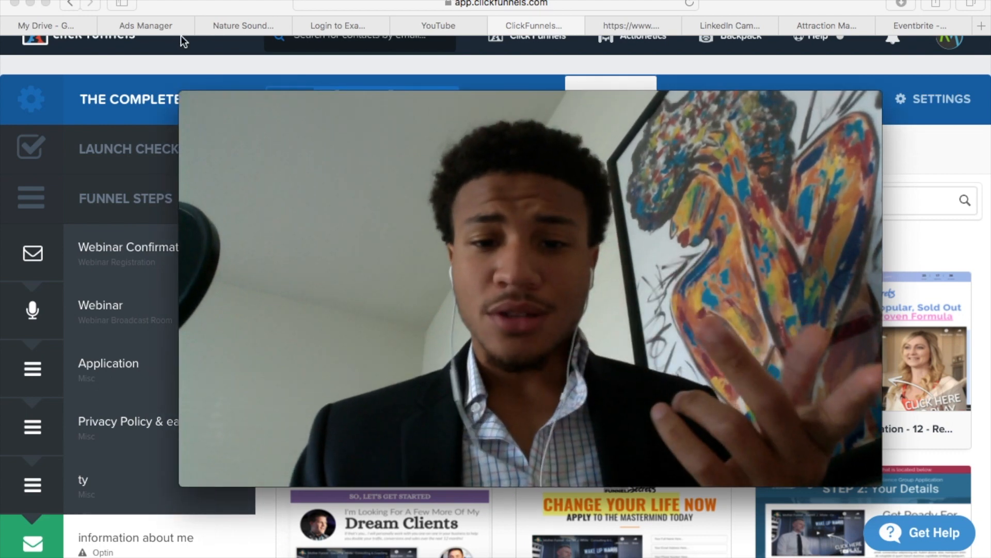
# Shrink the Movie Recording window and move it clear of most of the Misc template gallery
pyautogui.moveTo(186, 94)
pyautogui.moveTo(186, 94); pyautogui.dragTo(504, 273)
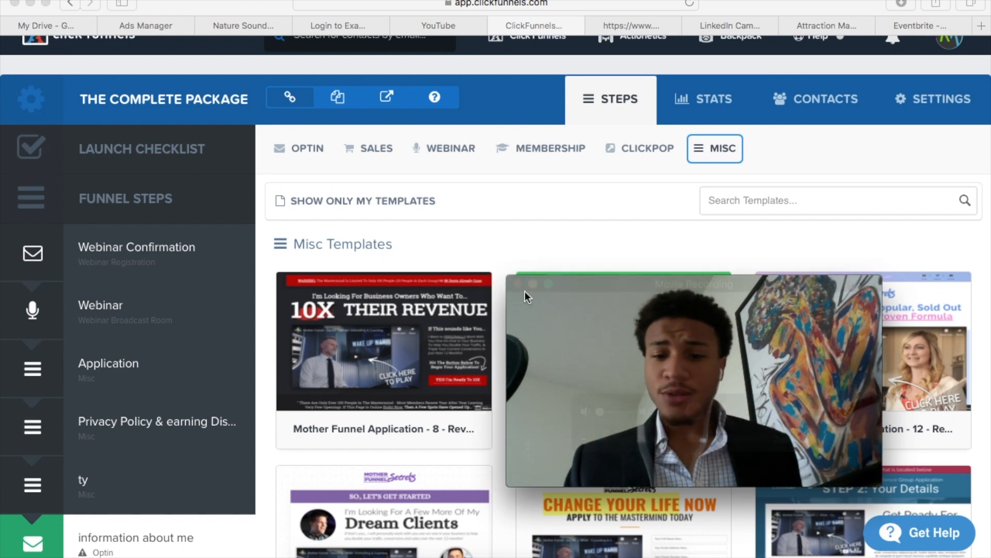
pyautogui.moveTo(567, 312); pyautogui.dragTo(688, 409)
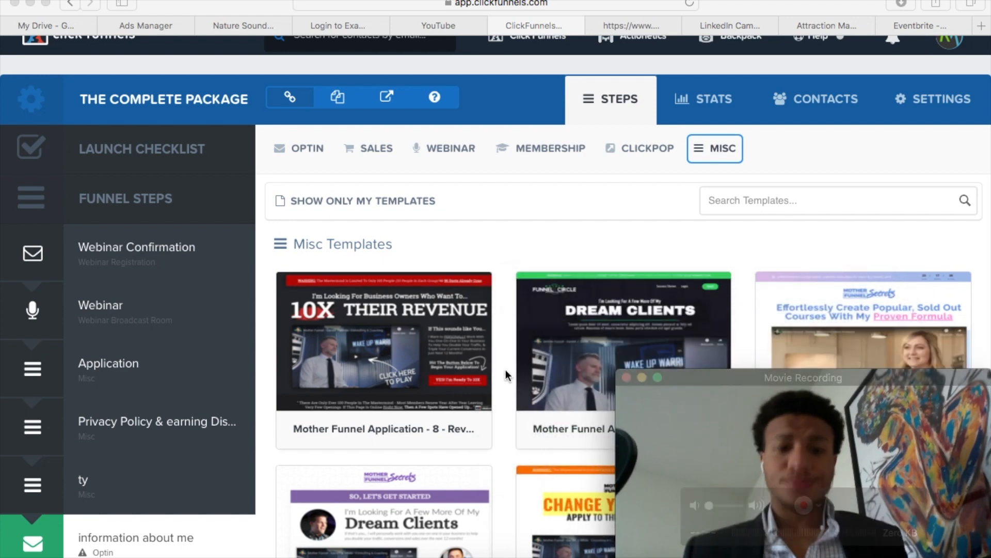
# Look over the step list of The Complete Package funnel and the first Misc templates beside it
pyautogui.scroll(1, 496, 357)
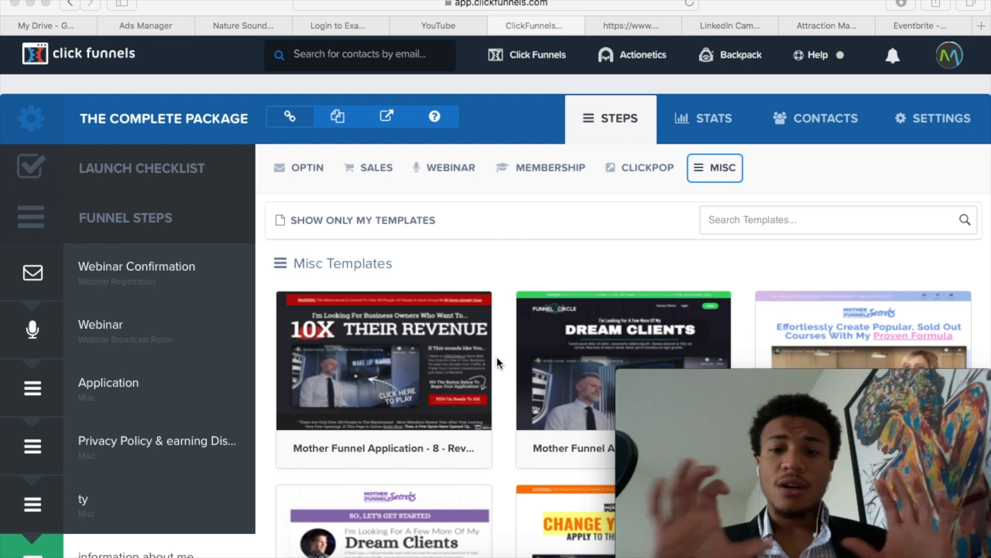
pyautogui.scroll(-5, 497, 357)
pyautogui.scroll(3, 179, 91)
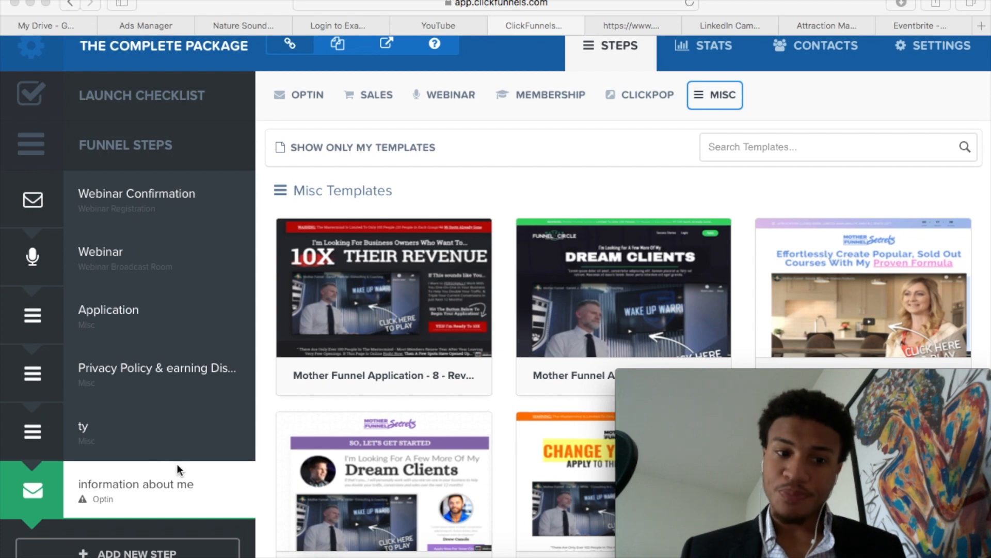
pyautogui.scroll(-3, 336, 342)
pyautogui.hscroll(1, 566, 289)
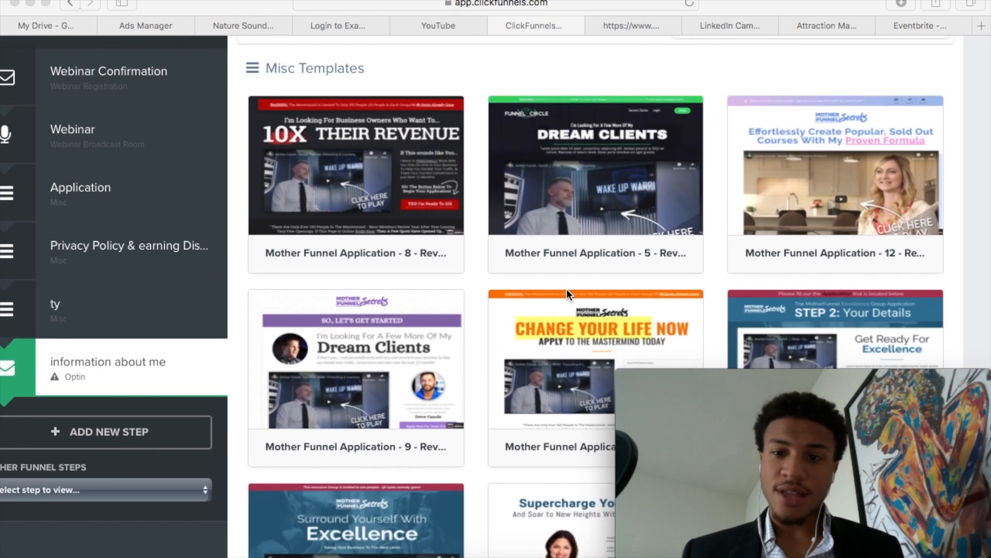
pyautogui.scroll(4, 566, 289)
pyautogui.scroll(-2, 566, 289)
# Move the Movie Recording window off the lower template rows and browse further through the Misc templates
pyautogui.moveTo(739, 417)
pyautogui.moveTo(739, 417); pyautogui.dragTo(109, 35)
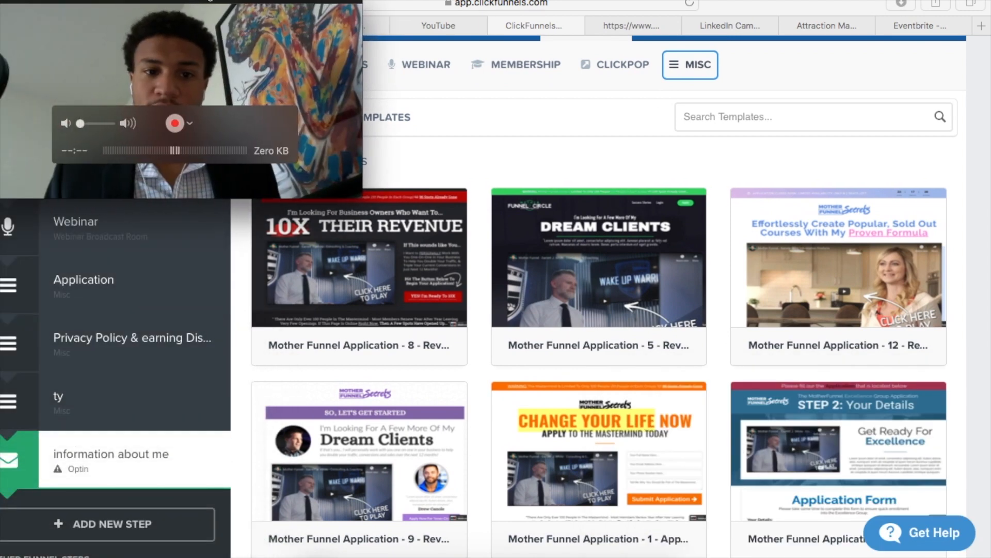
pyautogui.scroll(2, 442, 190)
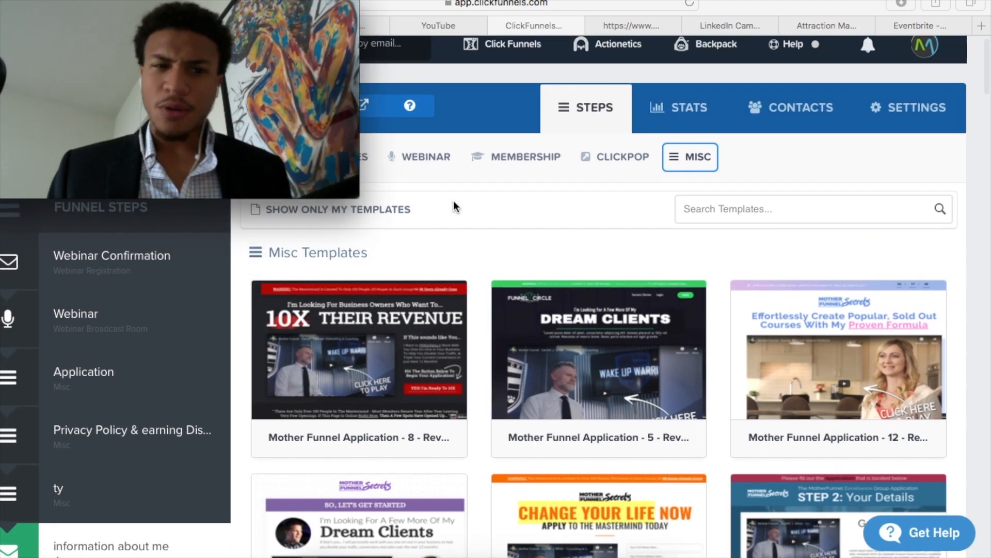
pyautogui.scroll(-4, 583, 274)
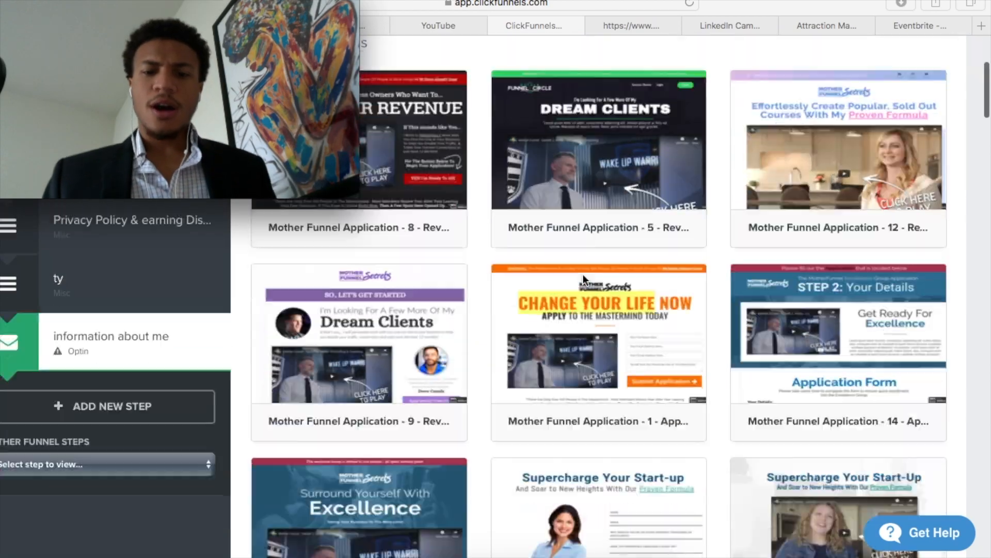
pyautogui.scroll(-20, 583, 274)
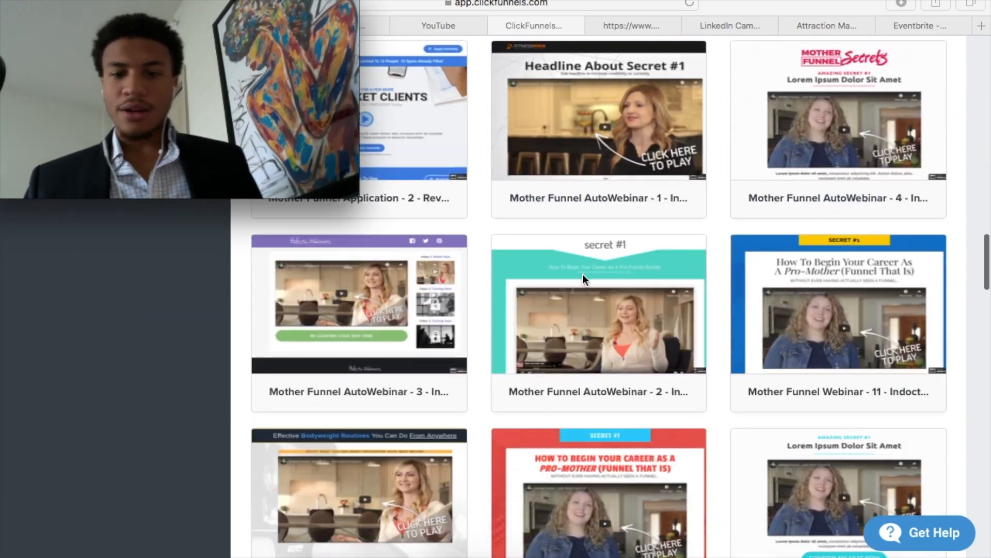
pyautogui.scroll(-20, 584, 274)
pyautogui.scroll(20, 583, 274)
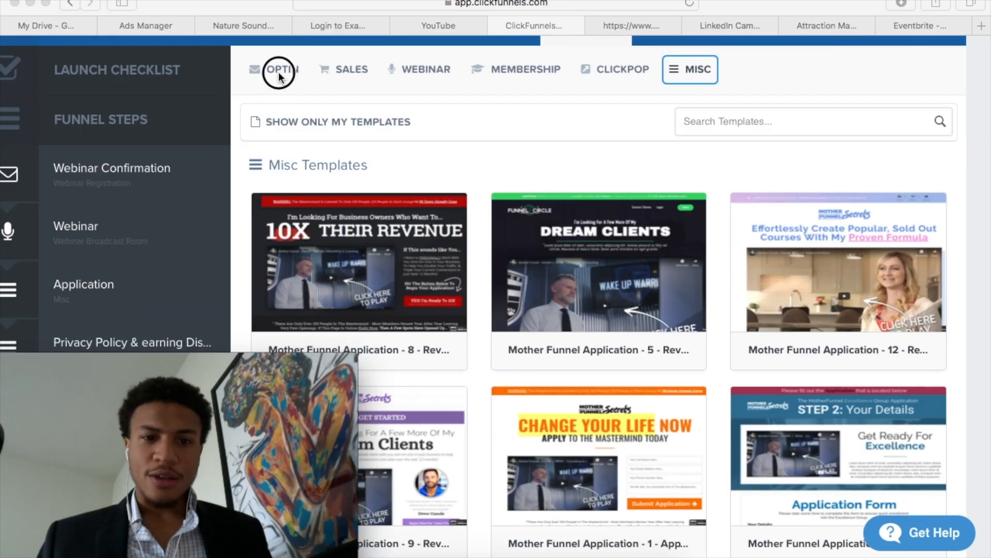
# Review the page types offered under Sales, Webinar and Membership, and browse the ClickPop templates
pyautogui.moveTo(314, 64)
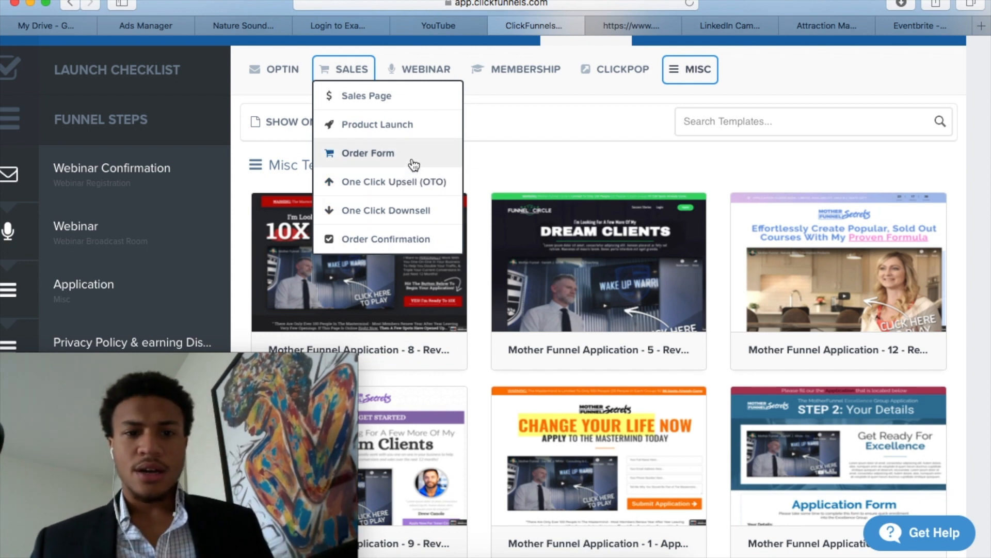
pyautogui.moveTo(424, 73)
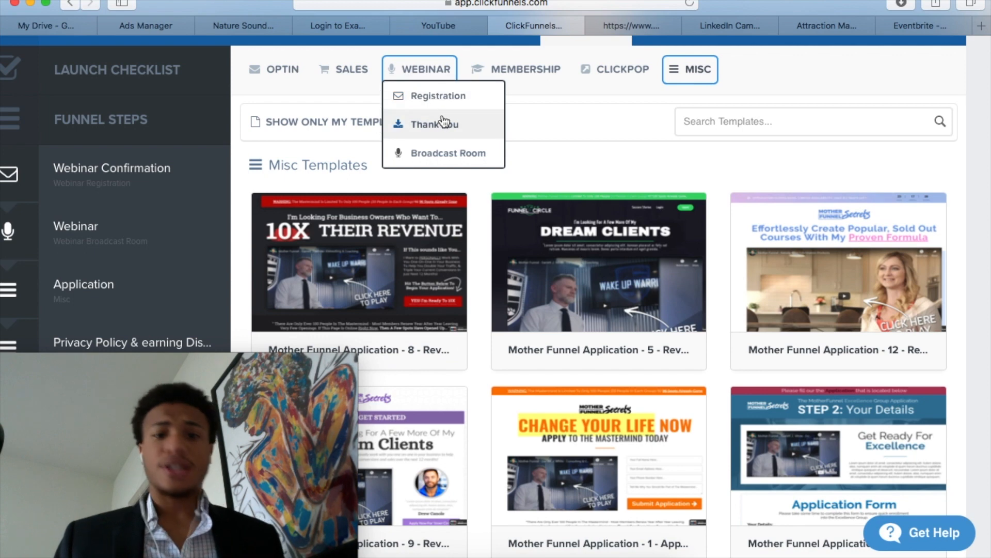
pyautogui.moveTo(500, 63)
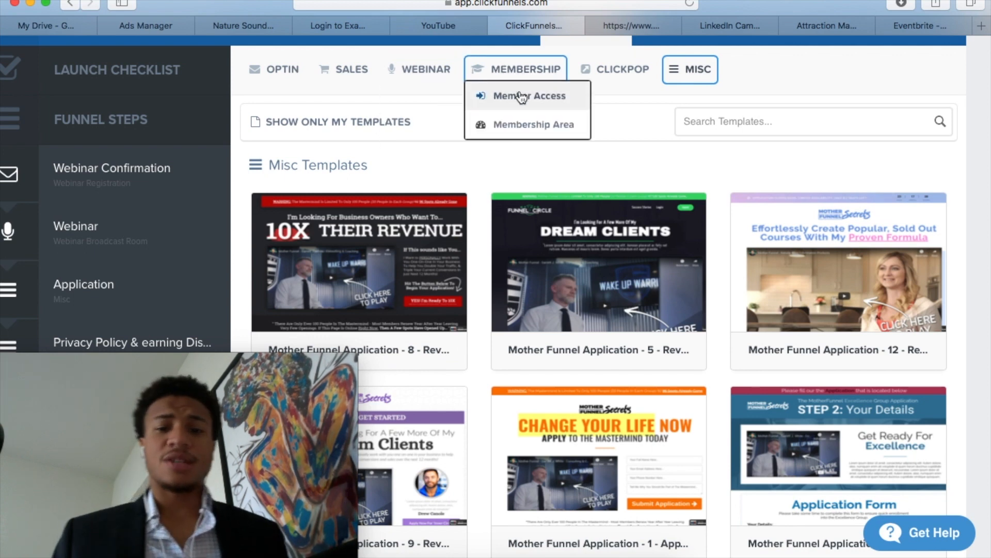
pyautogui.click(611, 73)
pyautogui.scroll(-8, 642, 445)
pyautogui.scroll(7, 642, 446)
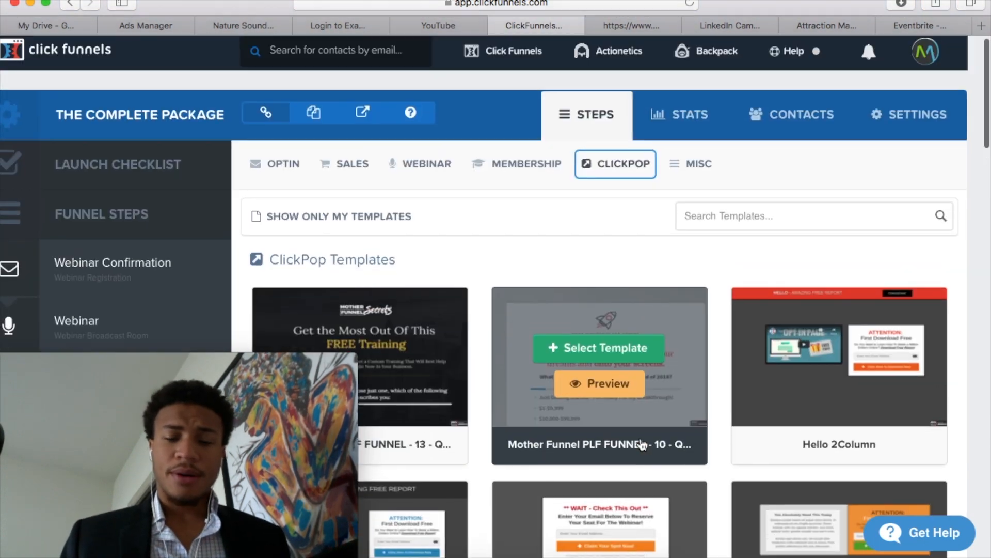
# Show the Email Optin templates and browse the squeeze page designs
pyautogui.moveTo(286, 175)
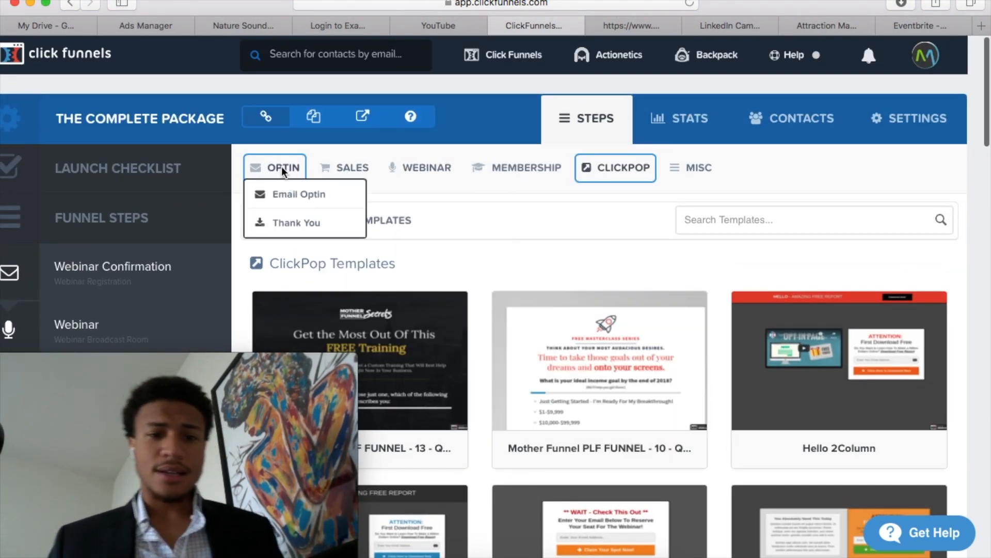
pyautogui.click(293, 194)
pyautogui.scroll(-2, 464, 258)
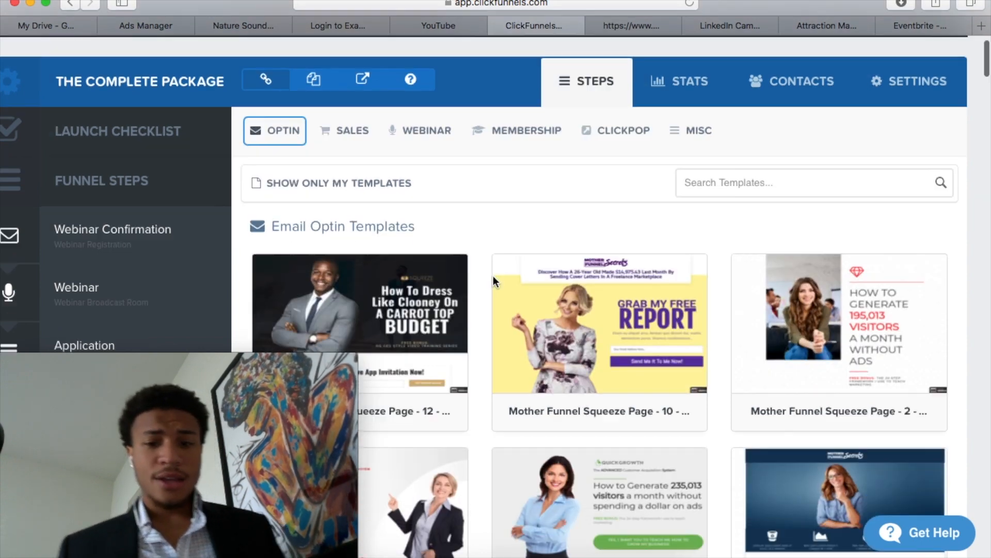
pyautogui.scroll(-8, 493, 279)
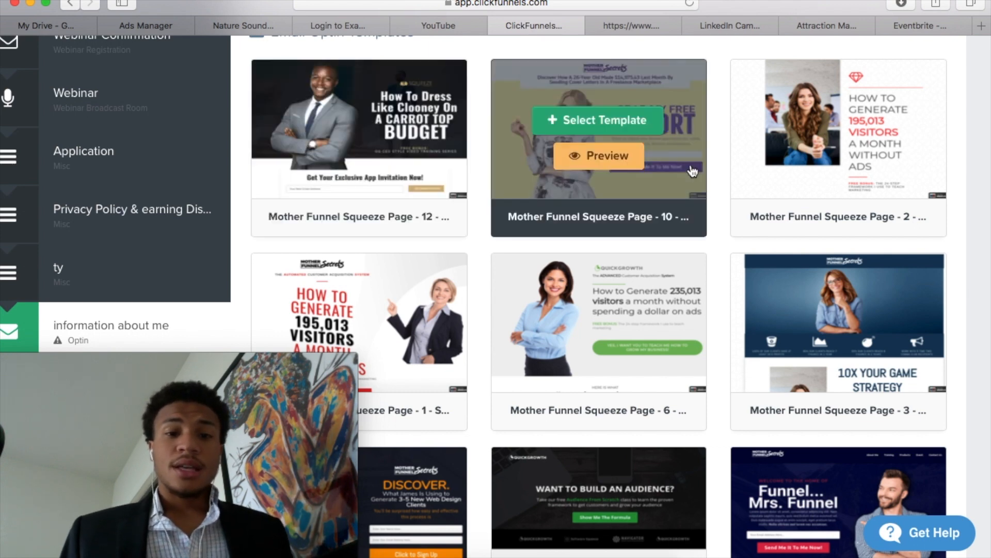
pyautogui.scroll(2, 681, 196)
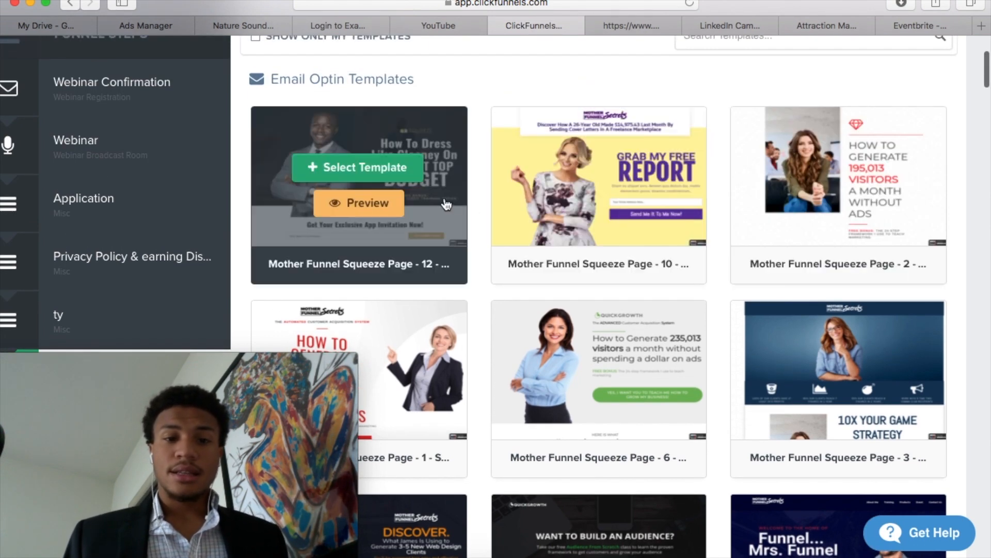
# Preview the Mother Funnel Squeeze Page - 12 template and look over its headline and email form, unobstructed by the recording window
pyautogui.click(392, 203)
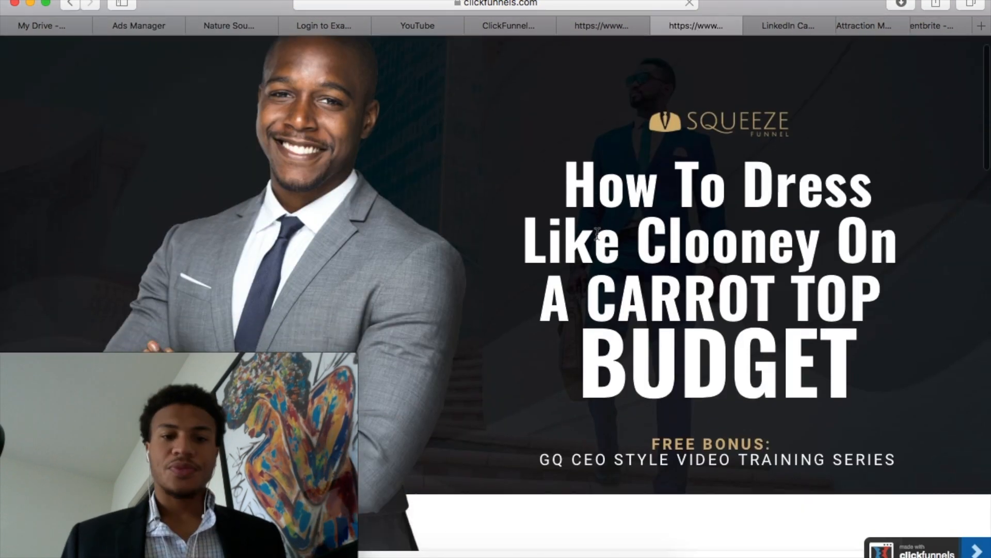
pyautogui.scroll(-3, 414, 310)
pyautogui.moveTo(293, 454)
pyautogui.moveTo(292, 454); pyautogui.dragTo(42, 557)
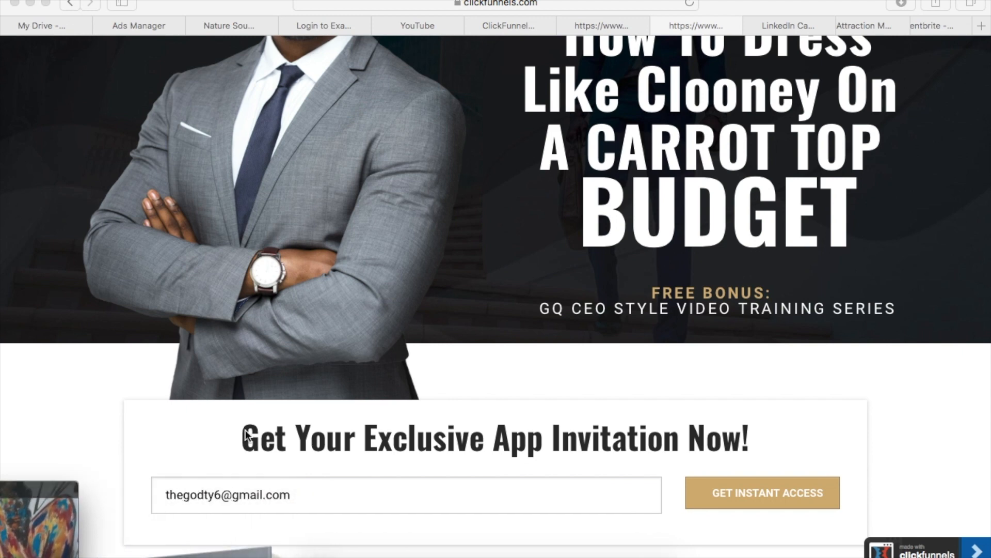
pyautogui.scroll(5, 361, 336)
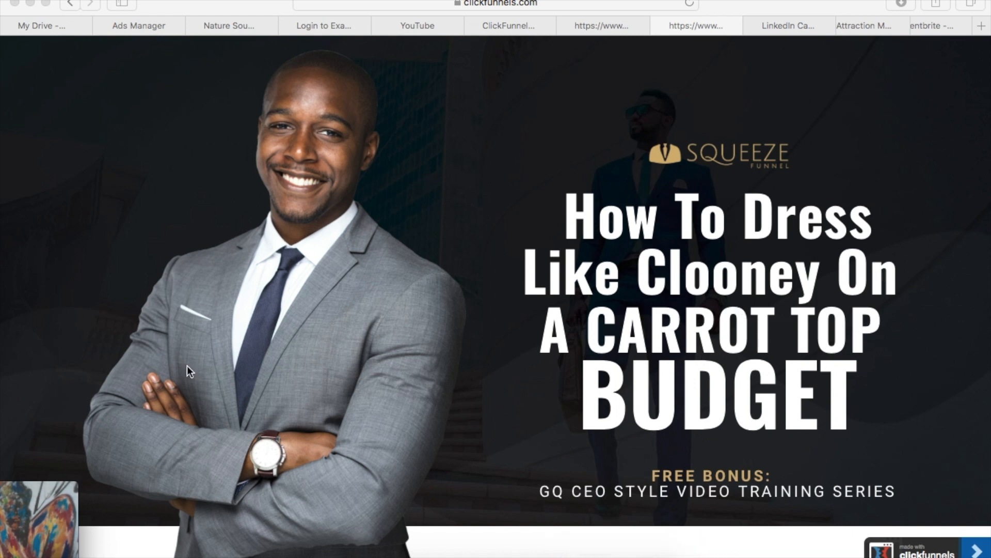
pyautogui.scroll(-5, 312, 447)
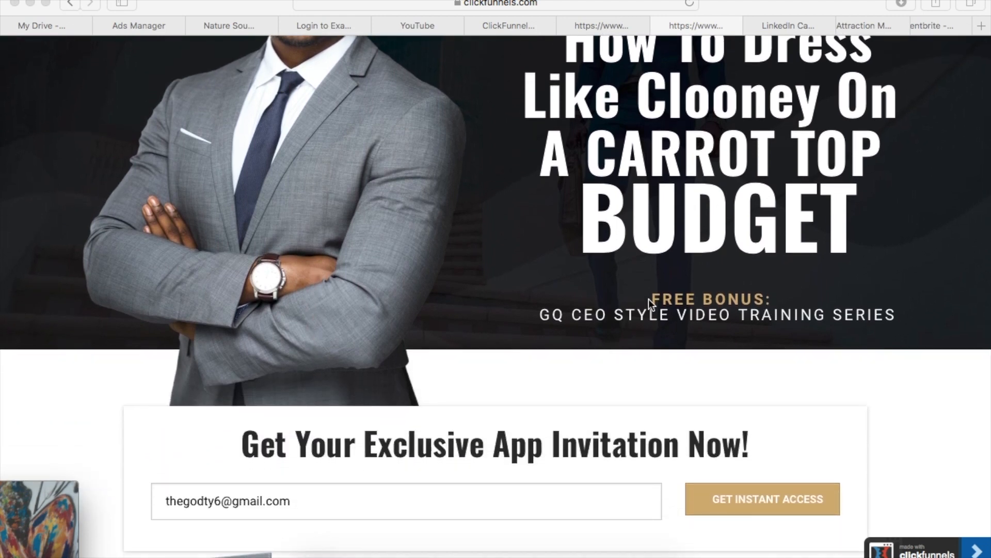
# Replace the email address in the Get Your Exclusive App Invitation form with the sample text "shdvlSV"
pyautogui.scroll(-7, 596, 303)
pyautogui.doubleClick(420, 264)
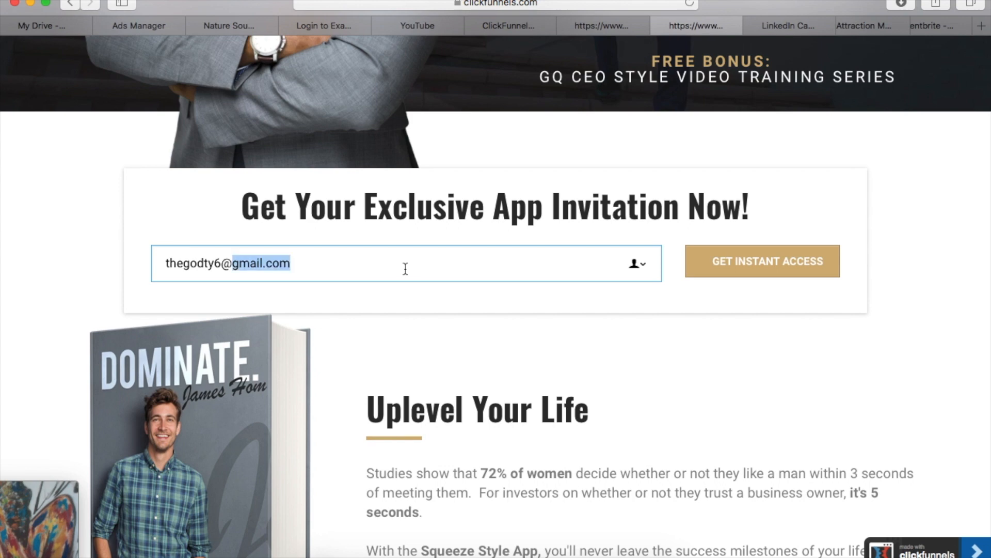
pyautogui.press('super+a')
pyautogui.press('BackSpace')
pyautogui.write('s')
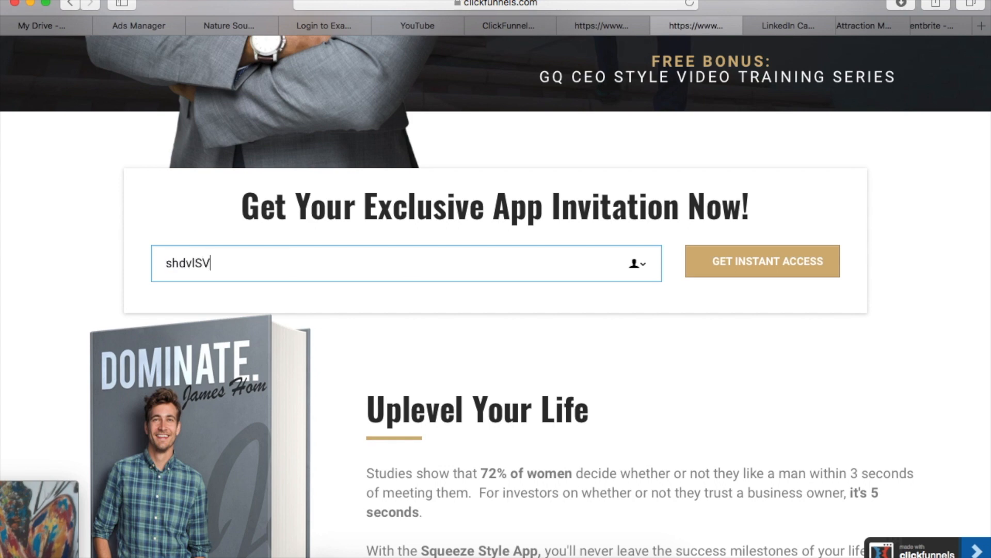
# Examine the rest of the squeeze page, from the book section to the closing sign-up form and footer links
pyautogui.scroll(-15, 808, 283)
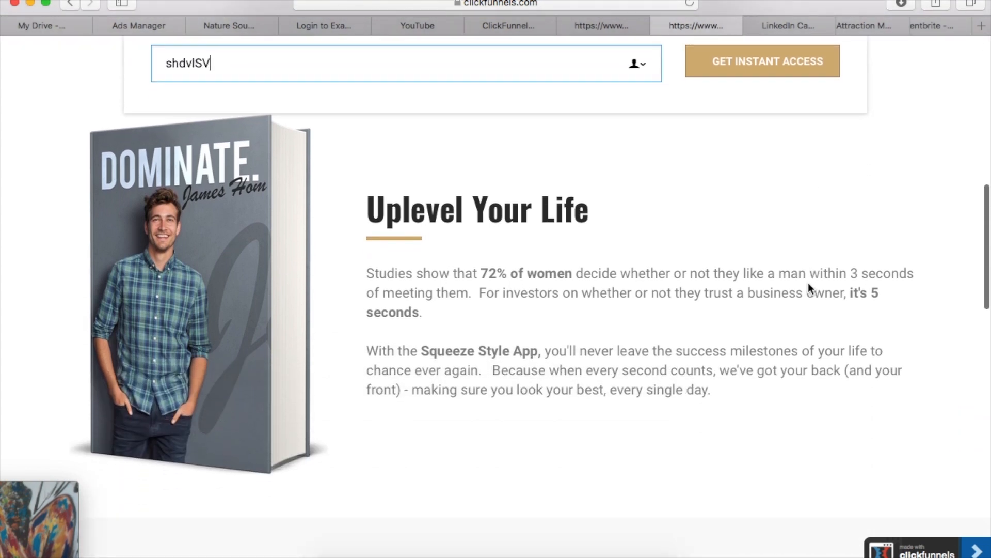
pyautogui.scroll(-8, 807, 283)
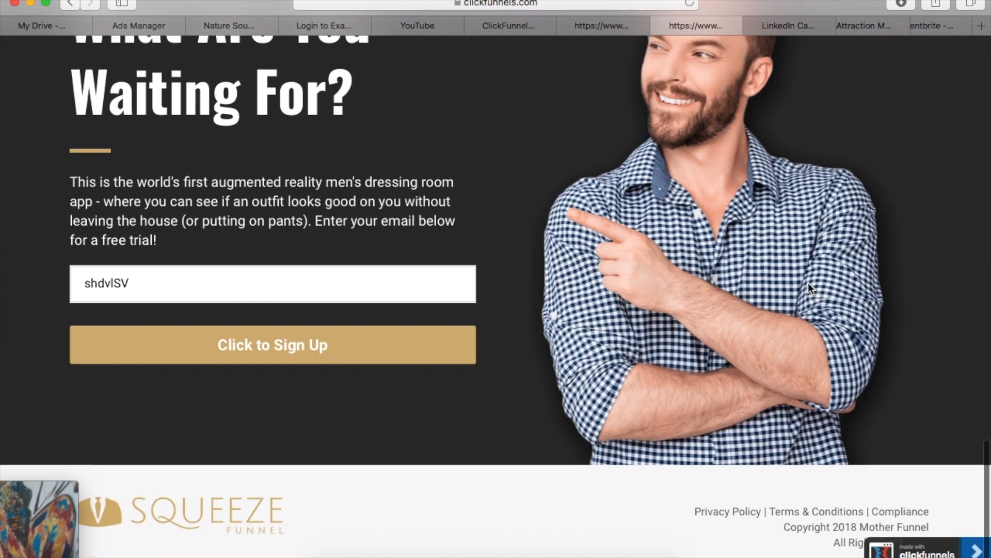
pyautogui.scroll(6, 808, 286)
pyautogui.scroll(-4, 684, 318)
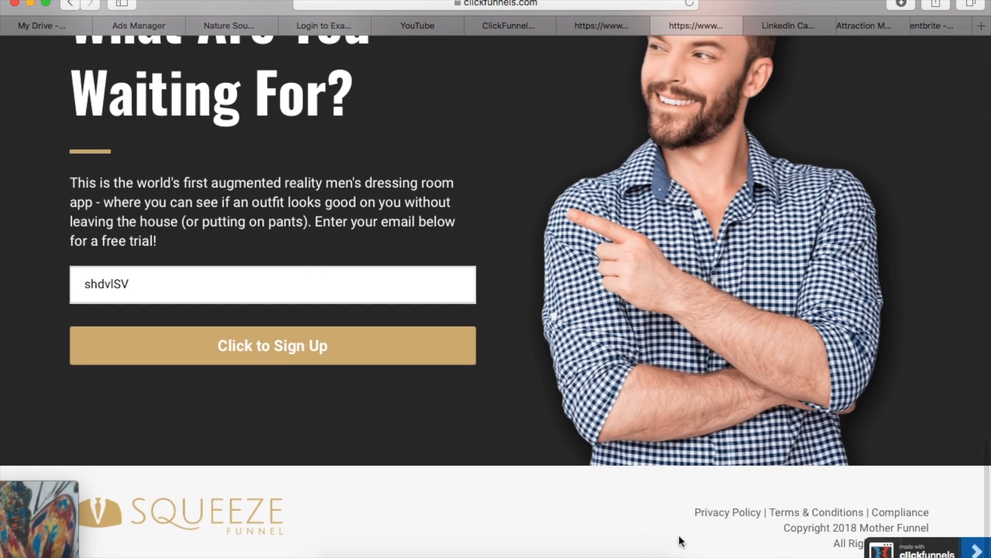
pyautogui.scroll(15, 659, 475)
pyautogui.scroll(15, 580, 312)
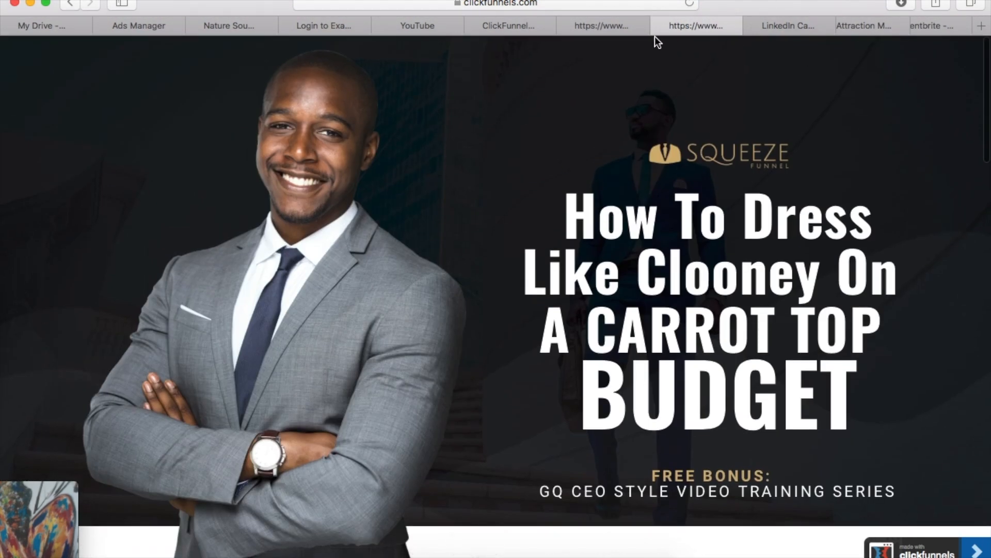
# Switch to the already open Supercharge Your Start-Up template preview and examine its headline and video section
pyautogui.click(615, 27)
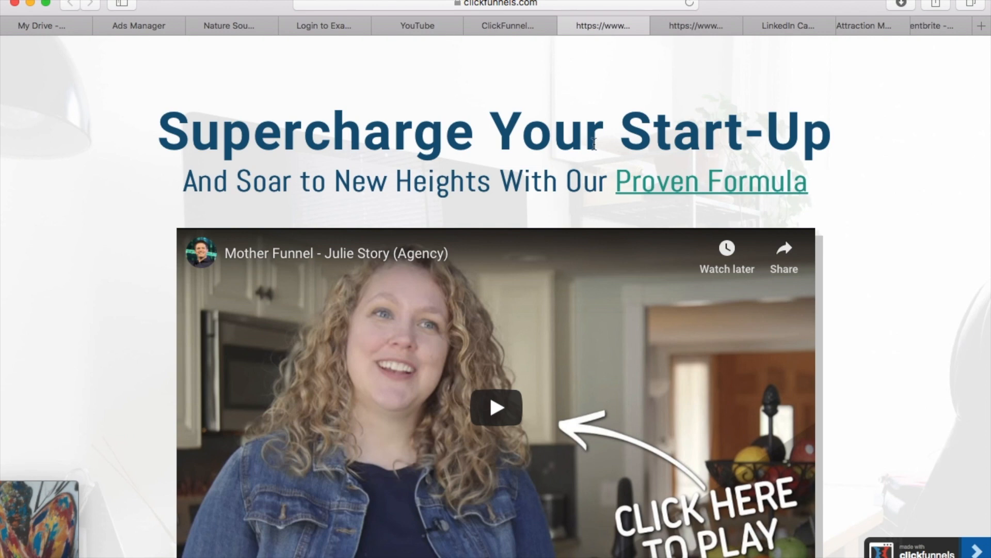
pyautogui.scroll(-10, 594, 145)
pyautogui.scroll(12, 594, 144)
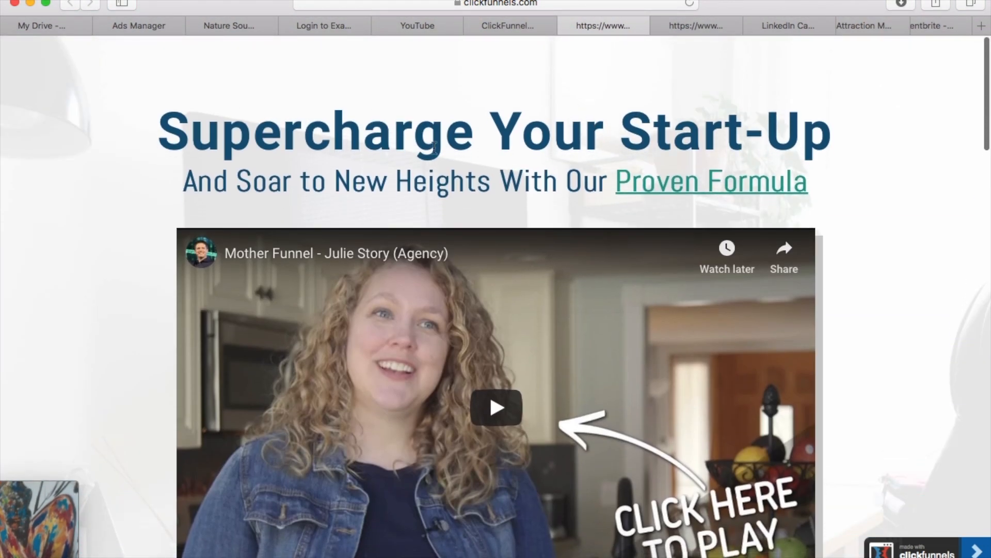
pyautogui.scroll(-5, 434, 148)
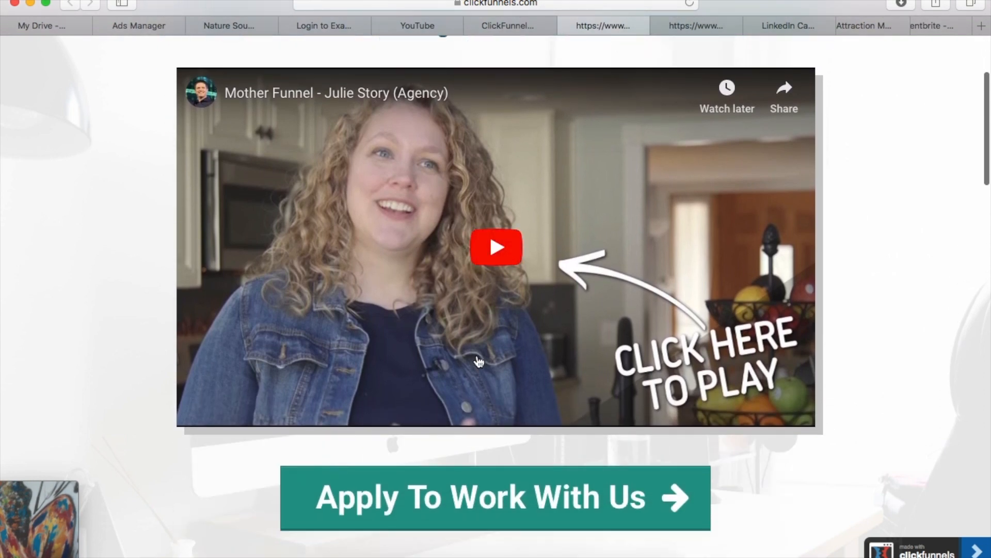
# Open the Apply To Work With Us popup and point out its email field and spots-left line by highlighting them
pyautogui.scroll(-5, 479, 362)
pyautogui.click(500, 312)
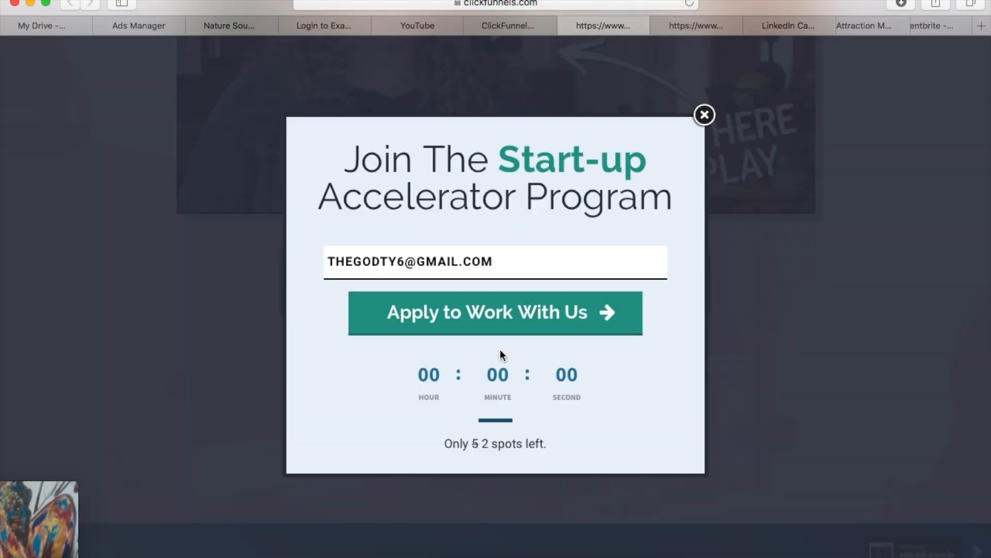
pyautogui.click(520, 258)
pyautogui.moveTo(515, 265); pyautogui.dragTo(307, 259)
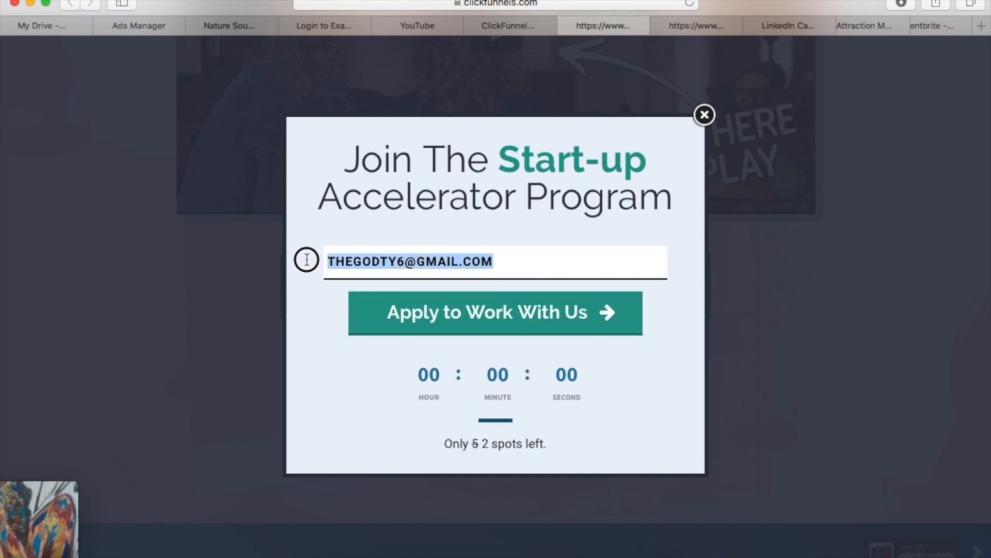
pyautogui.click(520, 256)
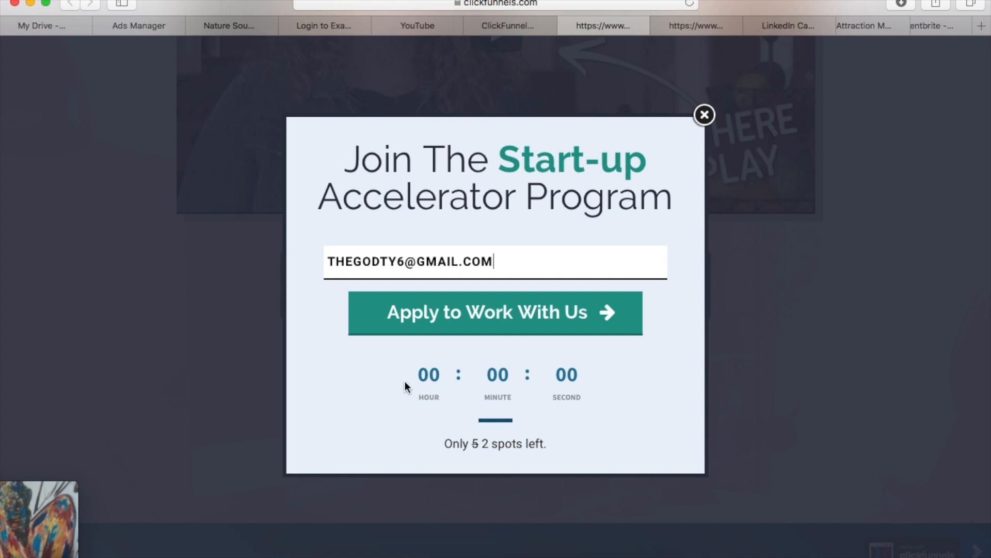
pyautogui.moveTo(492, 443); pyautogui.dragTo(539, 444)
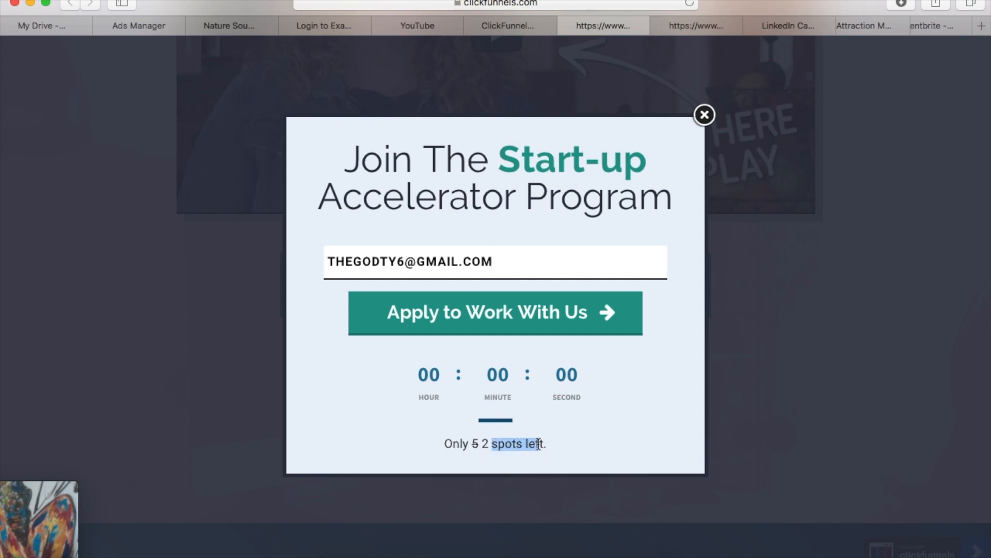
# Close the Start-up Accelerator popup and examine the founder biography and social links sections of the application page
pyautogui.click(705, 115)
pyautogui.scroll(-15, 605, 293)
pyautogui.scroll(-10, 602, 287)
pyautogui.scroll(3, 602, 296)
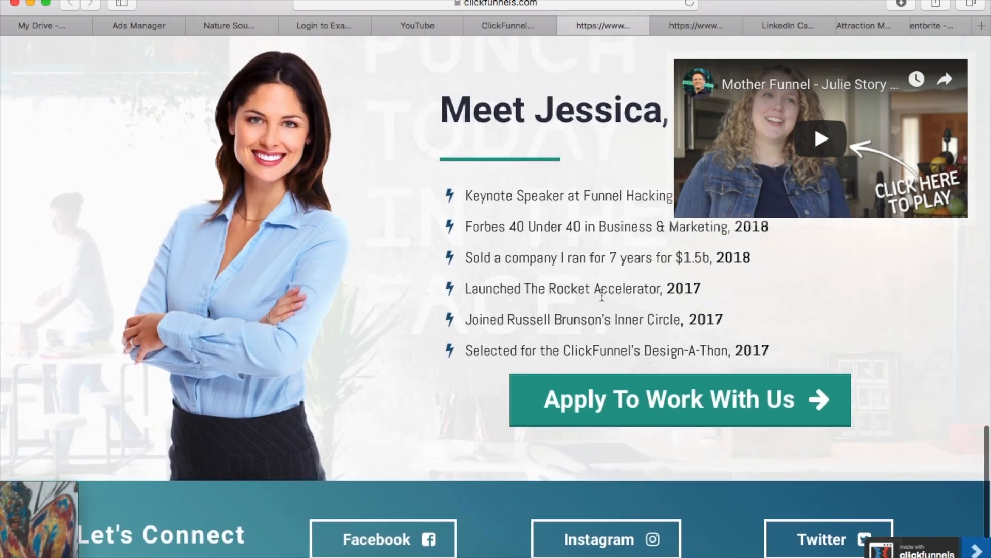
pyautogui.scroll(3, 446, 341)
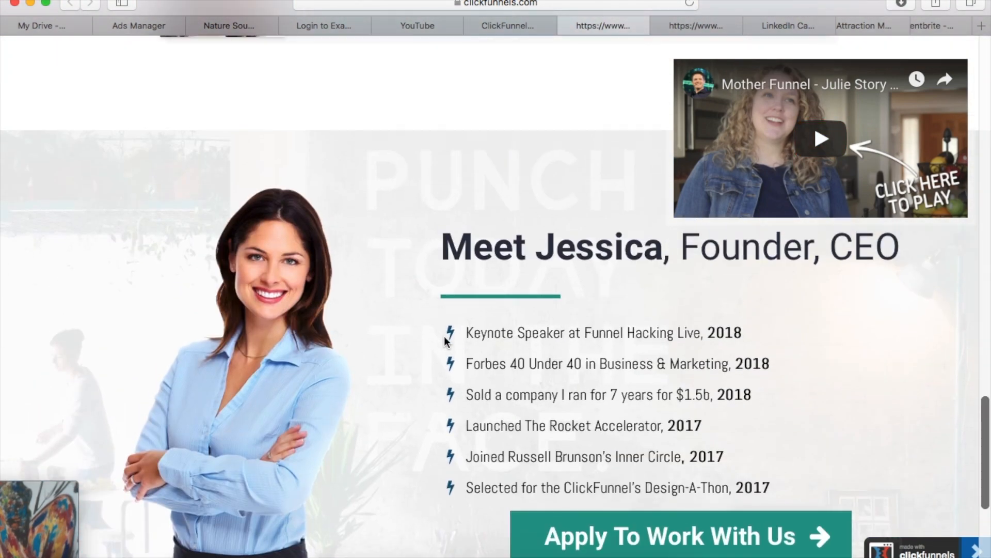
pyautogui.scroll(-5, 444, 335)
pyautogui.scroll(20, 444, 336)
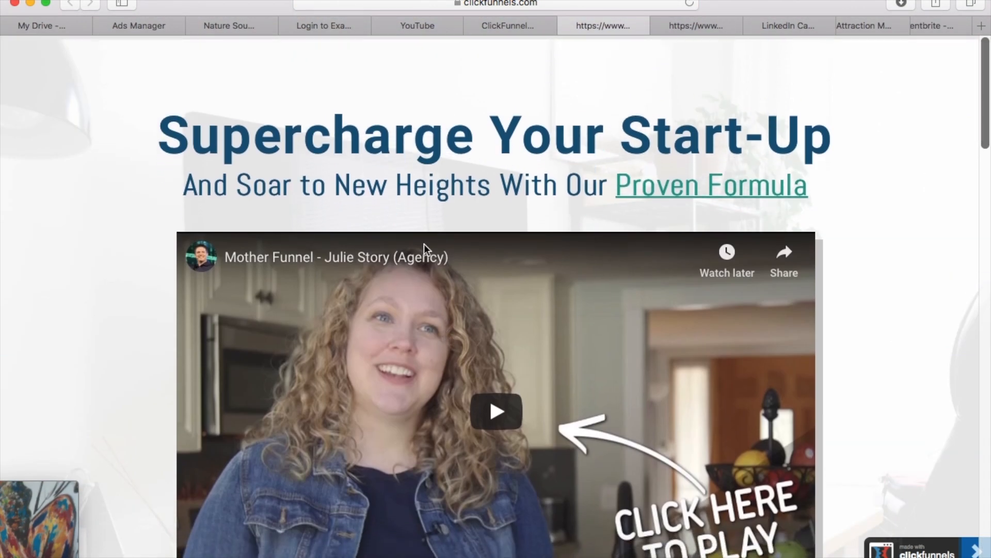
# Return to the opt-in template gallery, preview Mother Funnel Squeeze Page - 2, and examine its headline and free bonus section
pyautogui.click(524, 26)
pyautogui.scroll(-2, 594, 155)
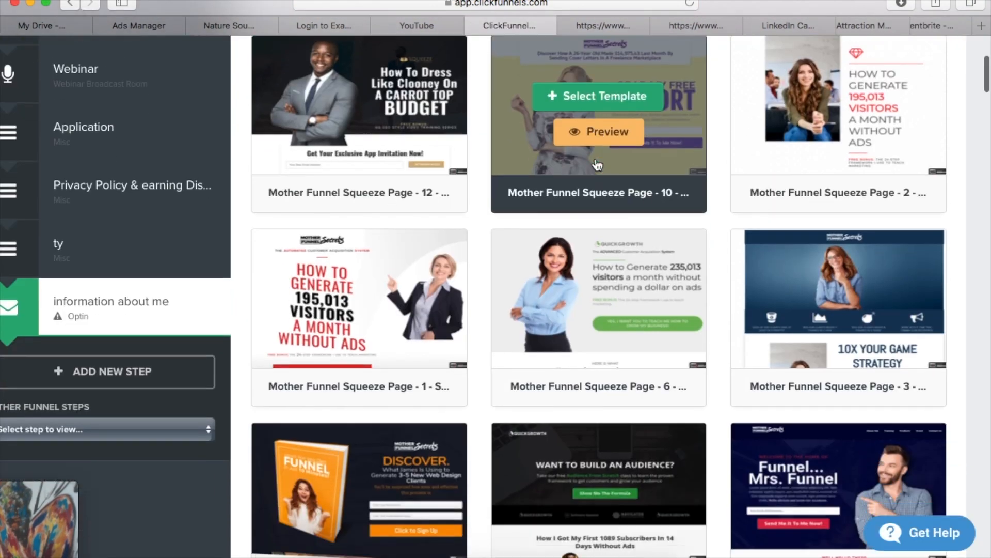
pyautogui.scroll(2, 594, 155)
pyautogui.click(825, 166)
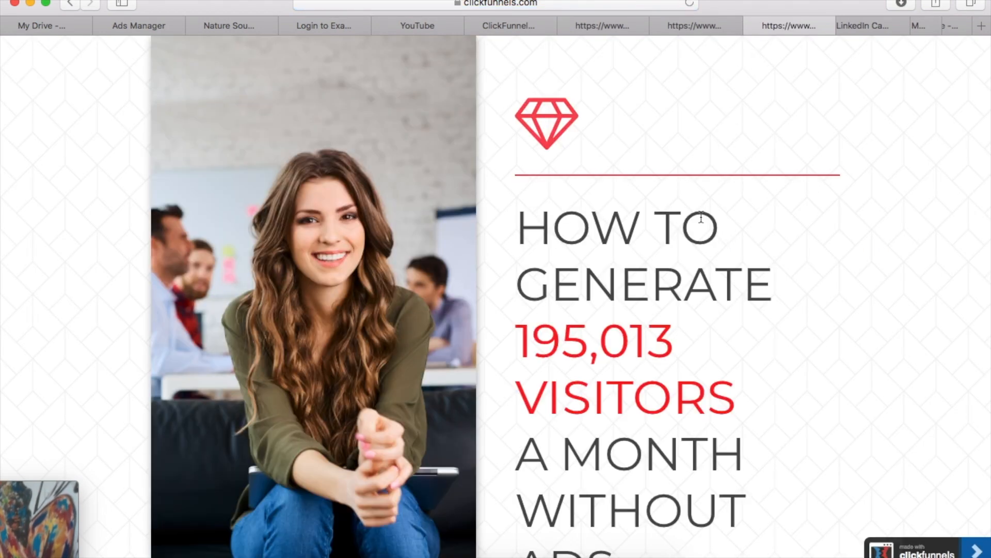
pyautogui.scroll(-4, 688, 265)
pyautogui.scroll(-1, 689, 266)
pyautogui.scroll(5, 688, 265)
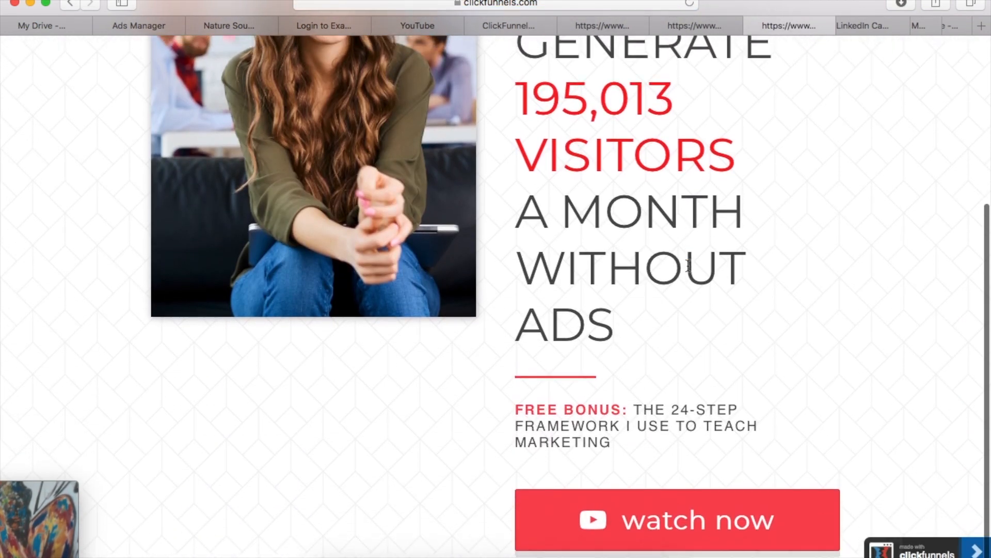
pyautogui.scroll(-5, 661, 213)
pyautogui.scroll(1, 635, 315)
pyautogui.scroll(-1, 631, 344)
# Open the watch now popup to view its name and e-mail form, then dismiss it and review the page
pyautogui.click(653, 525)
pyautogui.scroll(3, 486, 231)
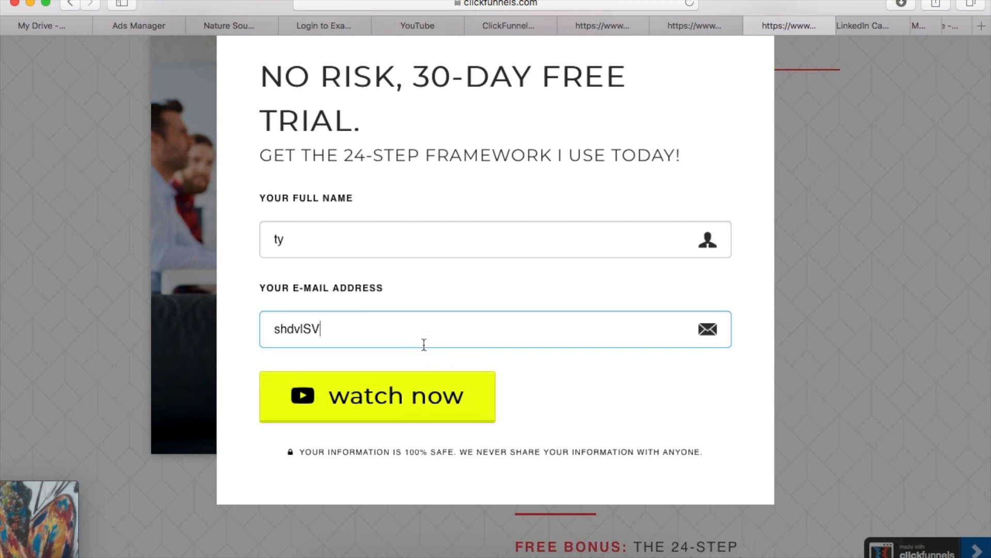
pyautogui.click(851, 105)
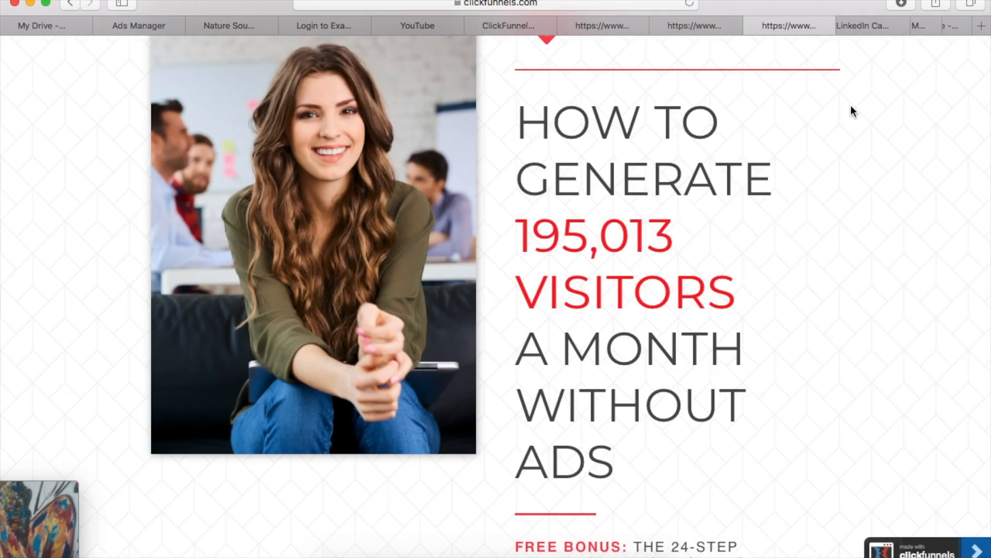
pyautogui.scroll(-3, 783, 325)
pyautogui.scroll(5, 782, 319)
pyautogui.scroll(-1, 661, 93)
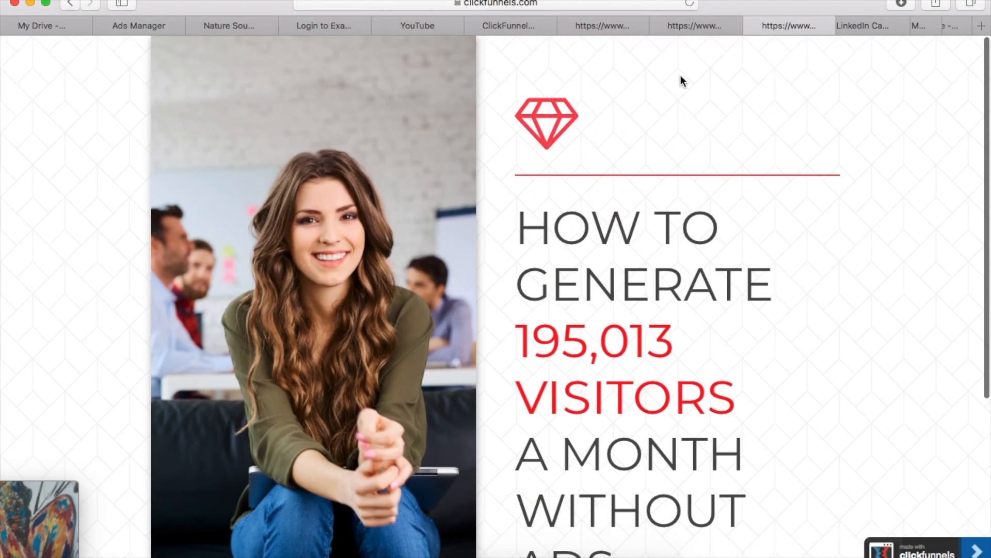
# Close this preview, preview Mother Funnel Squeeze Page - 17, and examine its free trial form and success story section
pyautogui.click(750, 21)
pyautogui.scroll(-10, 666, 287)
pyautogui.scroll(5, 650, 284)
pyautogui.moveTo(575, 269)
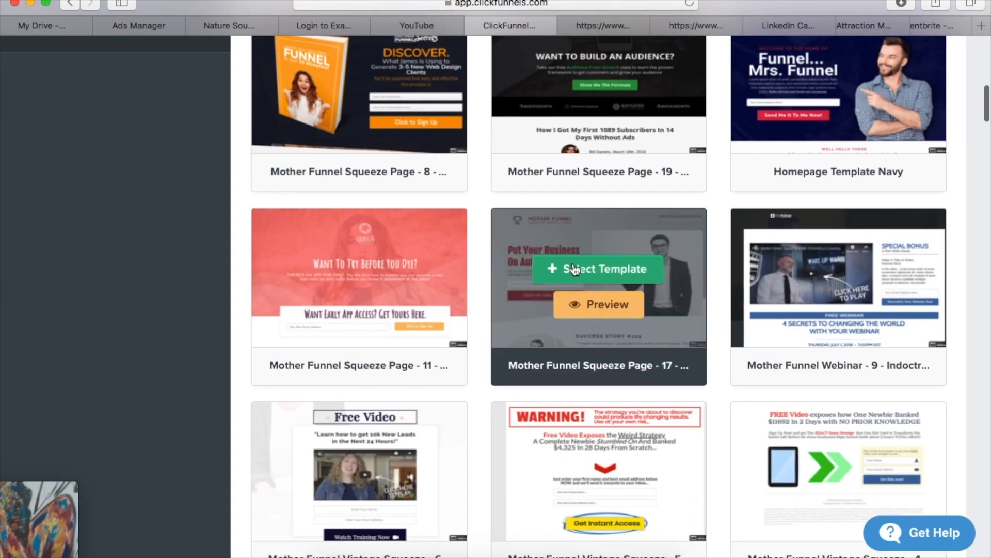
pyautogui.click(598, 309)
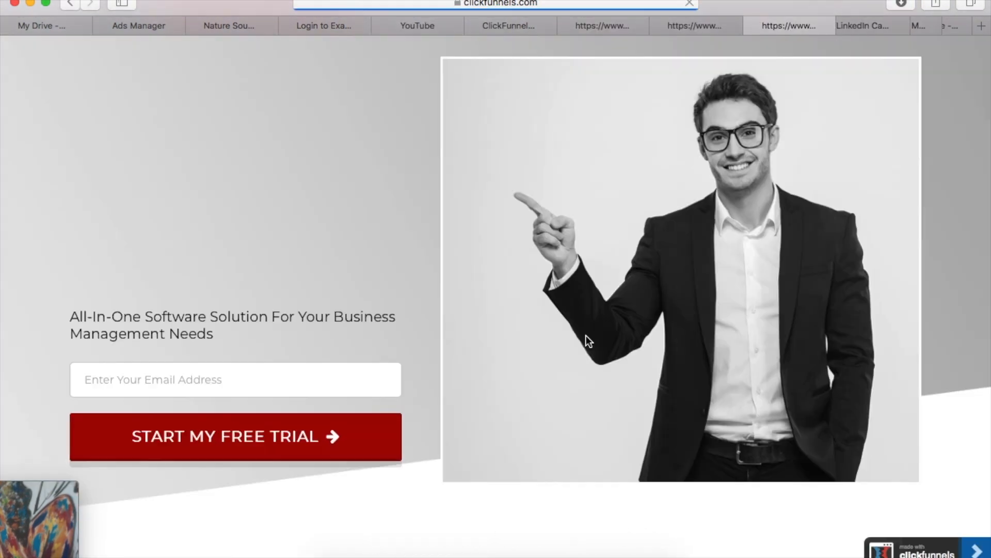
pyautogui.scroll(-4, 587, 336)
pyautogui.scroll(5, 586, 336)
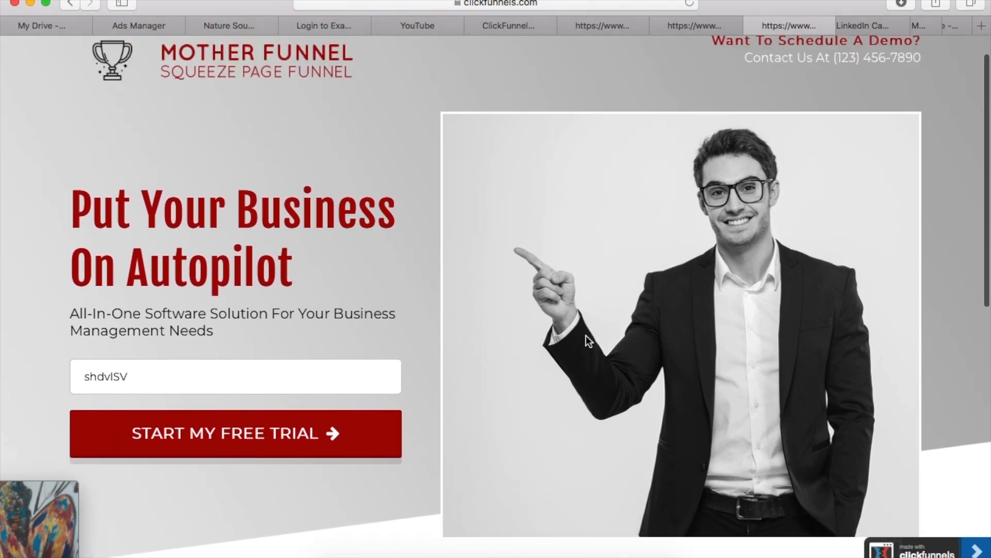
pyautogui.scroll(-10, 587, 336)
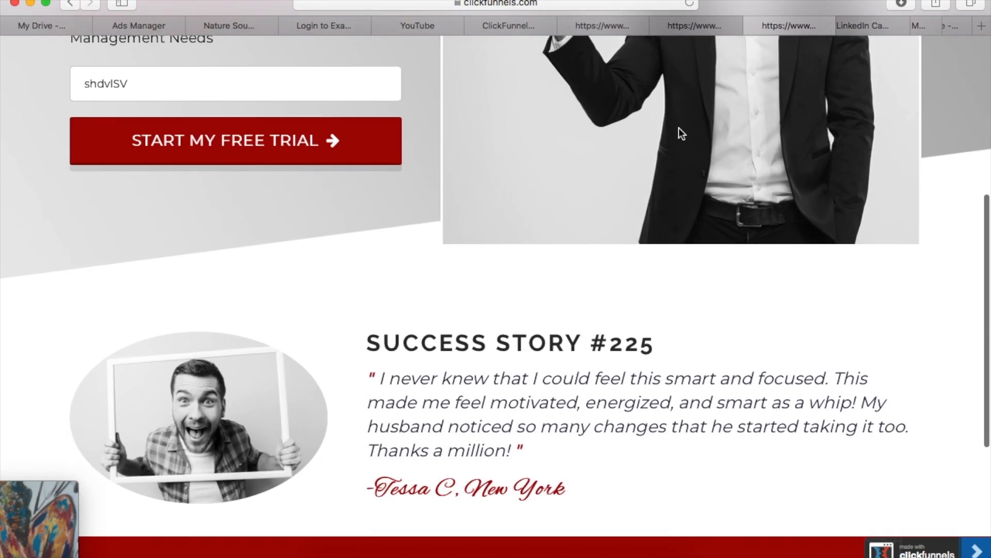
pyautogui.scroll(10, 577, 467)
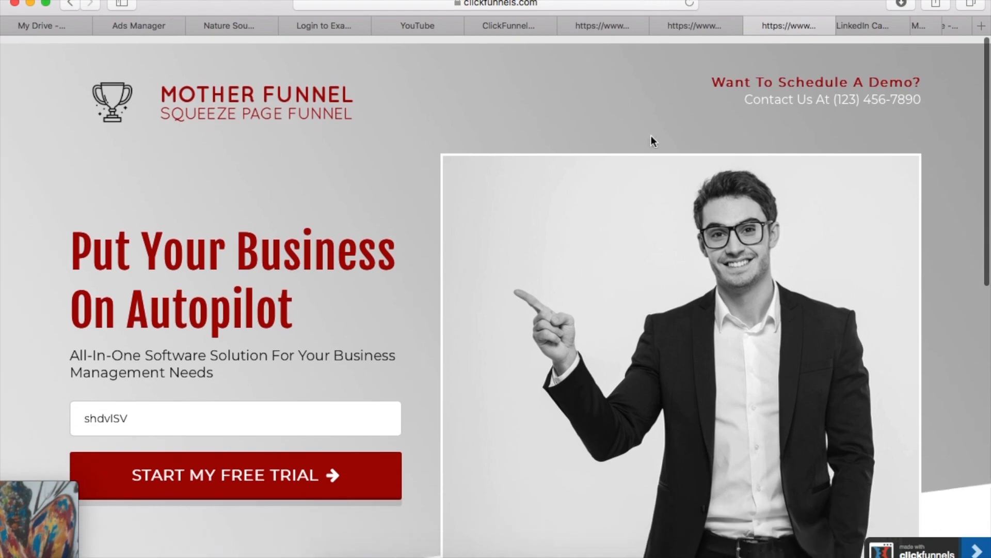
# Close the Squeeze Page - 17 preview and show the webinar Broadcast Room templates in the gallery
pyautogui.click(756, 28)
pyautogui.scroll(10, 620, 336)
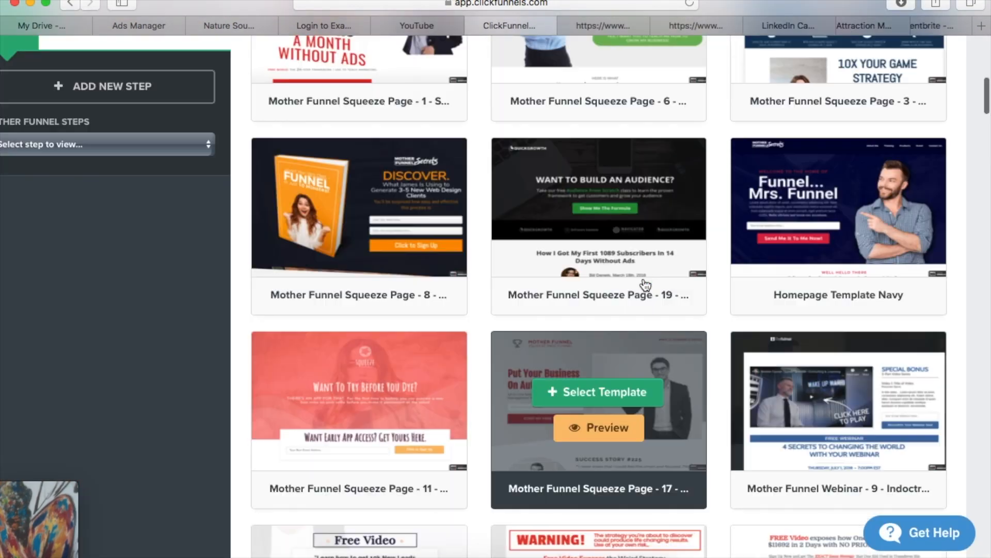
pyautogui.scroll(-5, 645, 323)
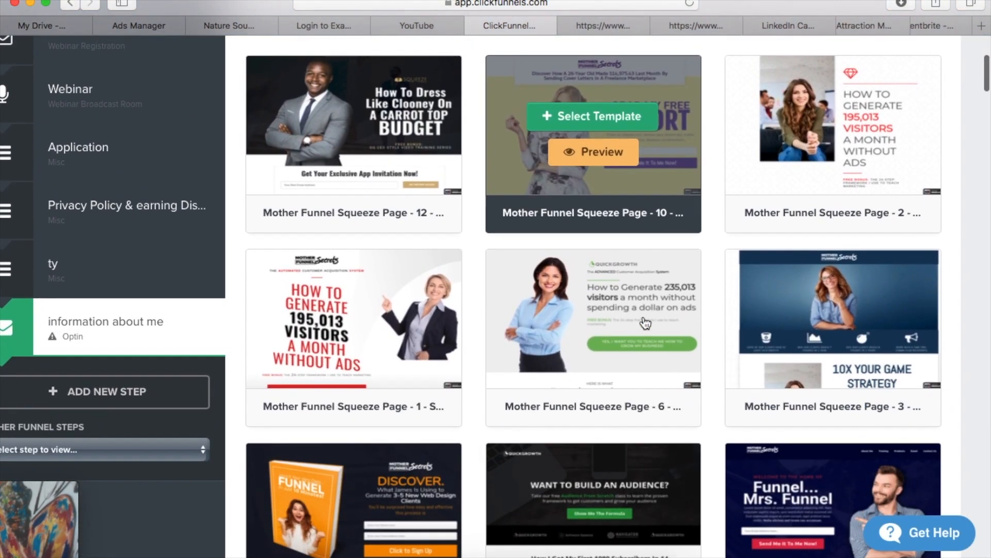
pyautogui.scroll(5, 568, 258)
pyautogui.moveTo(426, 172)
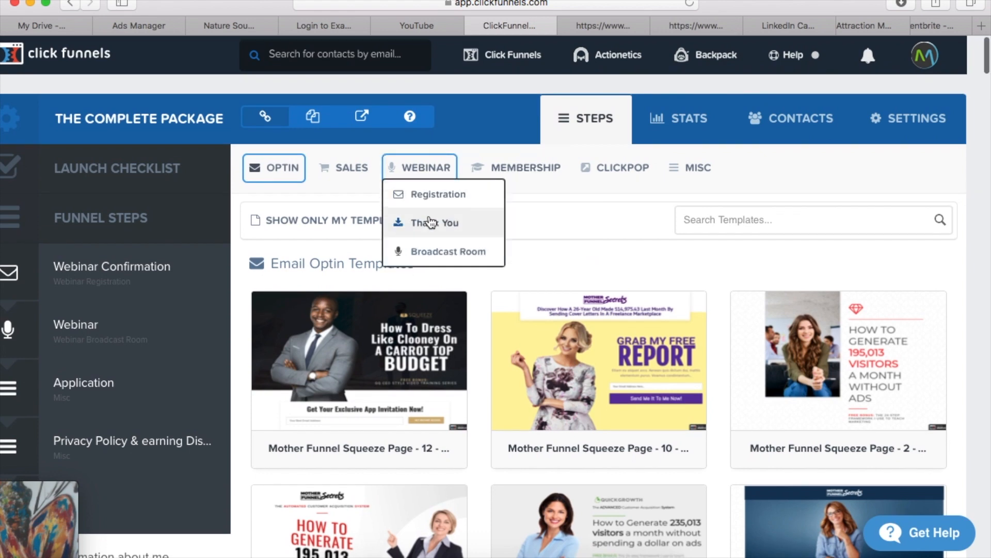
pyautogui.click(447, 251)
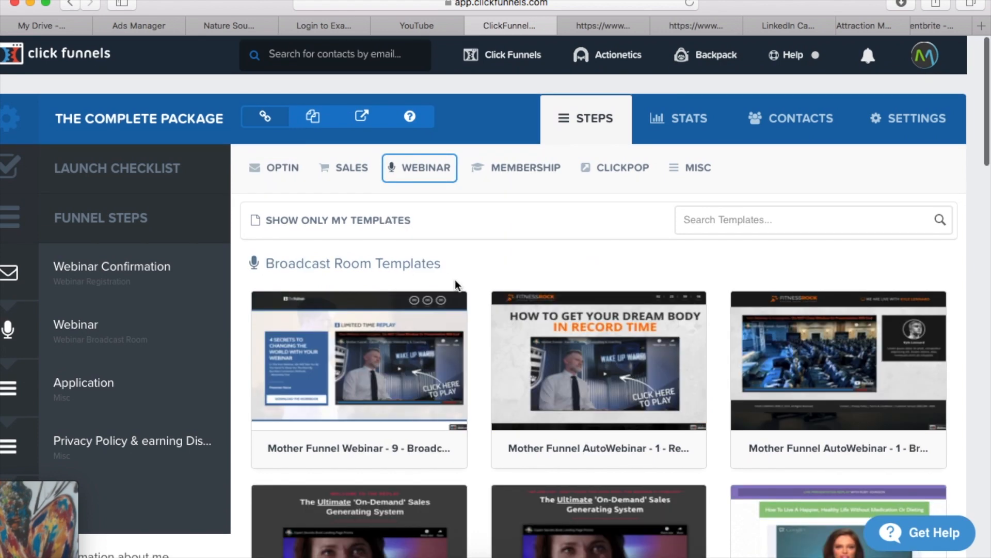
# Preview the Mother Funnel AutoWebinar - 4 broadcast room template and examine its video, countdown timer and product offer button
pyautogui.scroll(-3, 487, 249)
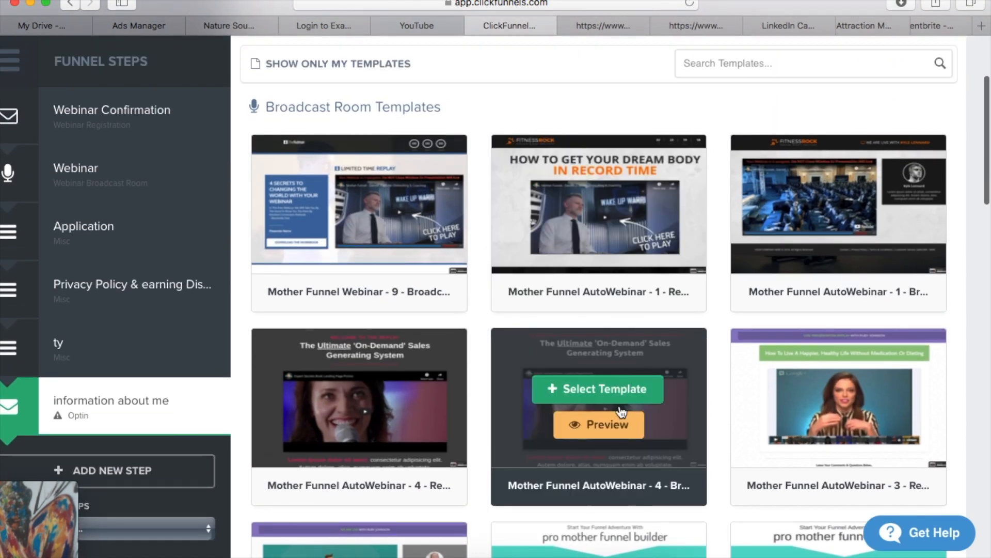
pyautogui.click(617, 436)
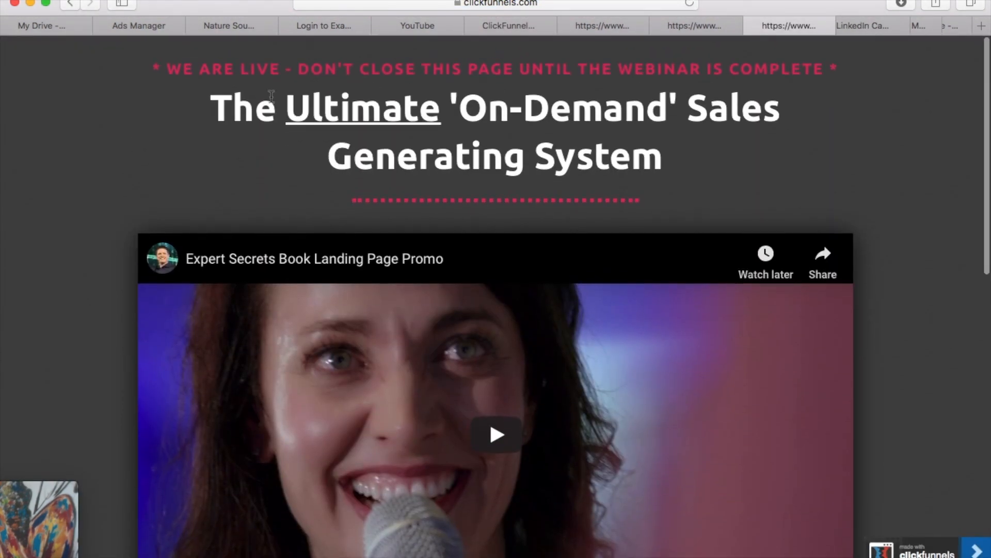
pyautogui.scroll(-8, 479, 423)
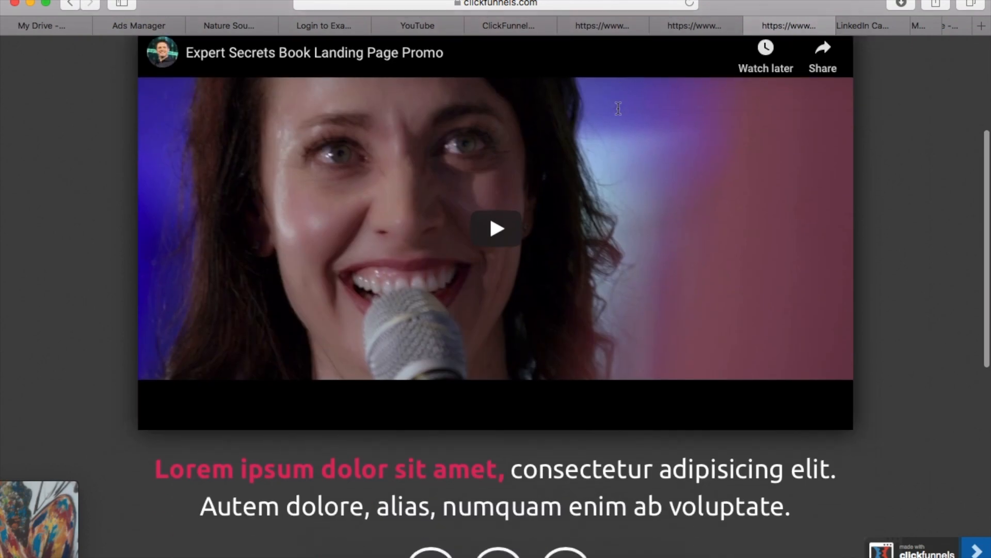
pyautogui.scroll(-3, 465, 393)
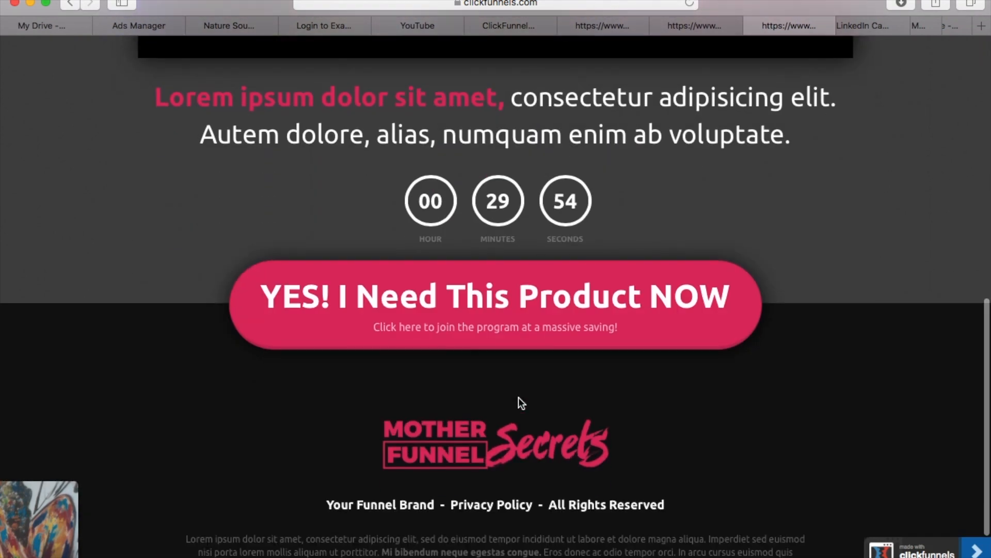
pyautogui.scroll(-1, 528, 327)
pyautogui.scroll(3, 474, 401)
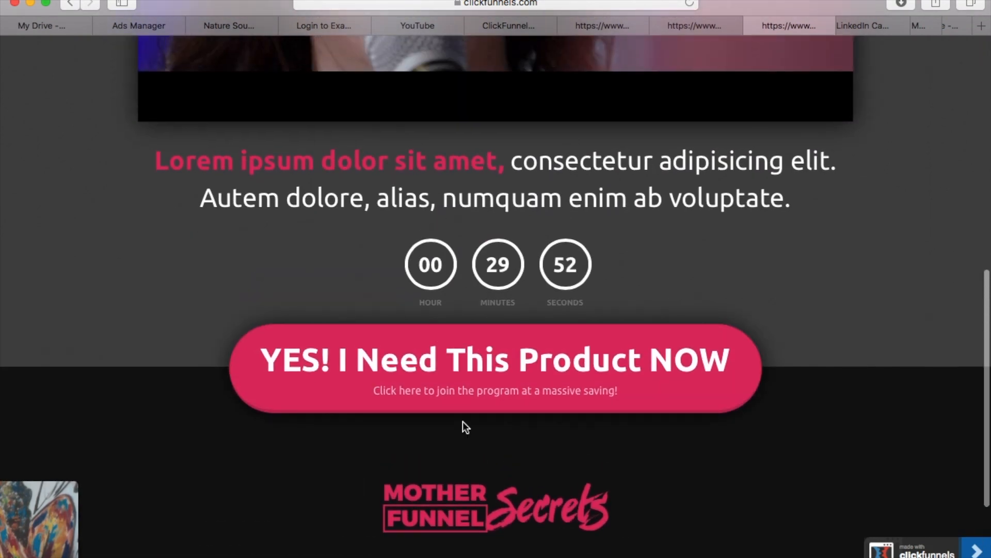
pyautogui.scroll(6, 535, 297)
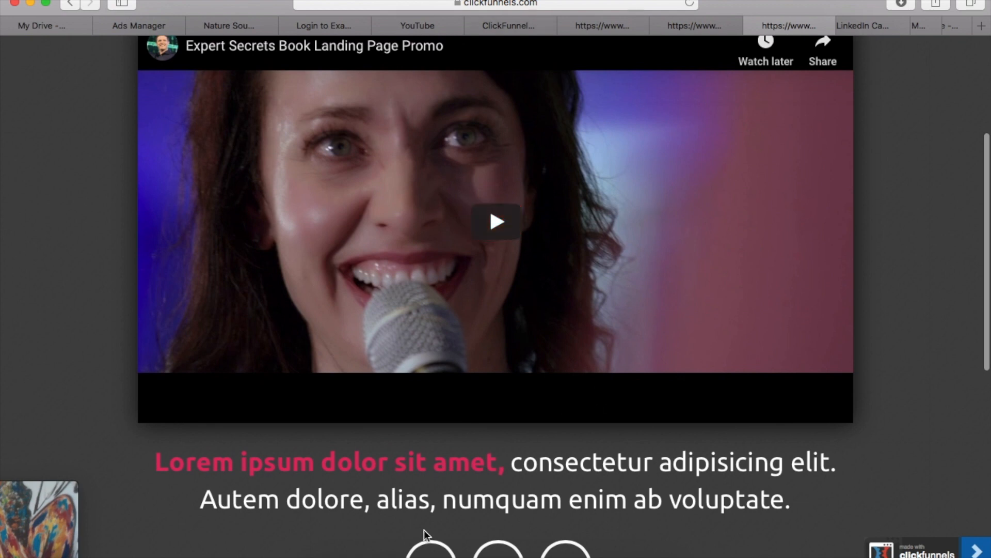
pyautogui.scroll(-1, 407, 531)
pyautogui.scroll(4, 496, 391)
pyautogui.scroll(2, 496, 353)
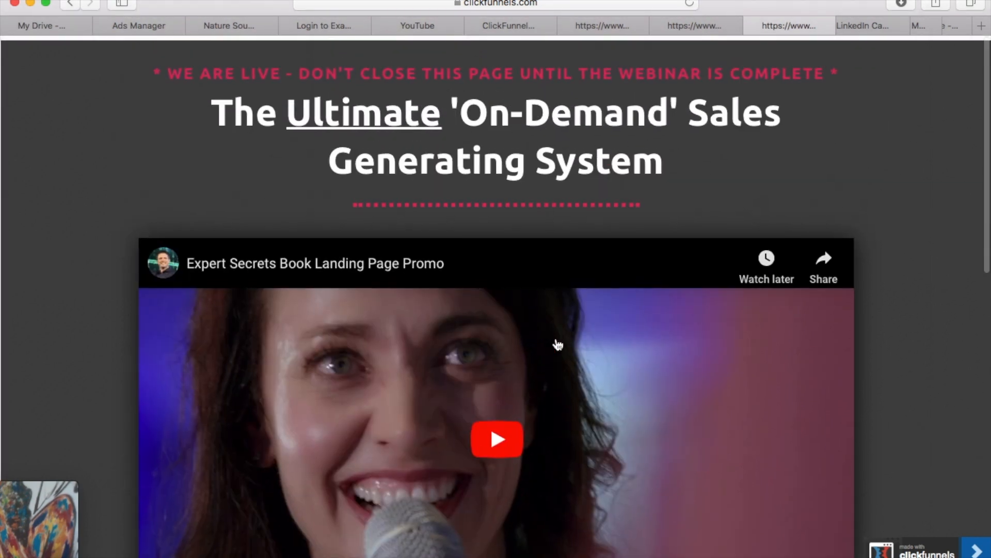
# Close the webinar preview, return to the Email Optin templates, and try to select Mother Funnel Squeeze Page - 12
pyautogui.click(754, 26)
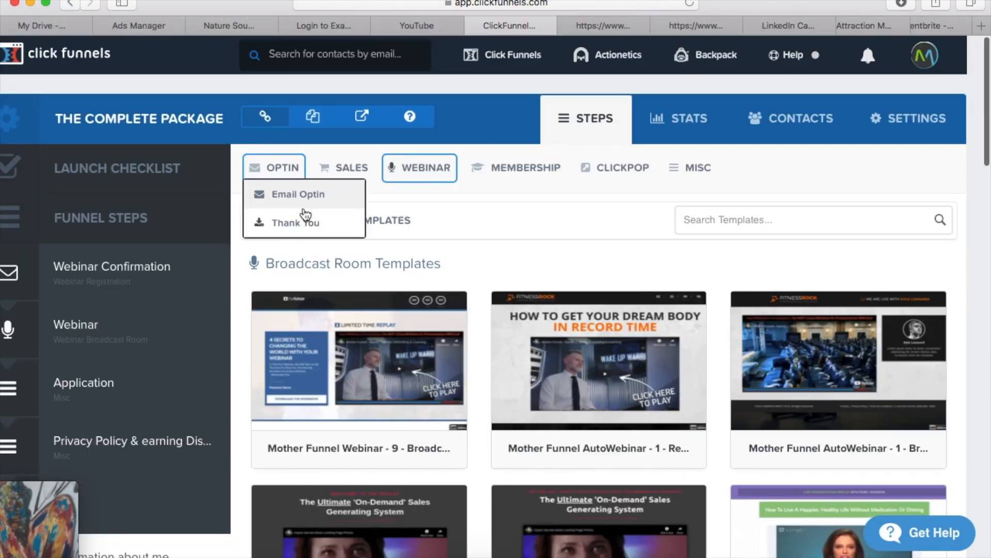
pyautogui.click(303, 207)
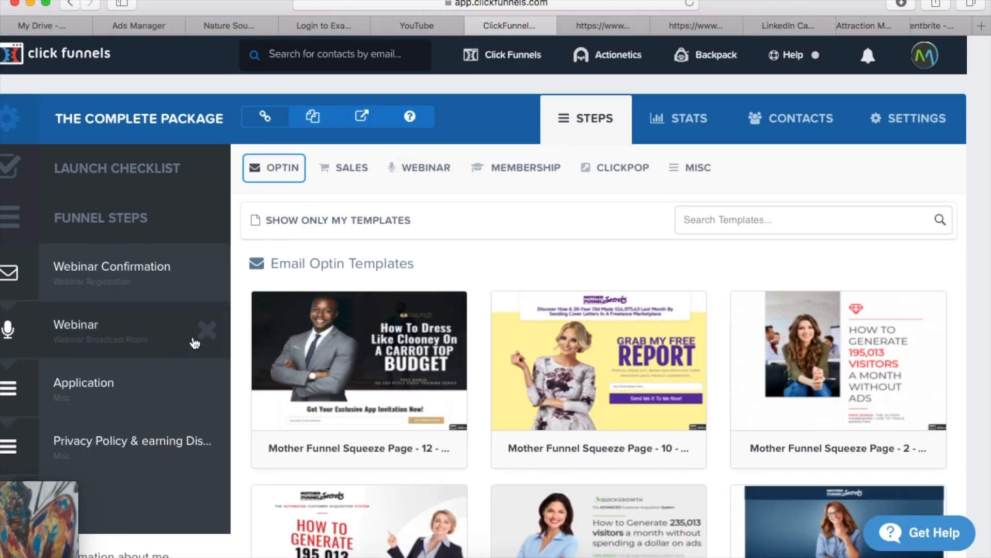
pyautogui.moveTo(392, 330)
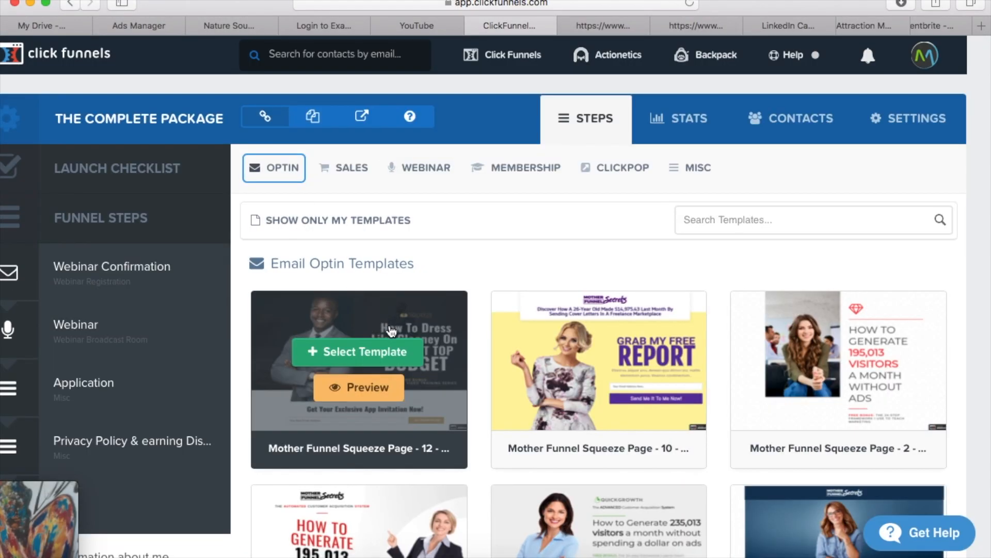
pyautogui.click(377, 360)
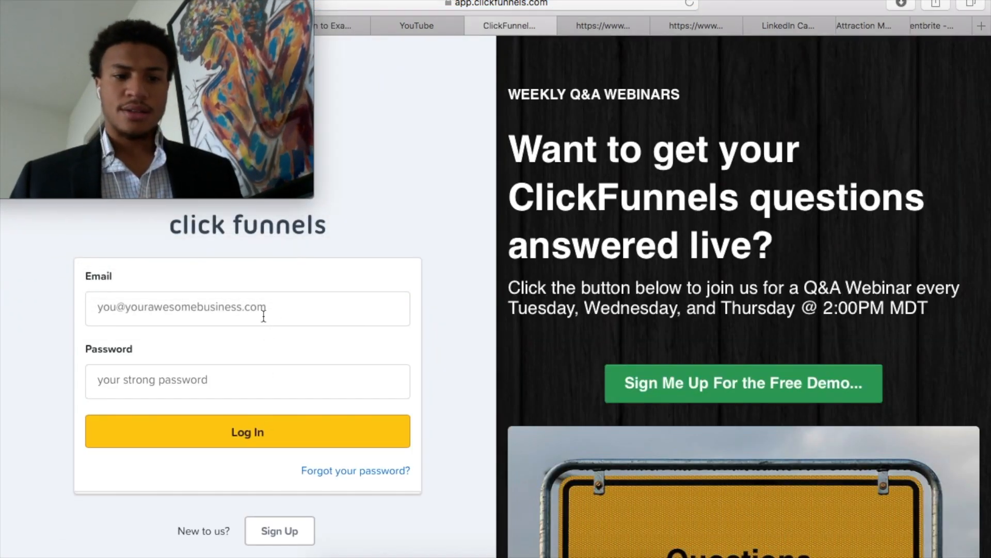
# Log back in to ClickFunnels with the saved account email and password
pyautogui.click(263, 310)
pyautogui.click(248, 352)
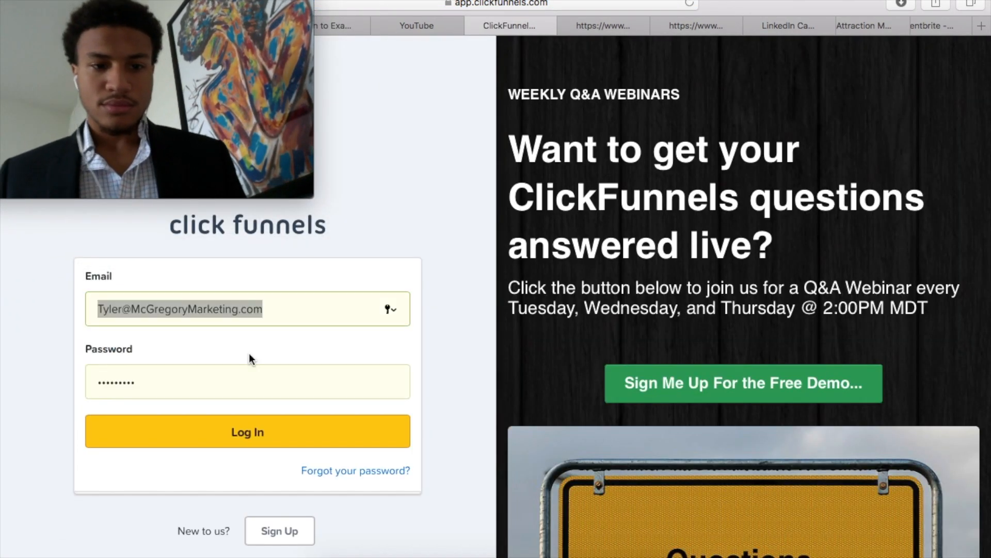
pyautogui.click(259, 429)
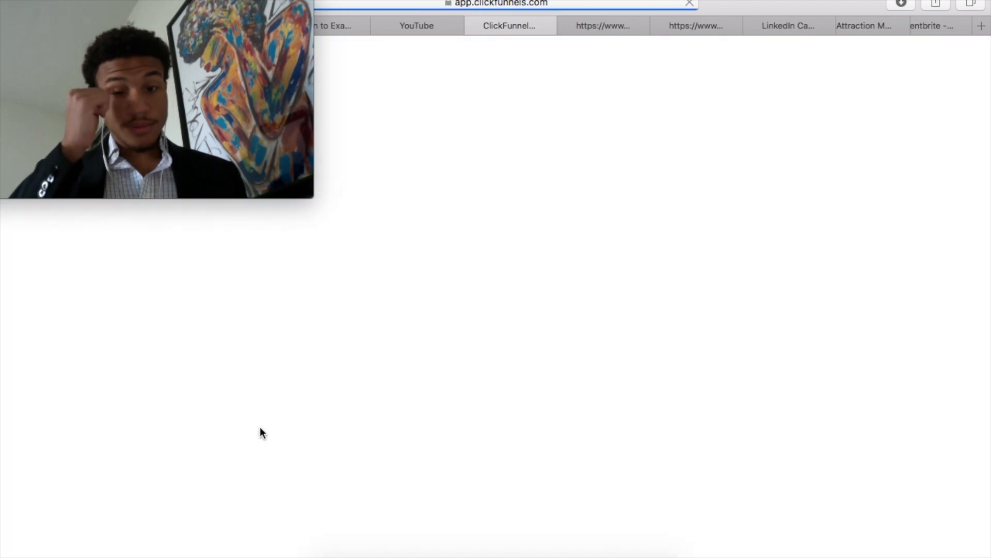
pyautogui.moveTo(118, 51)
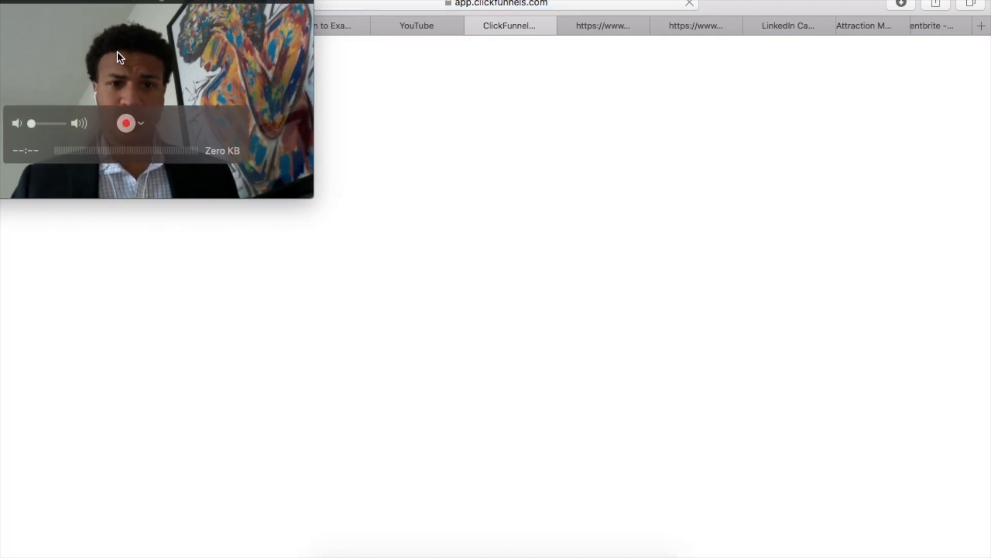
pyautogui.moveTo(158, 39); pyautogui.dragTo(177, 417)
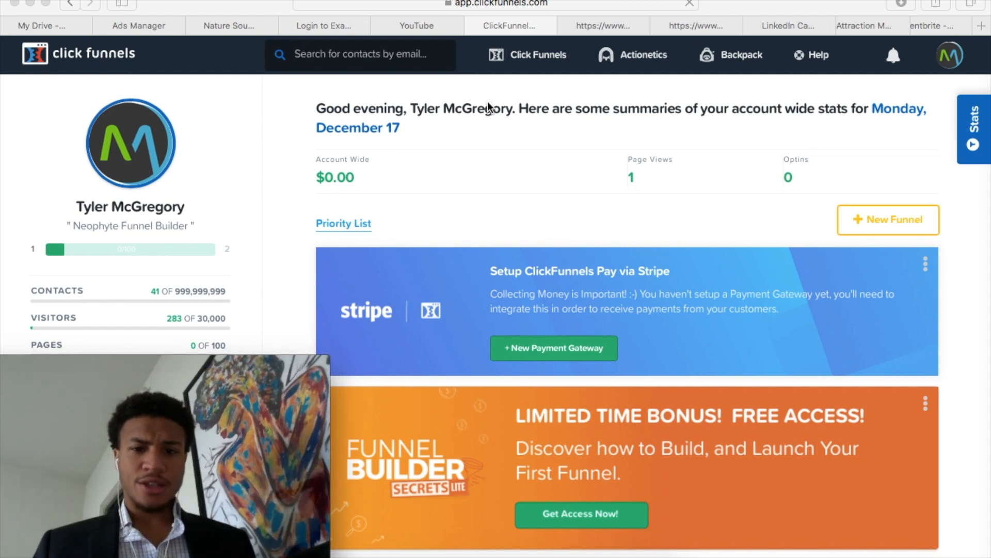
# Reopen The Complete Package funnel from the funnels list and show the Email Optin templates for its information about me step
pyautogui.click(543, 51)
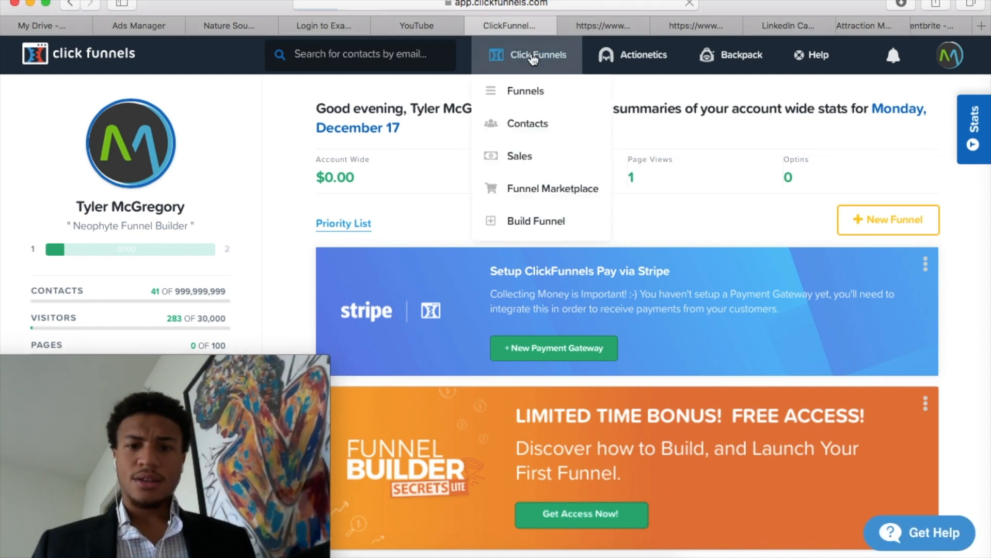
pyautogui.click(532, 79)
pyautogui.click(142, 237)
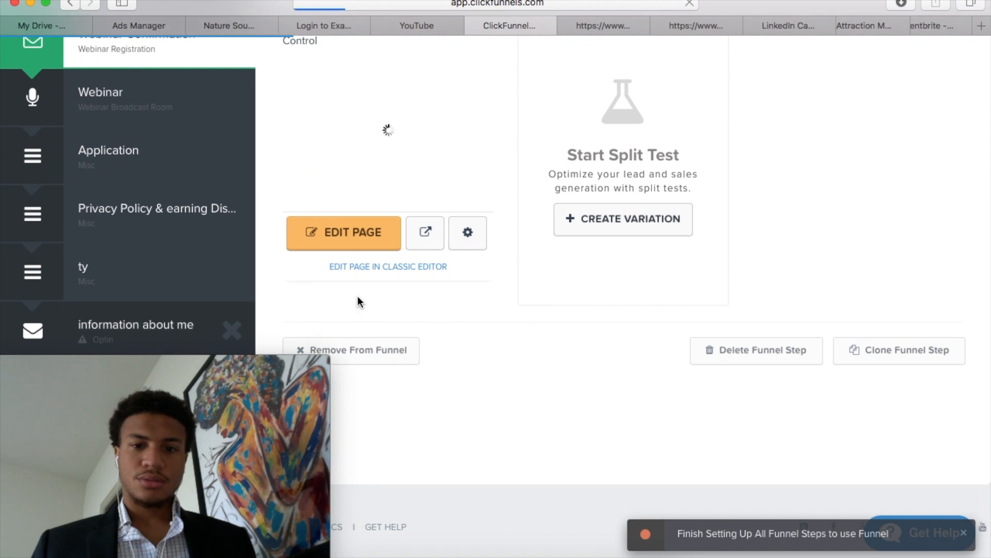
pyautogui.scroll(-3, 490, 380)
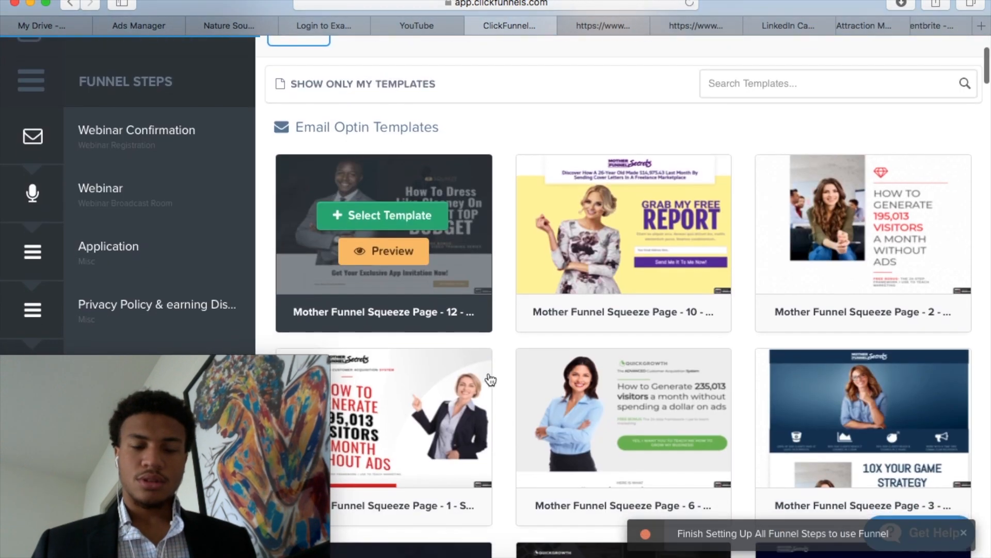
# Apply the Mother Funnel Squeeze Page - 12 template to the information about me step and open its page for editing
pyautogui.click(398, 222)
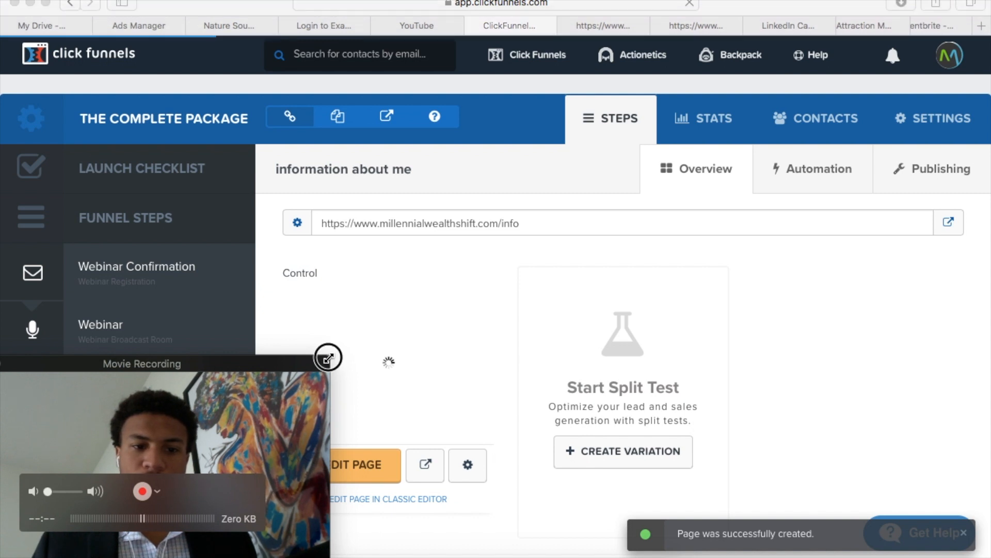
pyautogui.moveTo(328, 357); pyautogui.dragTo(267, 397)
pyautogui.scroll(-3, 436, 332)
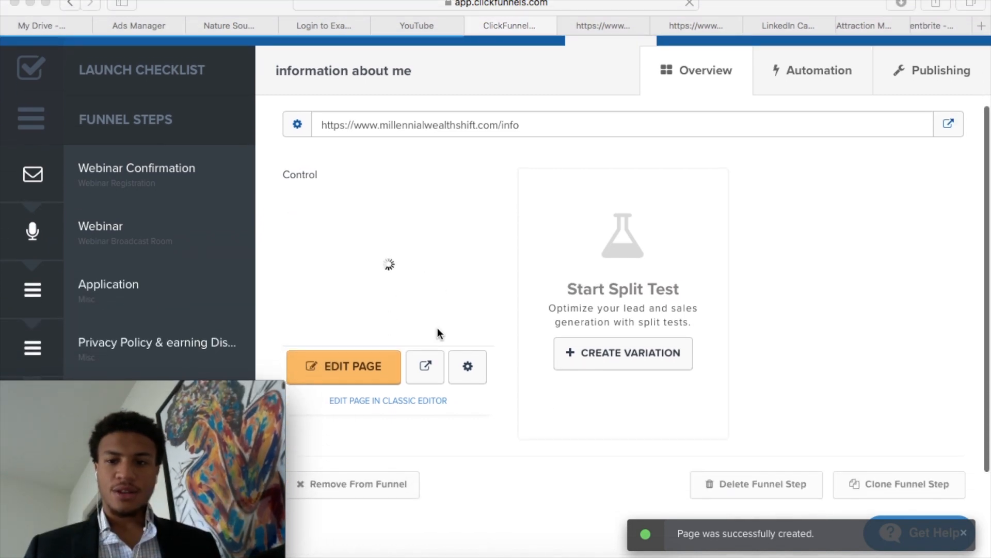
pyautogui.scroll(3, 436, 333)
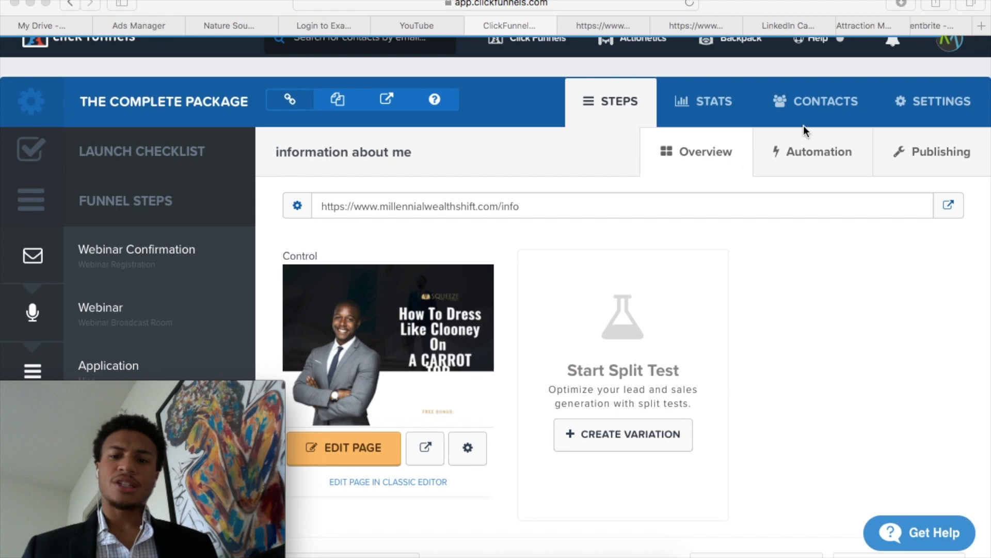
pyautogui.scroll(-3, 823, 128)
pyautogui.scroll(4, 824, 129)
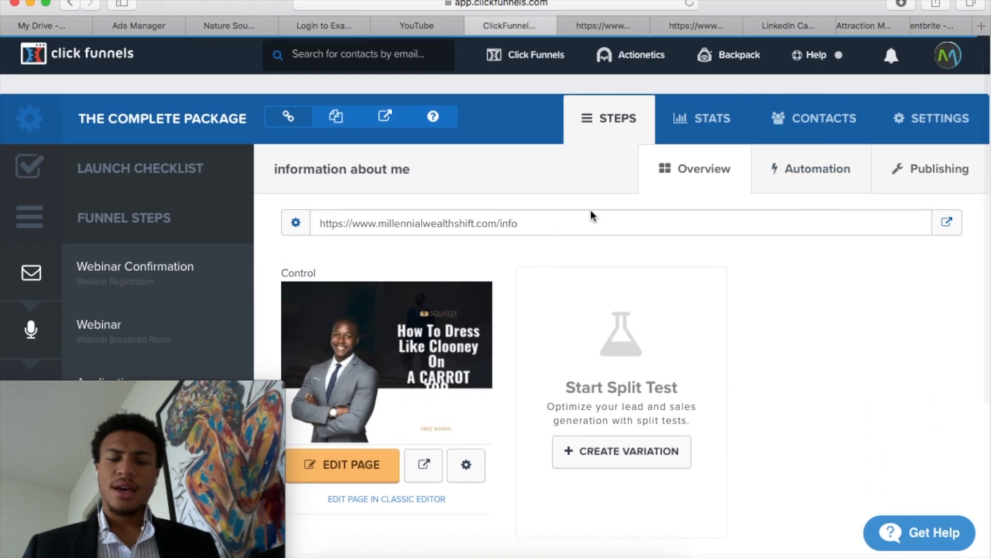
pyautogui.scroll(-5, 593, 216)
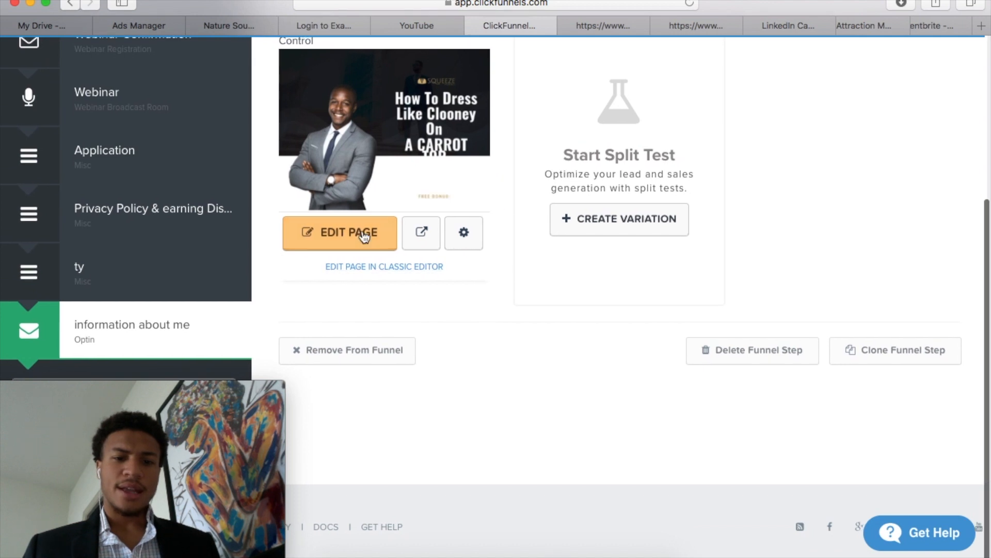
pyautogui.click(368, 236)
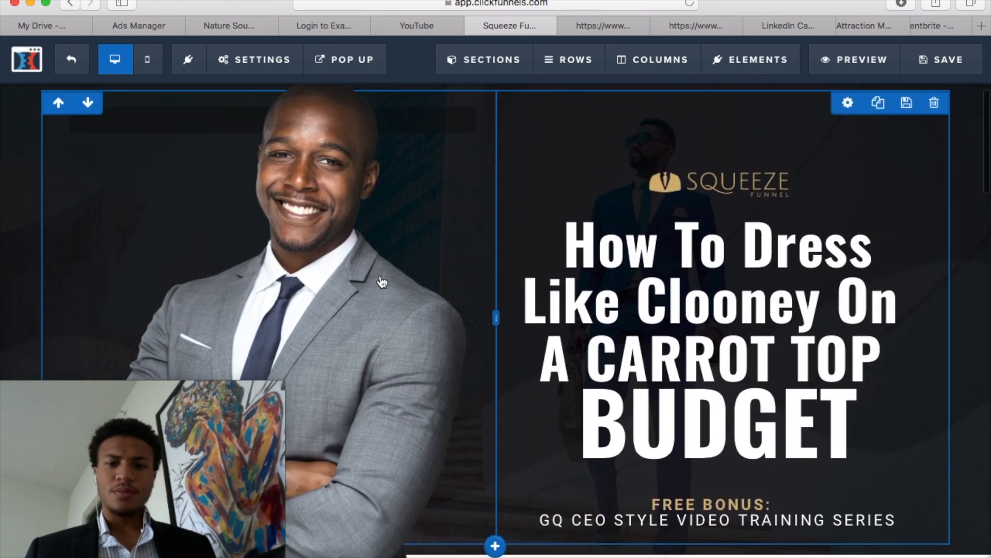
# Look over the upper page sections and check which headline lines in the hero section are editable as text
pyautogui.scroll(-2, 511, 248)
pyautogui.scroll(-10, 511, 248)
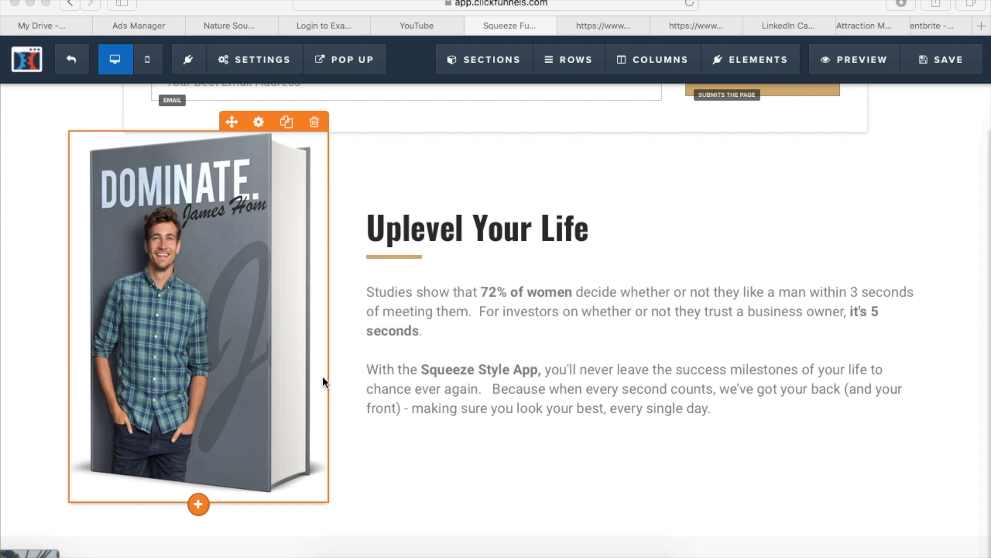
pyautogui.scroll(12, 324, 376)
pyautogui.scroll(-3, 289, 261)
pyautogui.scroll(3, 312, 265)
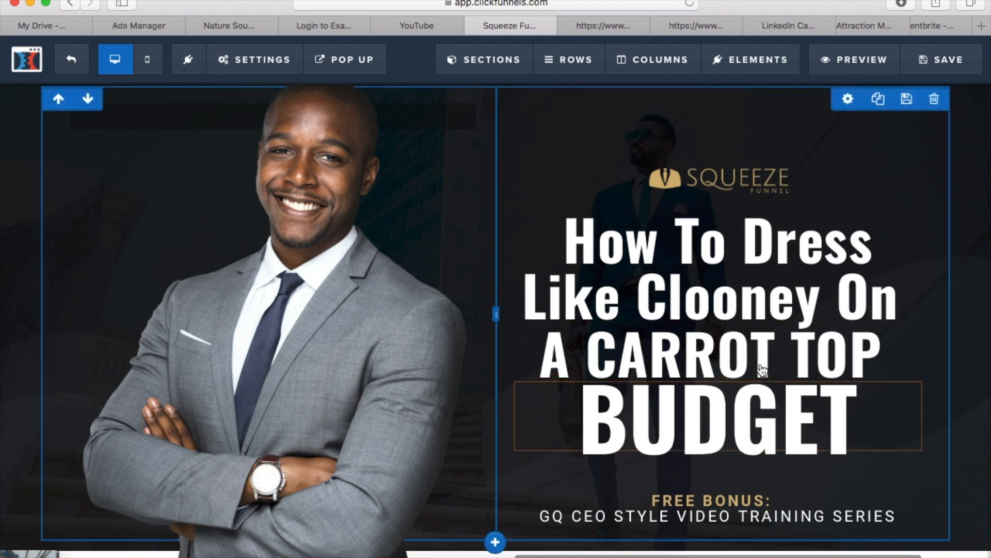
pyautogui.click(741, 337)
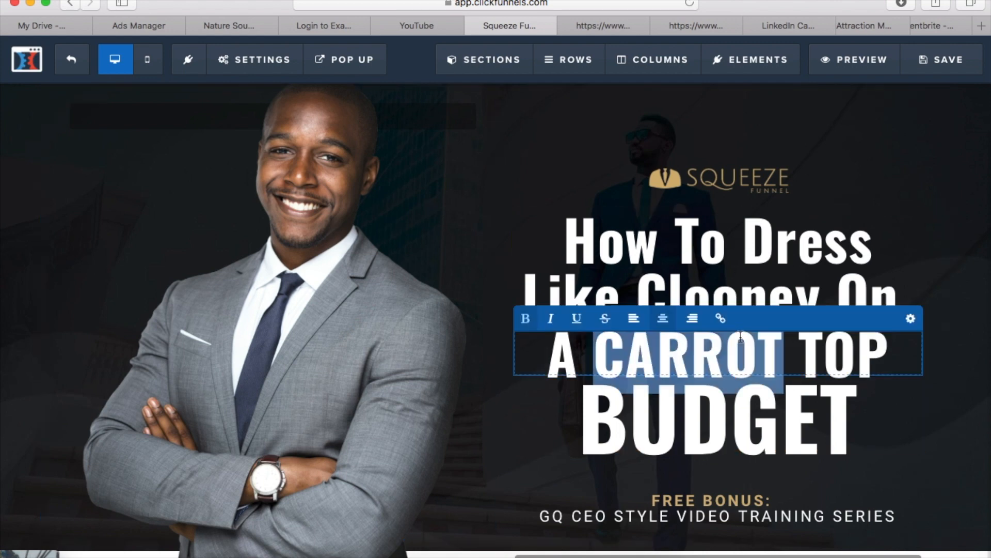
pyautogui.click(740, 280)
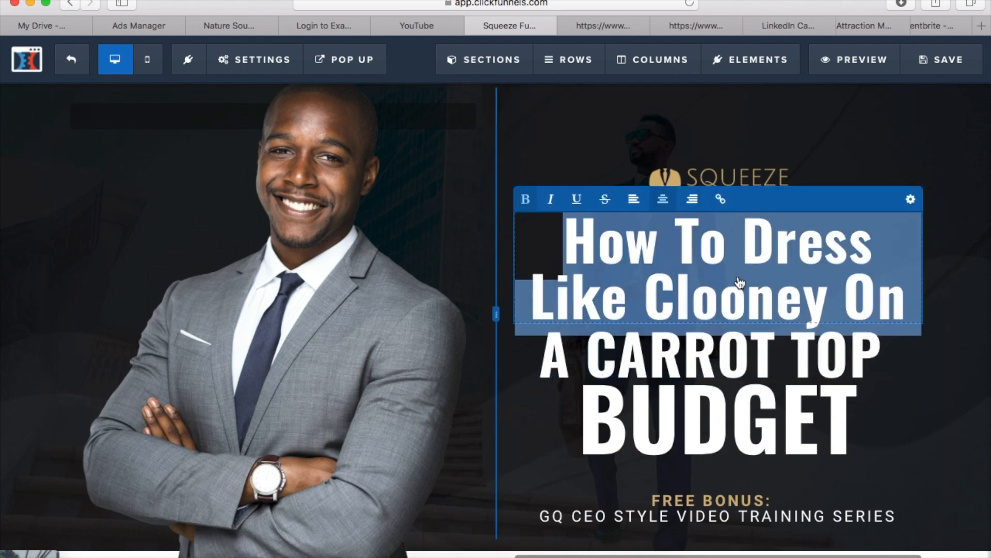
pyautogui.click(739, 377)
pyautogui.click(740, 401)
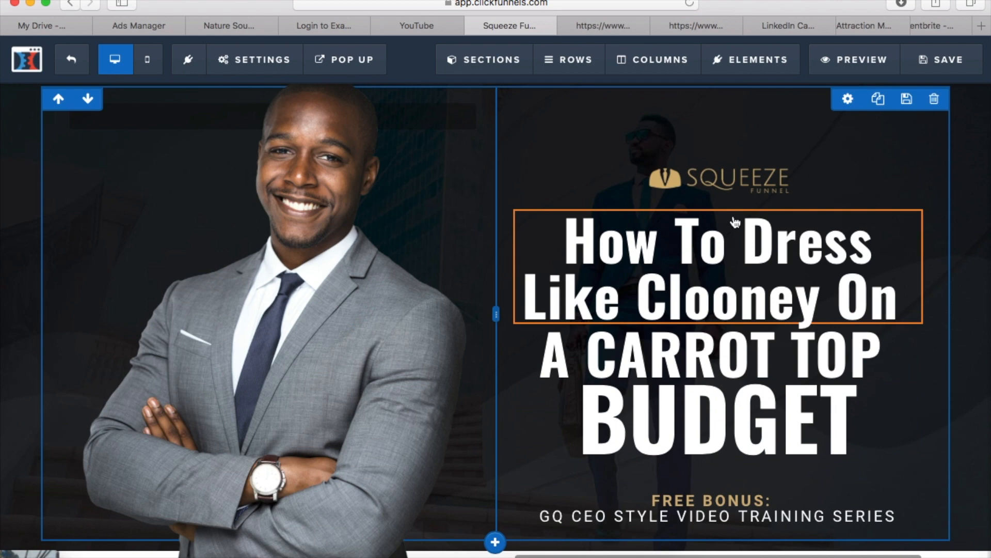
# Examine the template's email form, book section, three feature columns, closing sign-up form and footer links
pyautogui.scroll(-5, 666, 366)
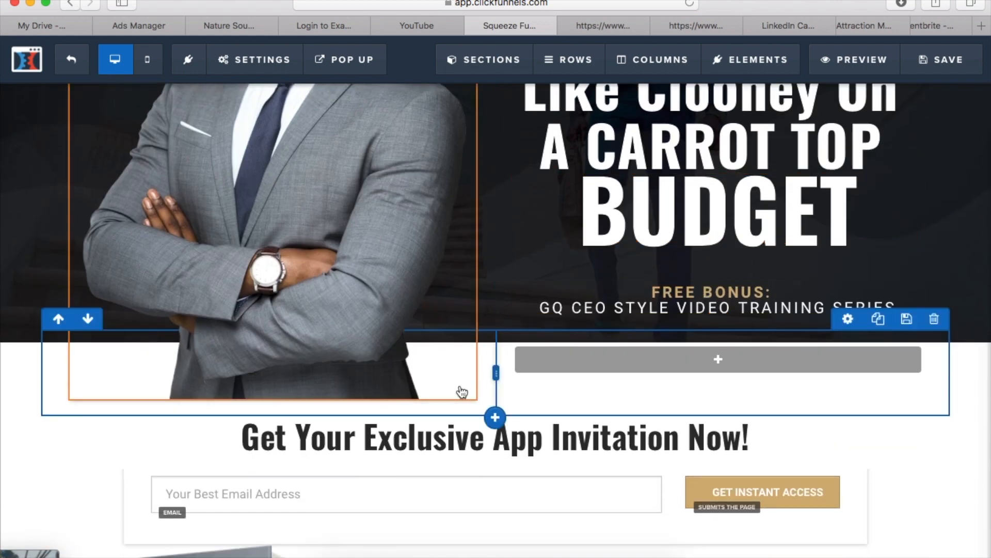
pyautogui.scroll(-4, 460, 391)
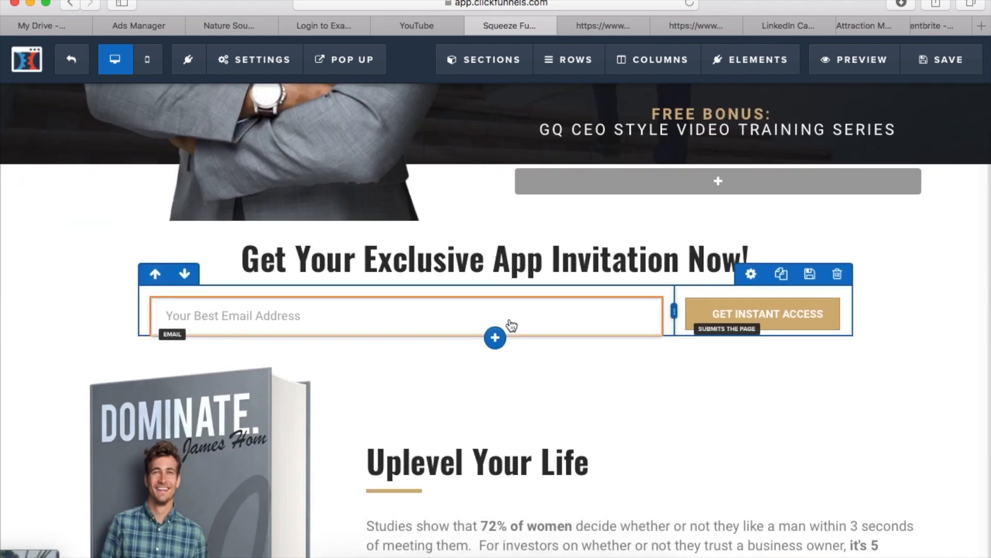
pyautogui.scroll(-2, 511, 328)
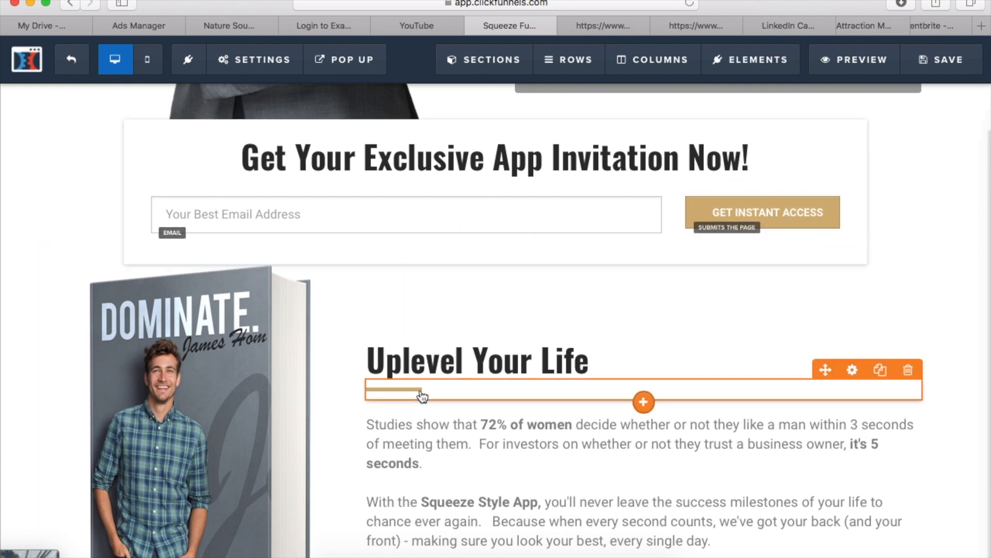
pyautogui.scroll(-3, 421, 388)
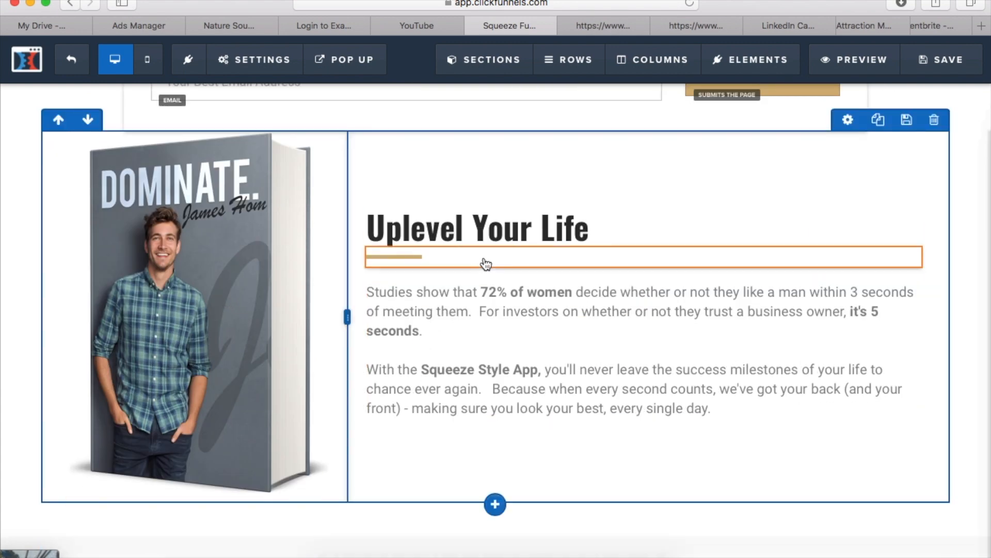
pyautogui.scroll(-7, 344, 296)
pyautogui.scroll(-2, 345, 295)
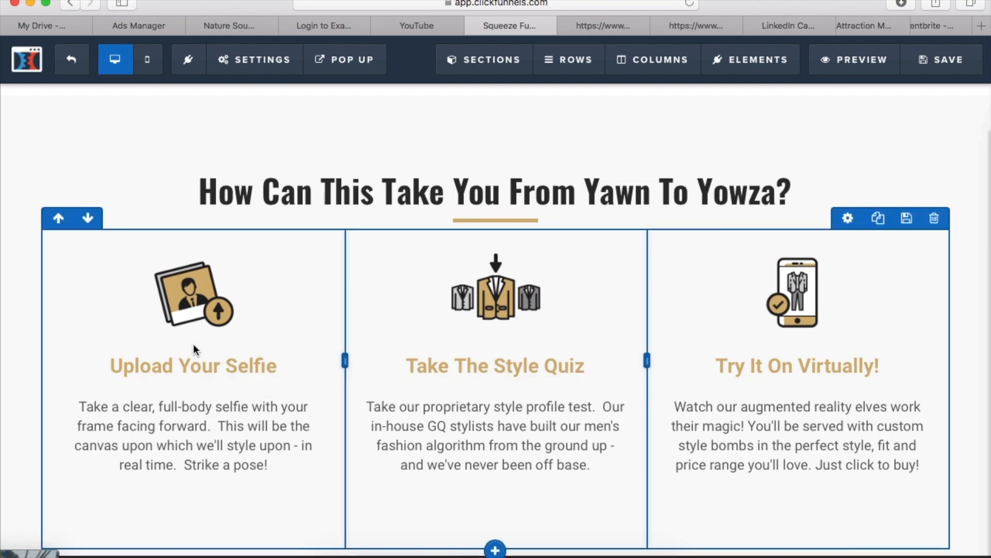
pyautogui.scroll(-6, 655, 479)
pyautogui.scroll(-5, 287, 427)
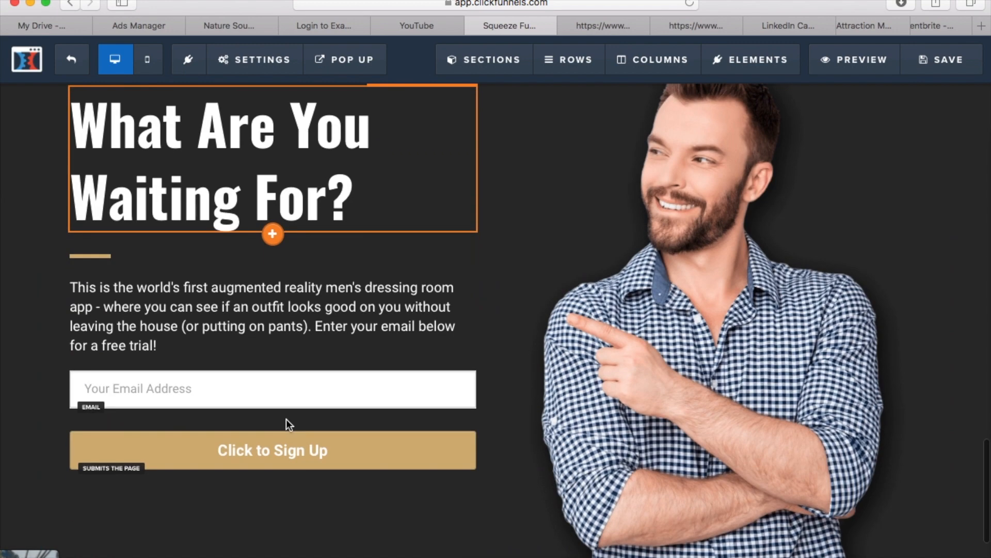
pyautogui.scroll(-2, 810, 506)
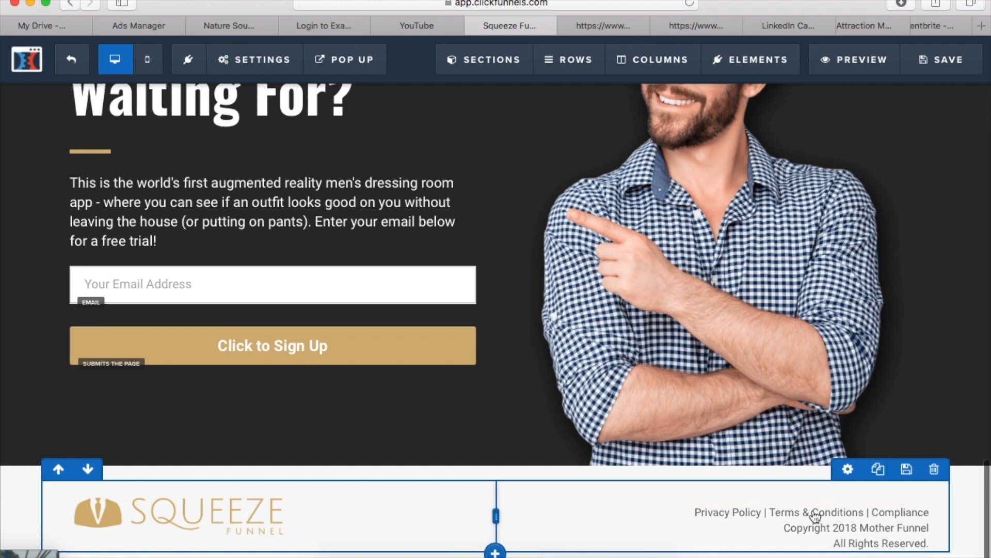
pyautogui.scroll(20, 883, 504)
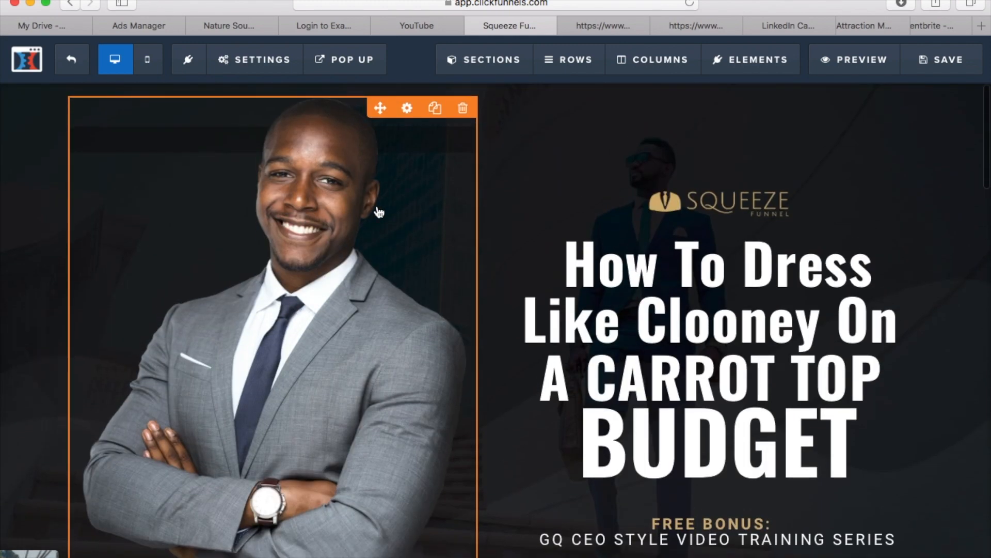
# Try image widths of 400 and 600 on the hero photo of the man in the grey suit
pyautogui.click(379, 212)
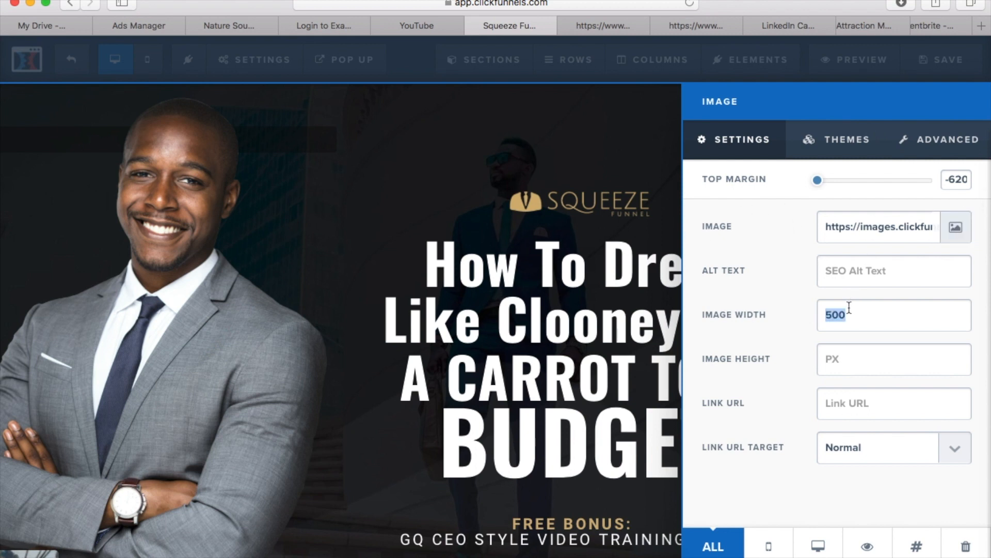
pyautogui.write('400')
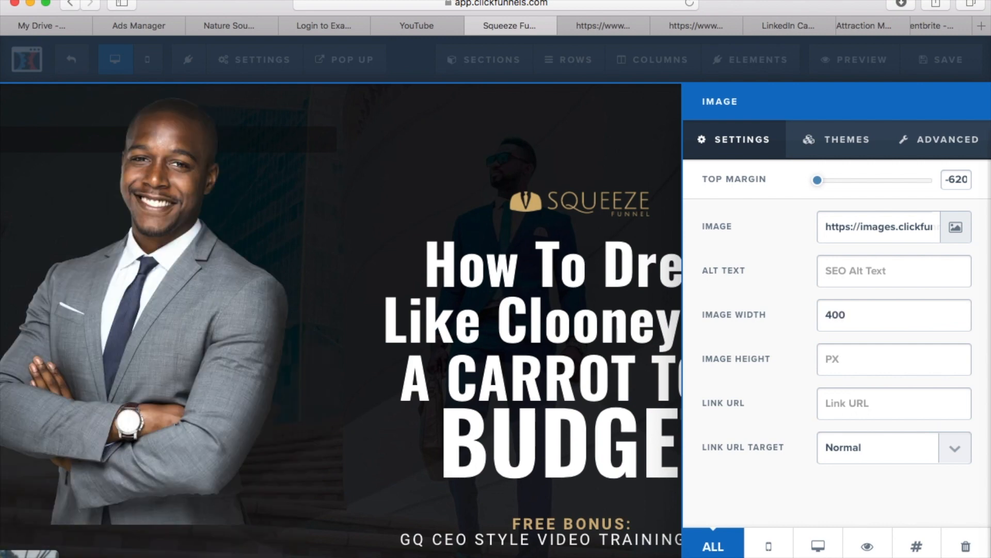
pyautogui.press('BackSpace')
pyautogui.press('BackSpace')
pyautogui.press('BackSpace')
pyautogui.write('600')
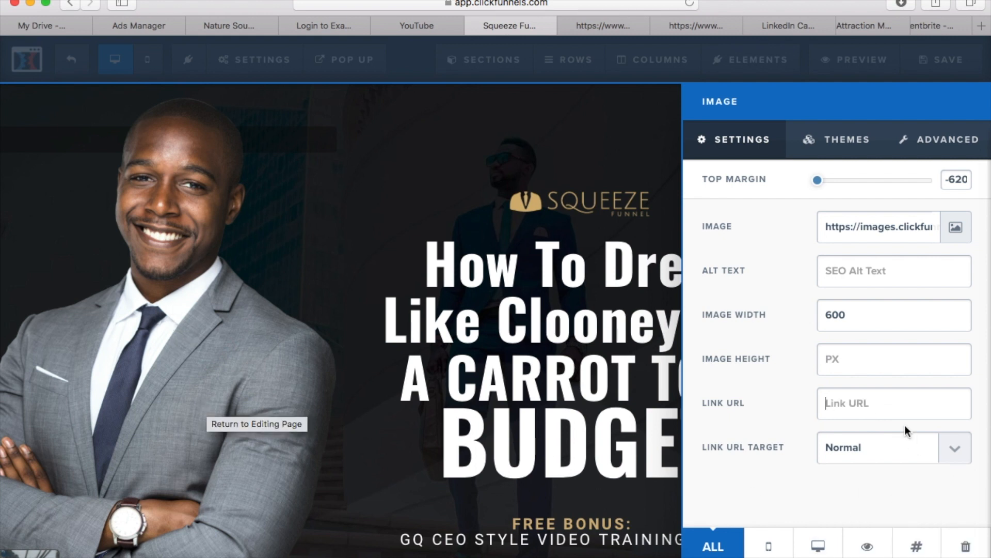
# Replace the hero image with the uploaded photo of the man in a black suit and blue tie with his hands in his pockets
pyautogui.click(945, 236)
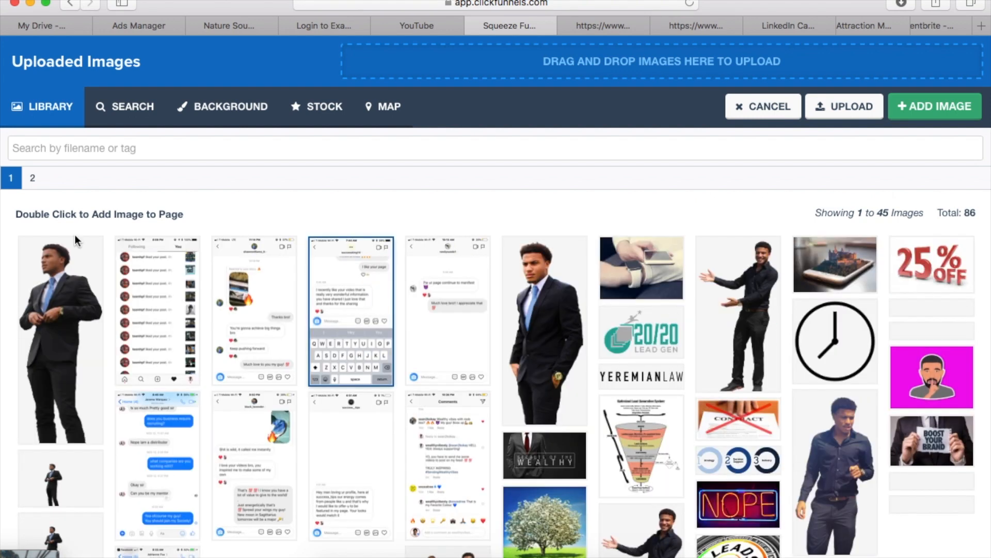
pyautogui.click(75, 280)
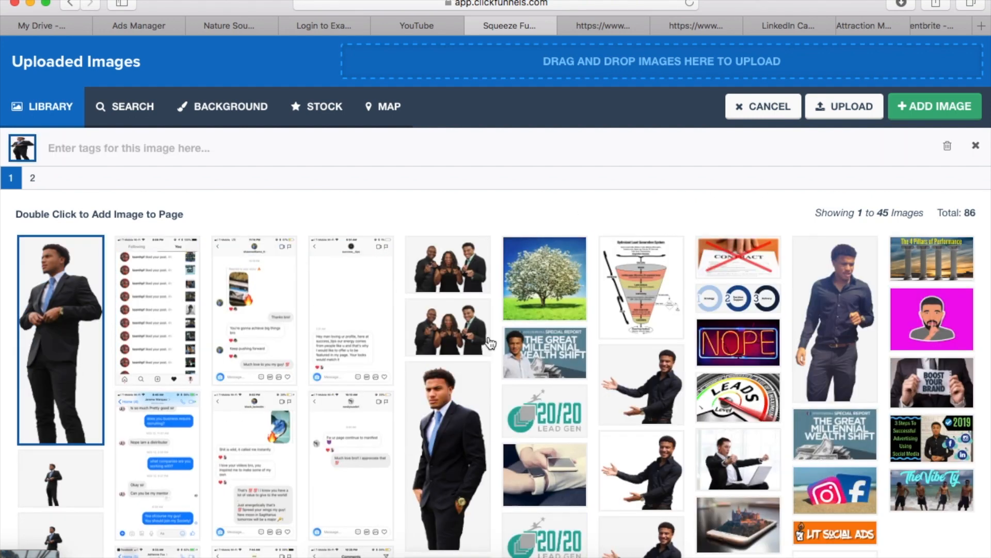
pyautogui.click(441, 438)
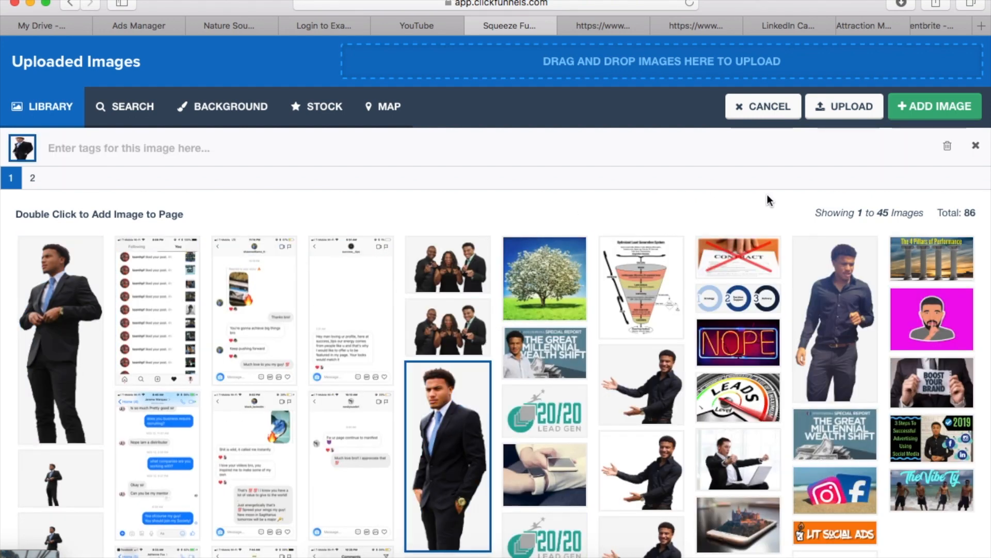
pyautogui.click(921, 121)
pyautogui.click(410, 258)
# Examine how the new hero photo fits the dark headline section and the white area beneath it
pyautogui.scroll(-10, 427, 336)
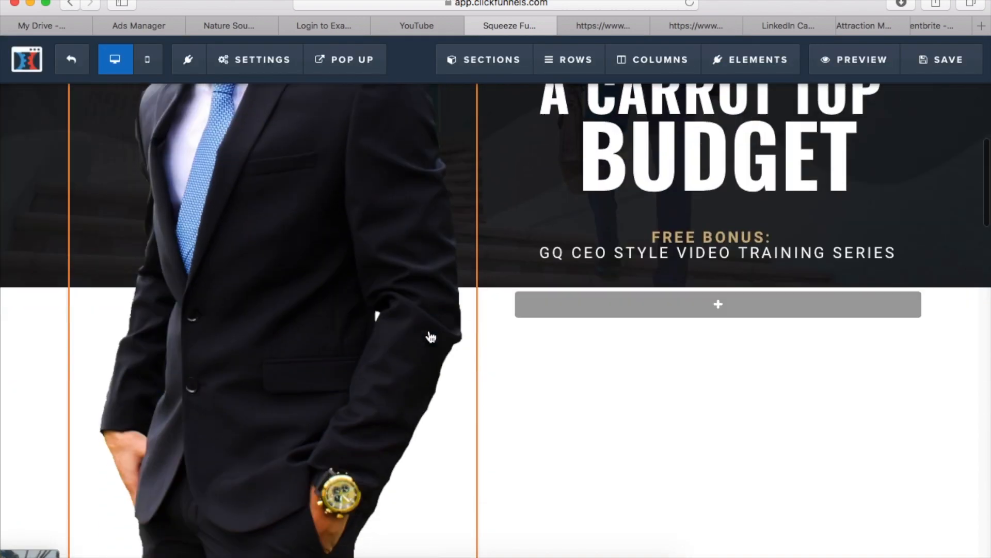
pyautogui.scroll(10, 438, 346)
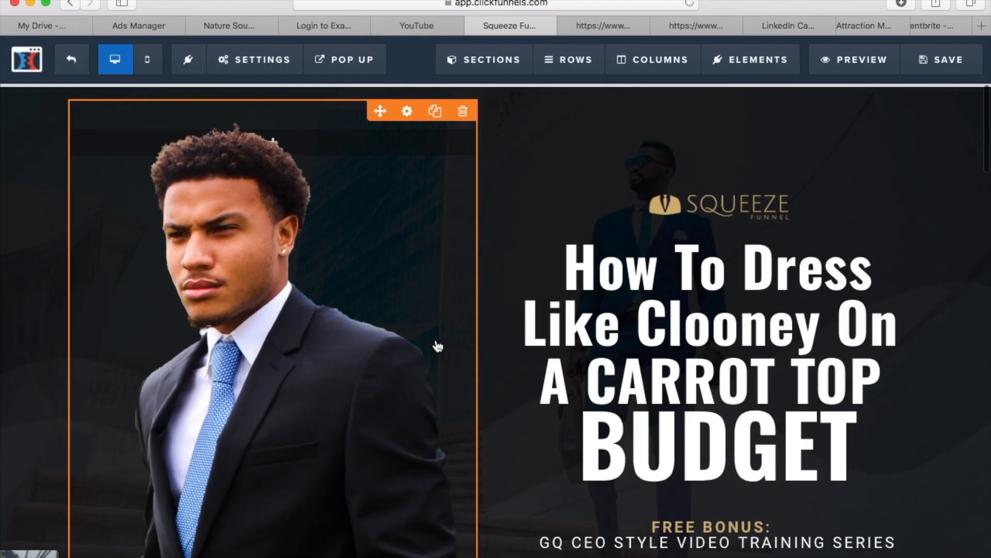
pyautogui.scroll(-4, 413, 222)
pyautogui.scroll(4, 414, 221)
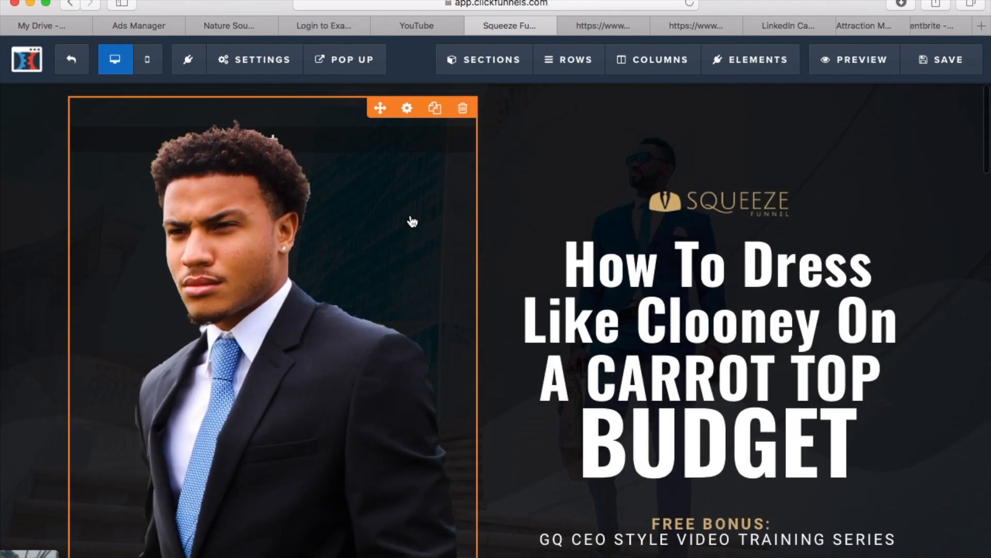
pyautogui.scroll(-3, 412, 222)
pyautogui.scroll(2, 413, 222)
pyautogui.scroll(-5, 412, 222)
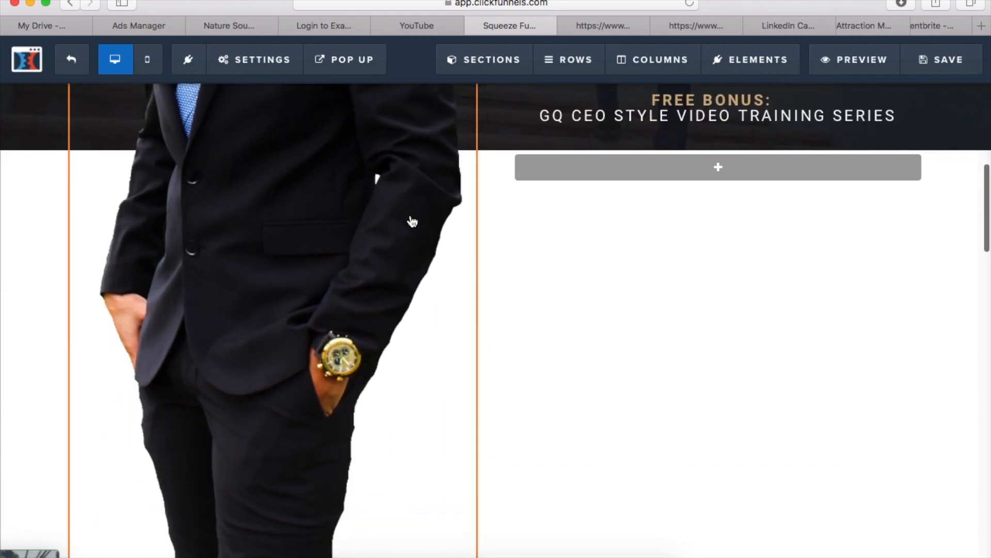
pyautogui.scroll(6, 409, 221)
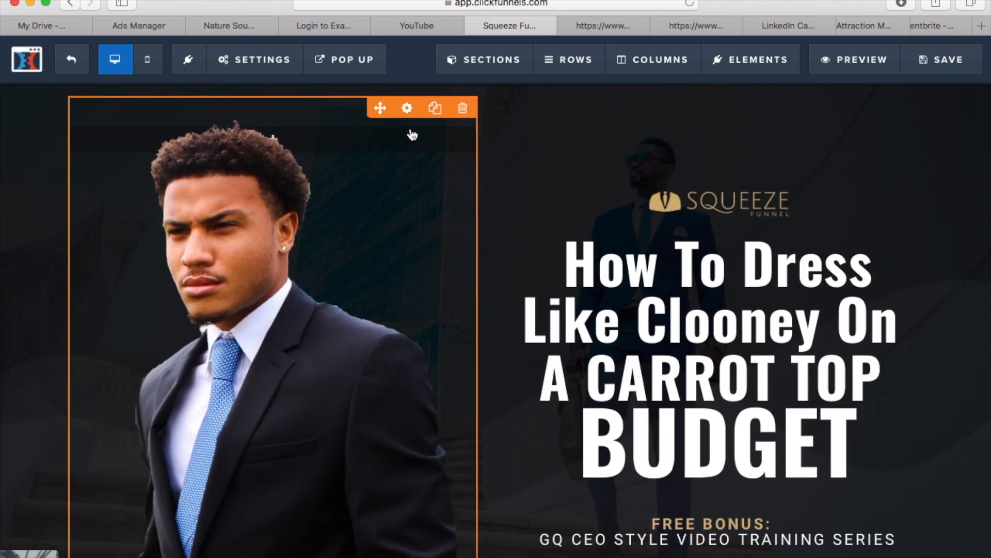
# Set the new hero photo's image width to 400 and check its fit above the email form
pyautogui.click(408, 108)
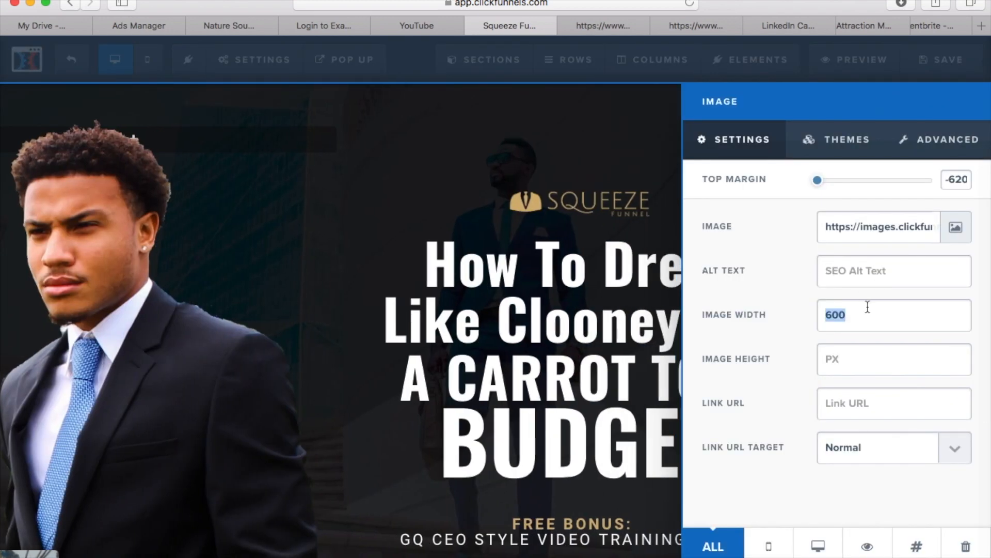
pyautogui.write('400')
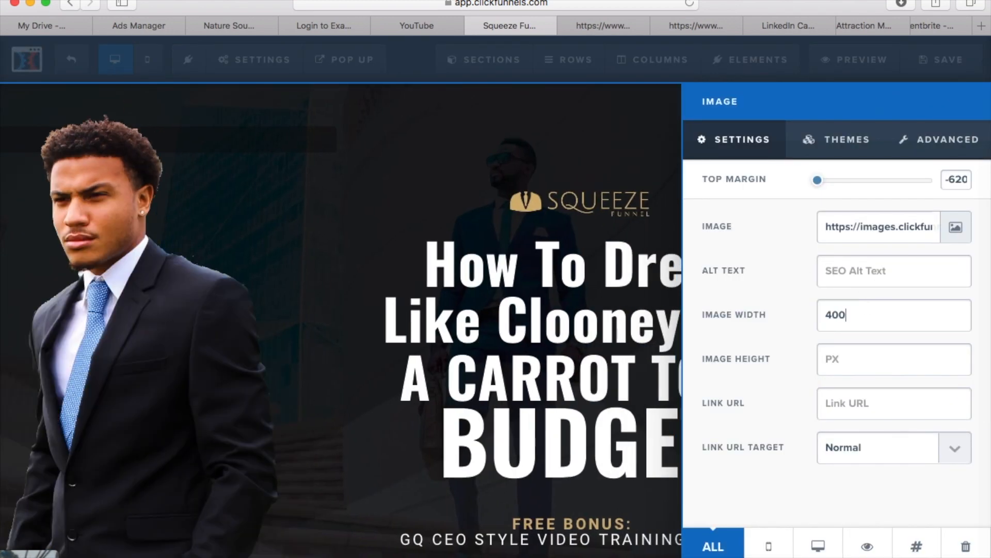
pyautogui.click(461, 295)
pyautogui.scroll(-10, 461, 296)
pyautogui.scroll(8, 461, 296)
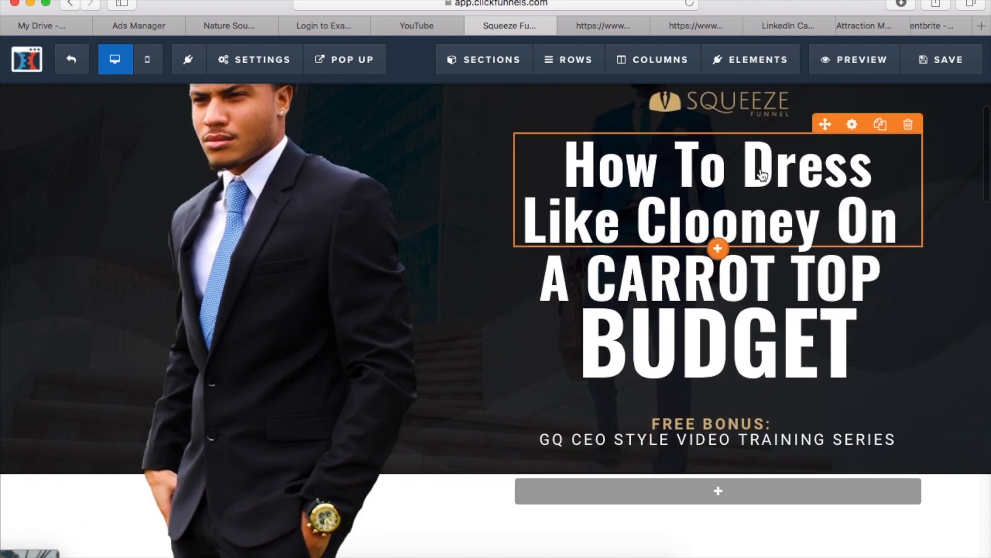
pyautogui.scroll(3, 590, 288)
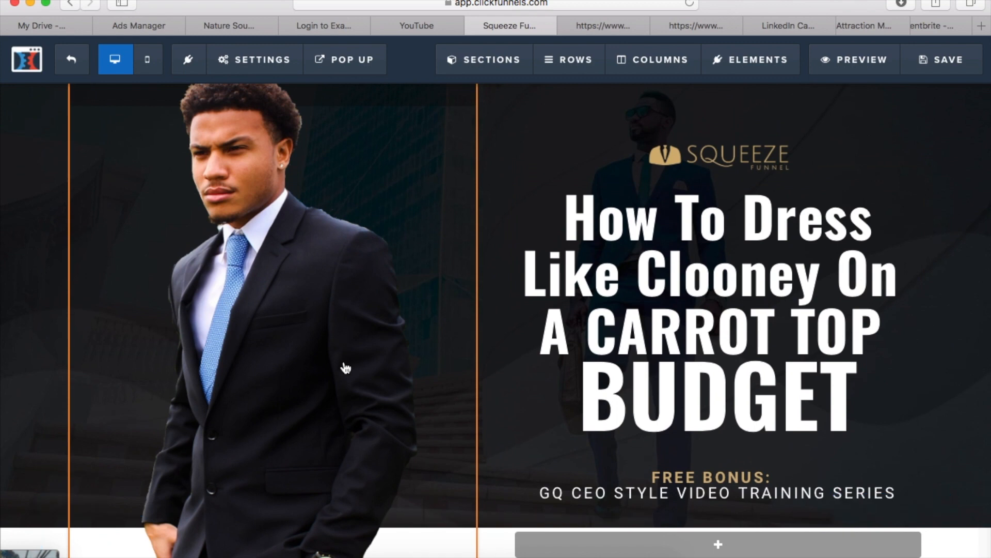
pyautogui.scroll(-7, 345, 367)
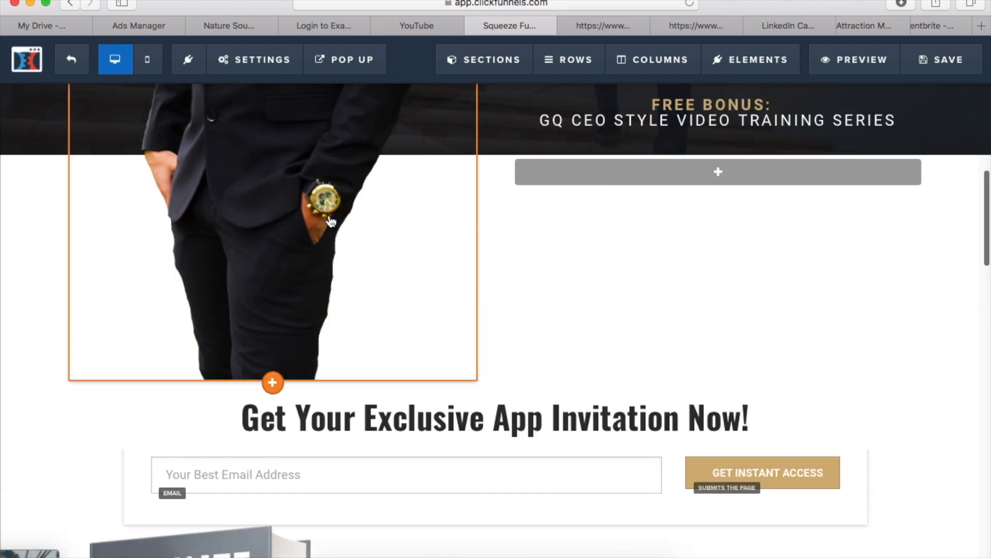
# Examine the page's remaining sections from the email form down to the closing sign-up area, including their editable text blocks
pyautogui.scroll(7, 329, 219)
pyautogui.scroll(-10, 348, 215)
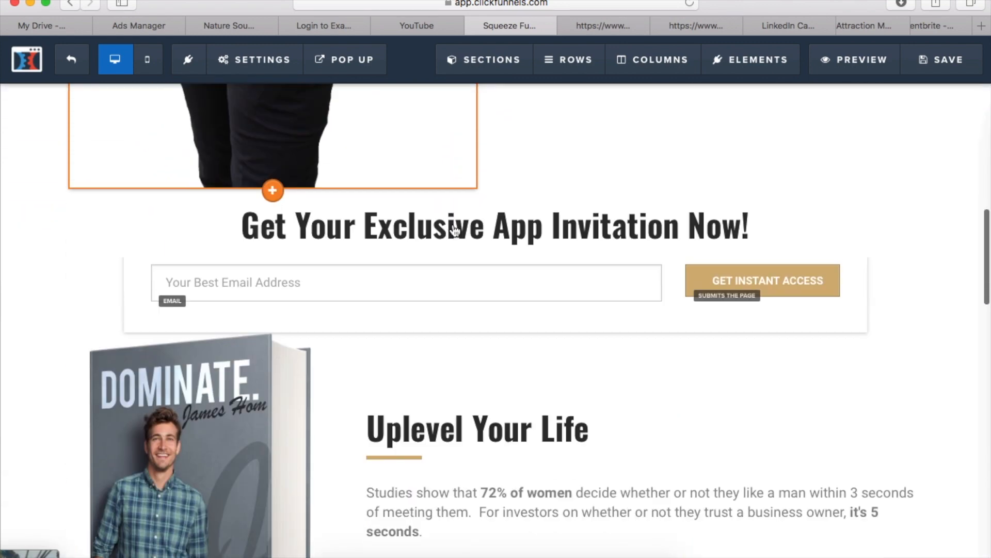
pyautogui.scroll(-1, 455, 230)
pyautogui.scroll(-1, 306, 359)
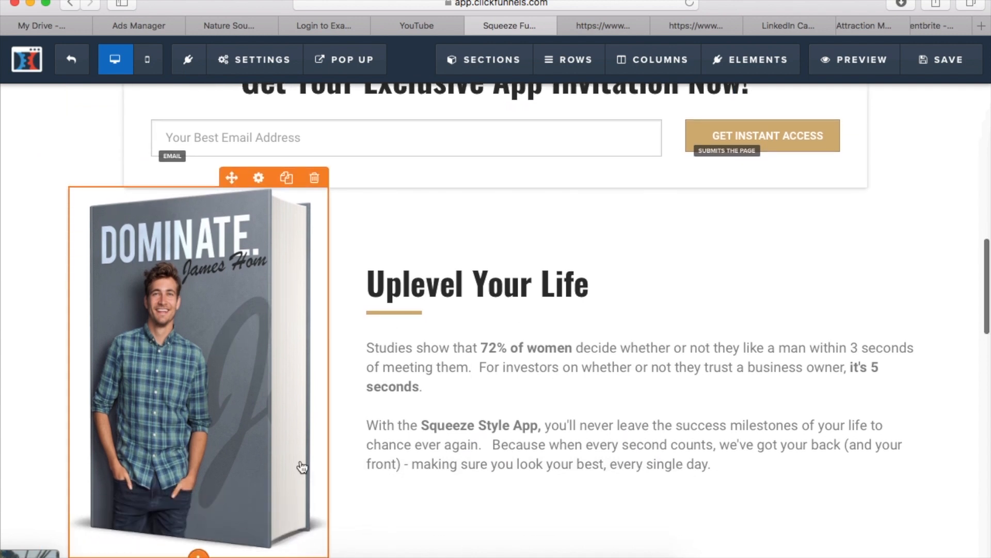
pyautogui.click(598, 285)
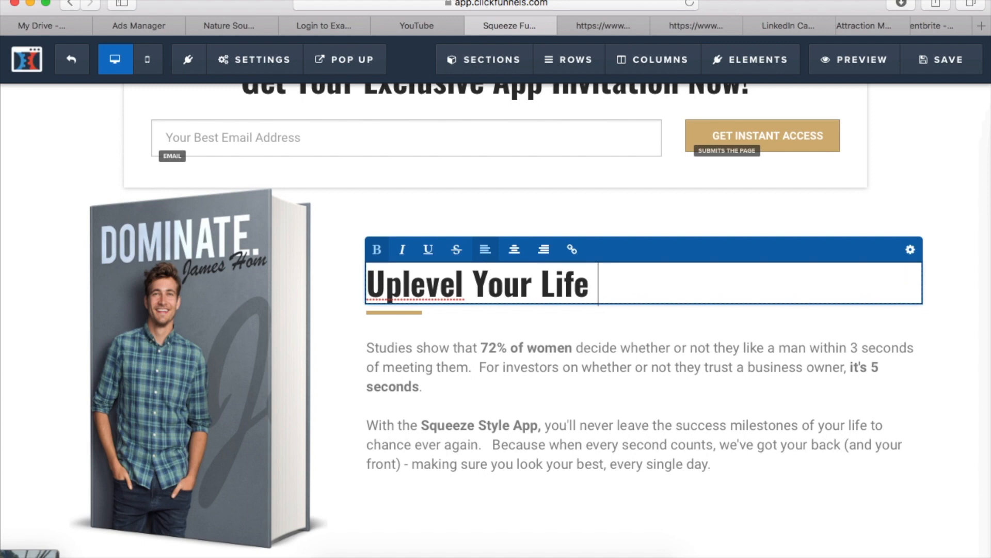
pyautogui.scroll(-15, 624, 218)
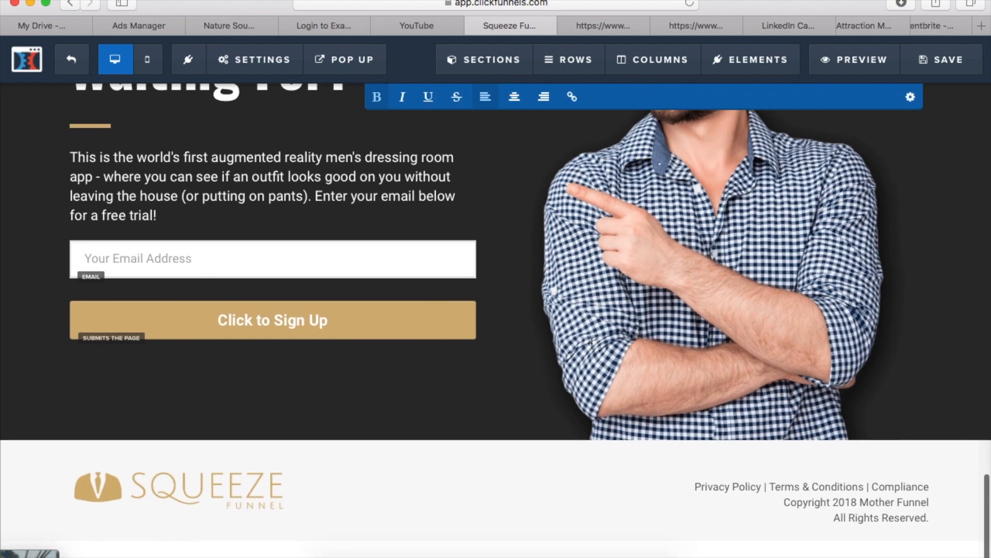
pyautogui.scroll(1, 373, 413)
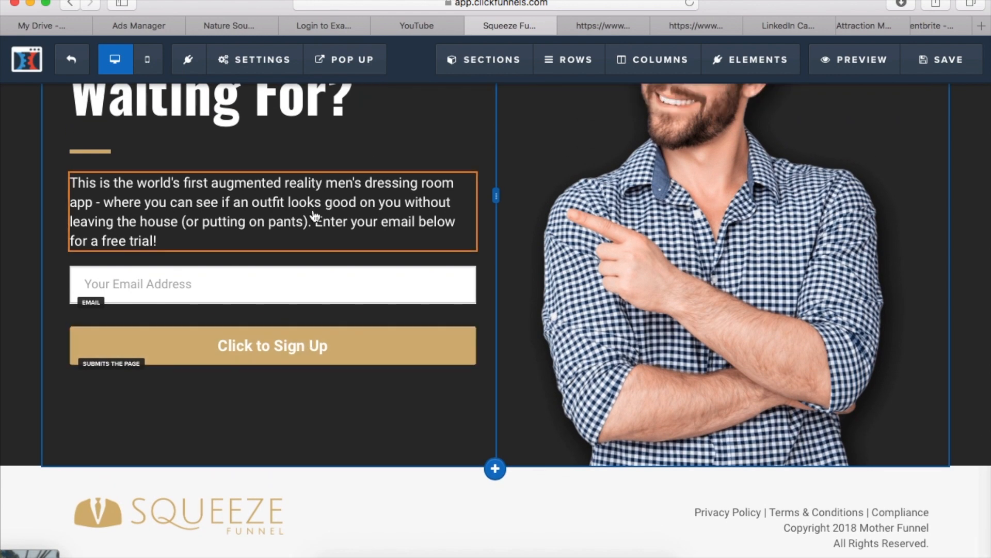
pyautogui.click(314, 217)
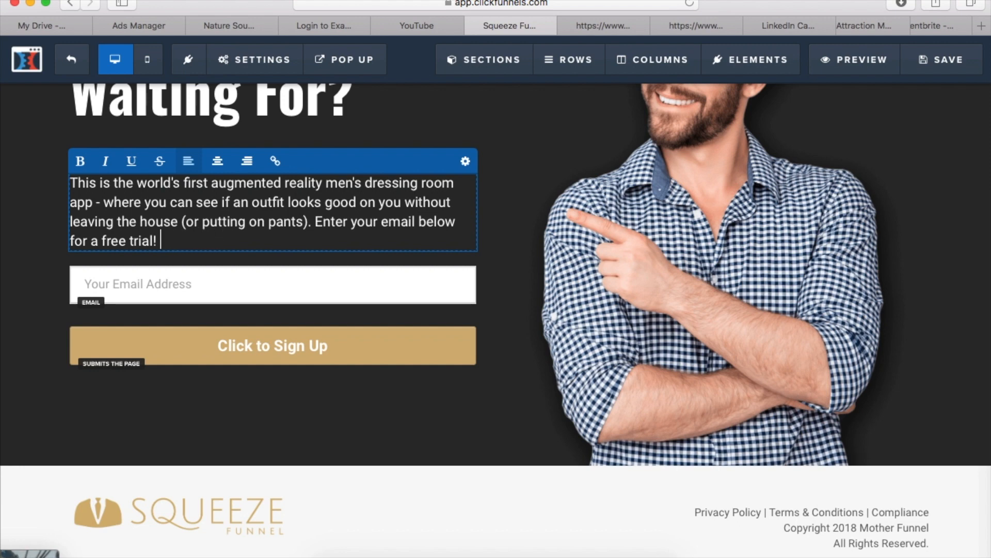
# Add a headline element beneath the Click to Sign Up button in the closing dark section and start editing its text
pyautogui.click(769, 60)
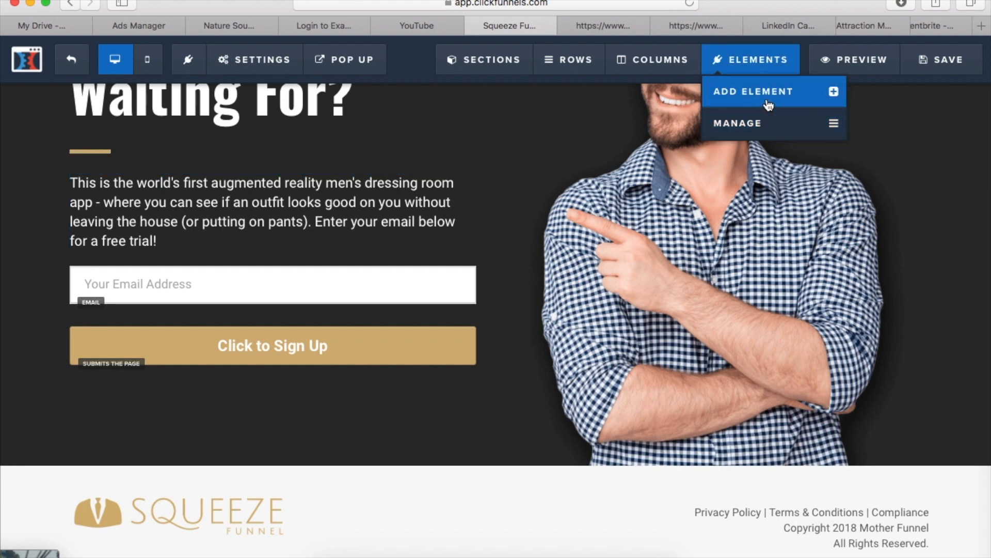
pyautogui.click(770, 105)
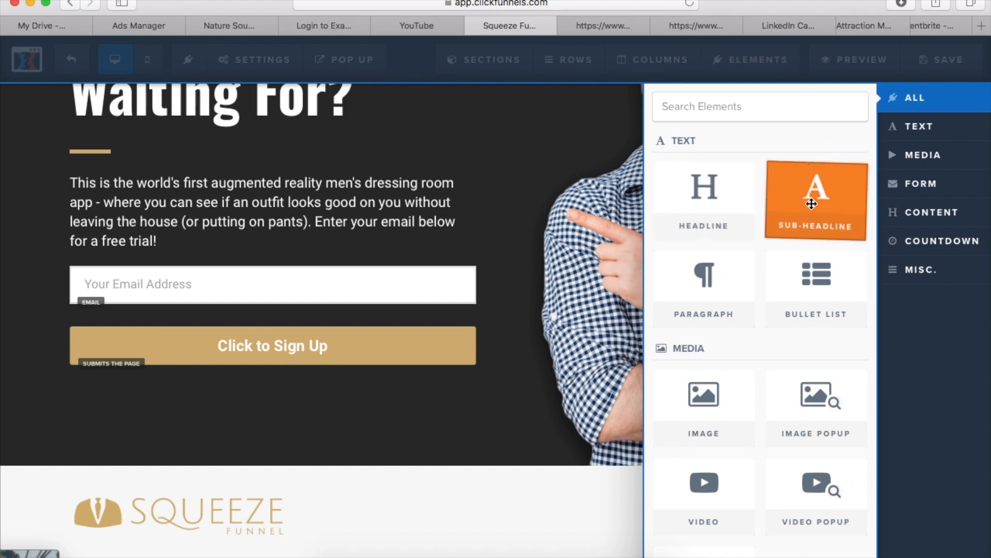
pyautogui.click(719, 208)
pyautogui.moveTo(718, 208); pyautogui.dragTo(321, 351)
pyautogui.tripleClick(305, 403)
pyautogui.write('Tr')
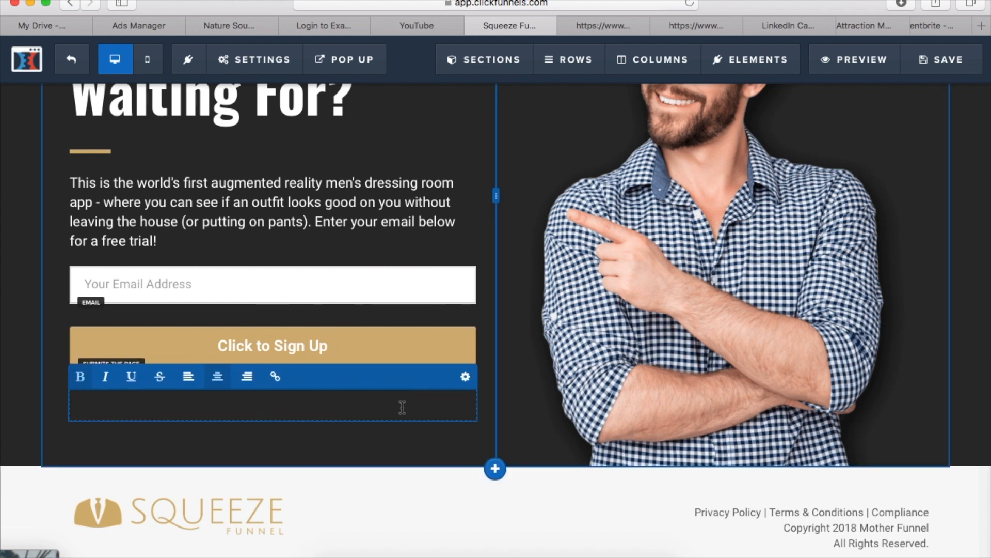
# Set the added headline's text color to white and its bold color to blue #0000ee
pyautogui.click(465, 378)
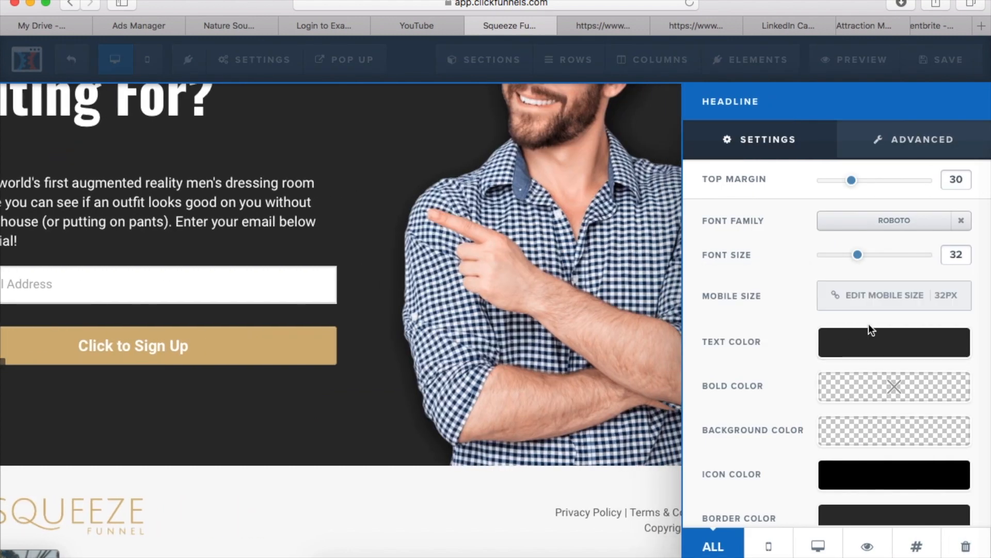
pyautogui.click(870, 343)
pyautogui.click(782, 397)
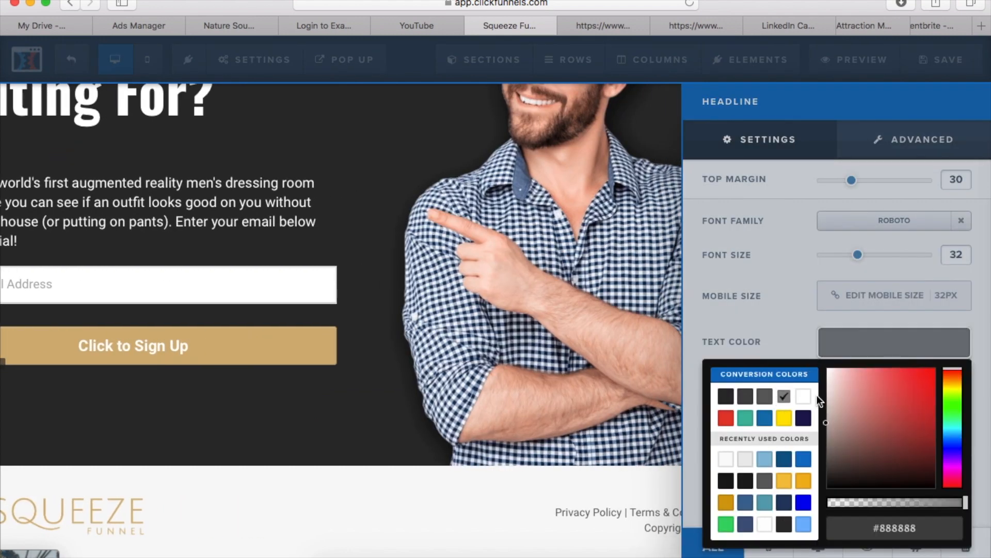
pyautogui.click(804, 397)
pyautogui.click(807, 358)
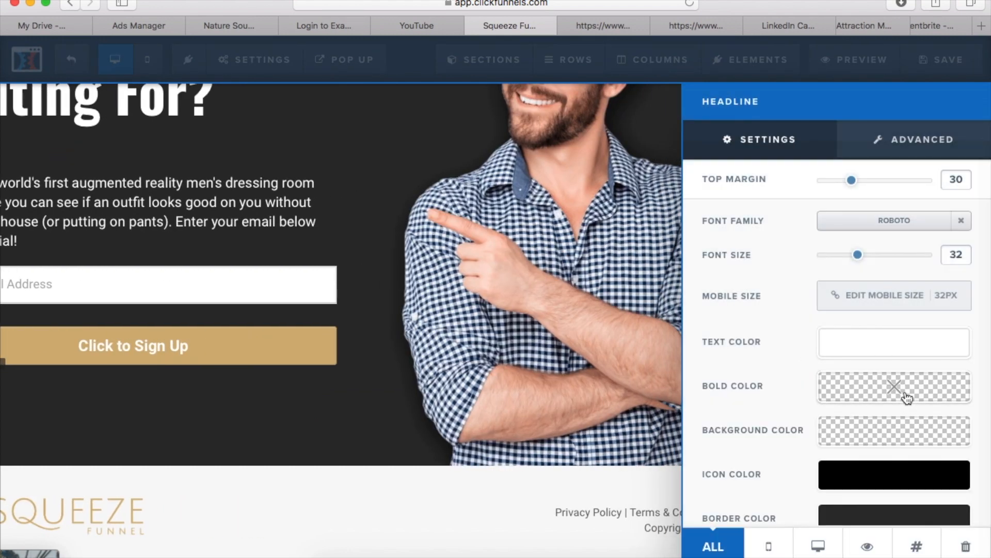
pyautogui.click(907, 398)
pyautogui.click(804, 326)
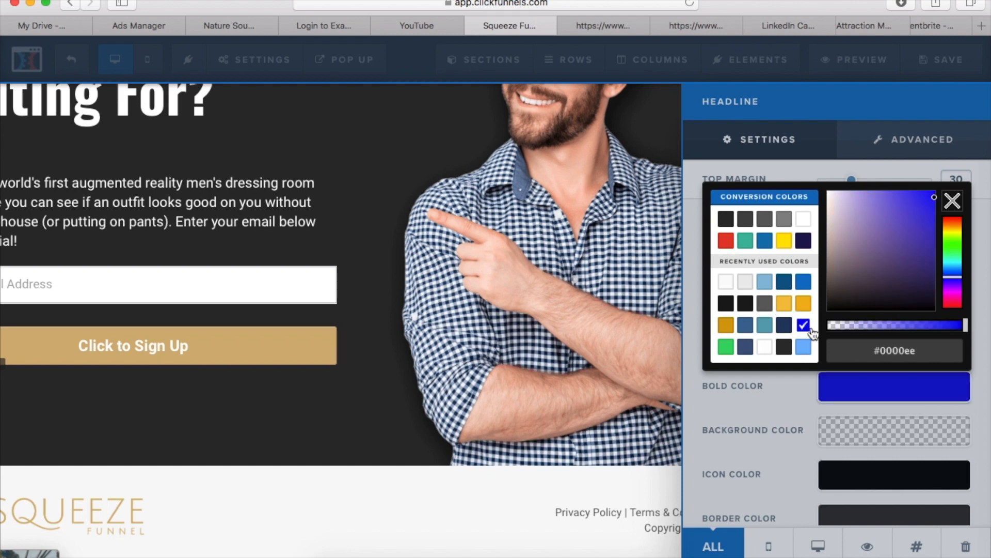
pyautogui.click(226, 423)
# Test the headline's colors with plain sample text and bold sample text "dZCJXb;dsb", and clear the headline text
pyautogui.click(209, 396)
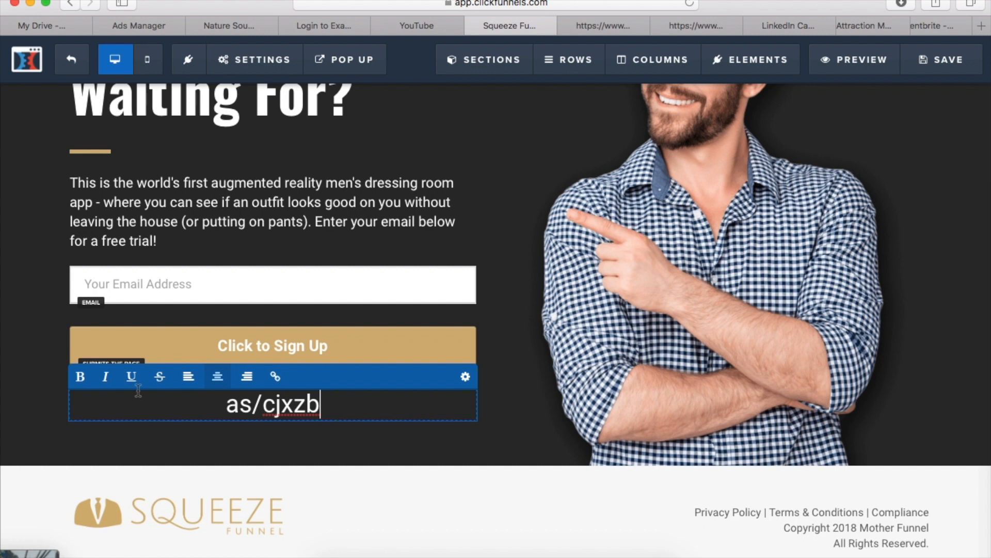
pyautogui.click(85, 380)
pyautogui.write('dZCJXb;dsb')
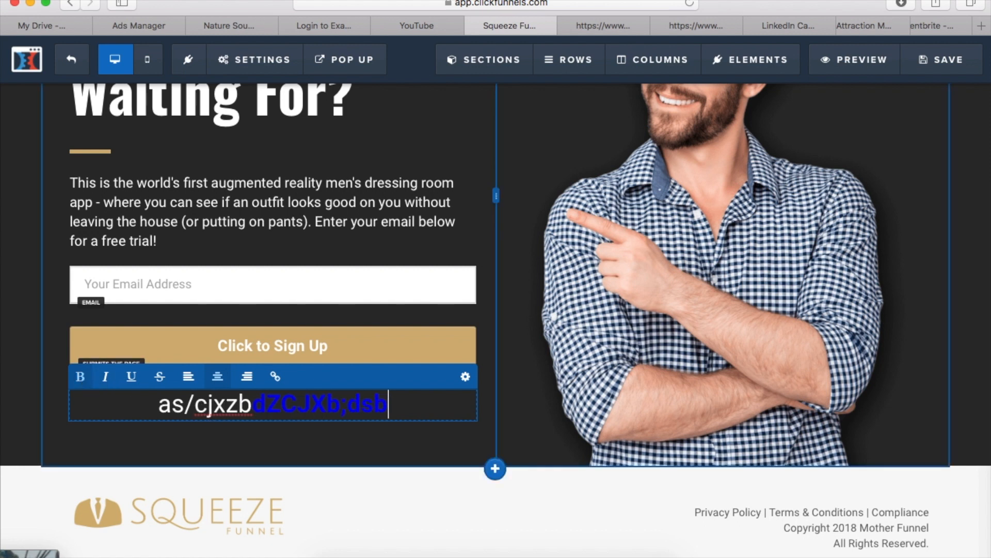
pyautogui.press('BackSpace')
pyautogui.press('BackSpace')
pyautogui.press('BackSpace')
pyautogui.press('BackSpace')
pyautogui.press('BackSpace')
pyautogui.press('BackSpace')
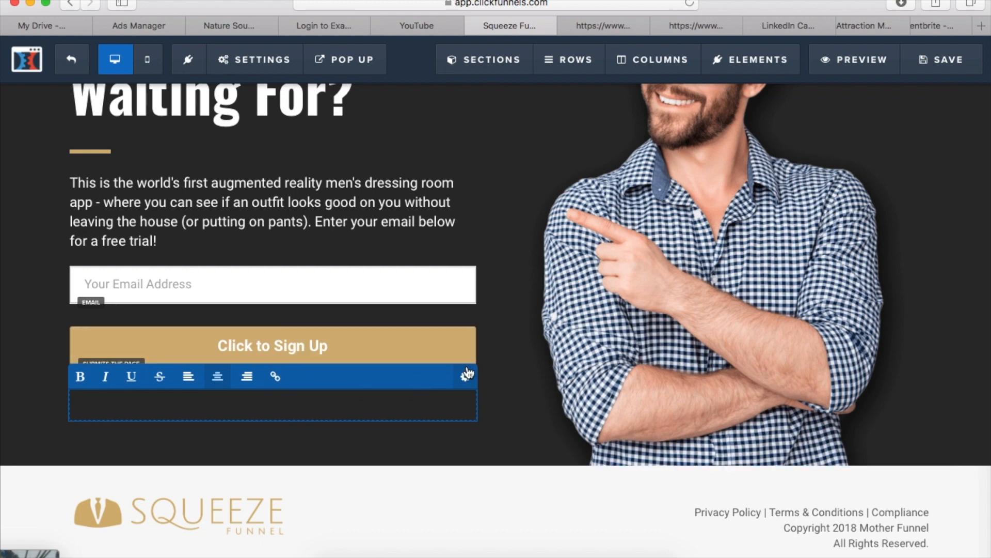
pyautogui.click(630, 300)
# Browse the text, media and form elements and add a button below the Take The Style Quiz paragraph
pyautogui.scroll(5, 764, 164)
pyautogui.scroll(2, 765, 163)
pyautogui.click(744, 62)
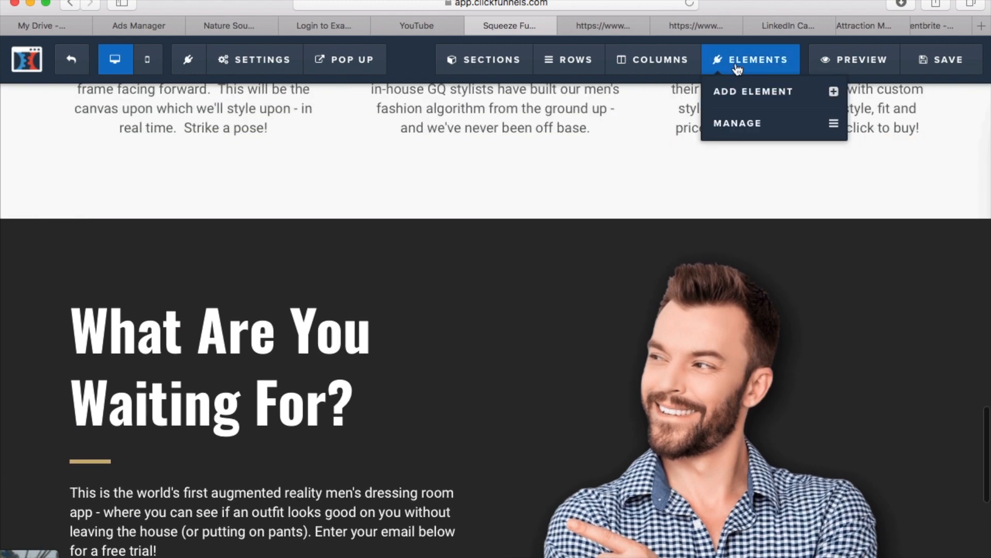
pyautogui.click(751, 104)
pyautogui.scroll(-3, 760, 395)
pyautogui.scroll(3, 819, 100)
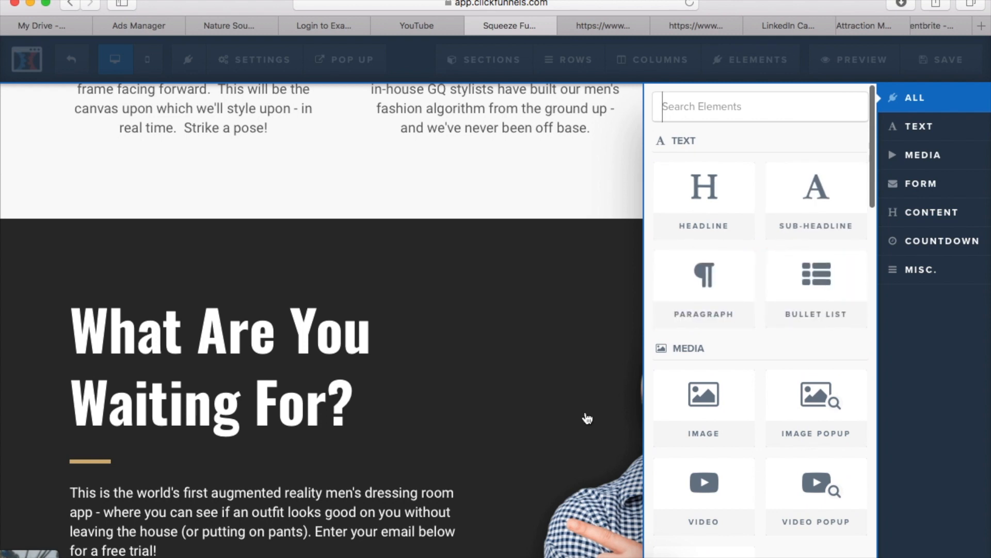
pyautogui.scroll(-5, 718, 467)
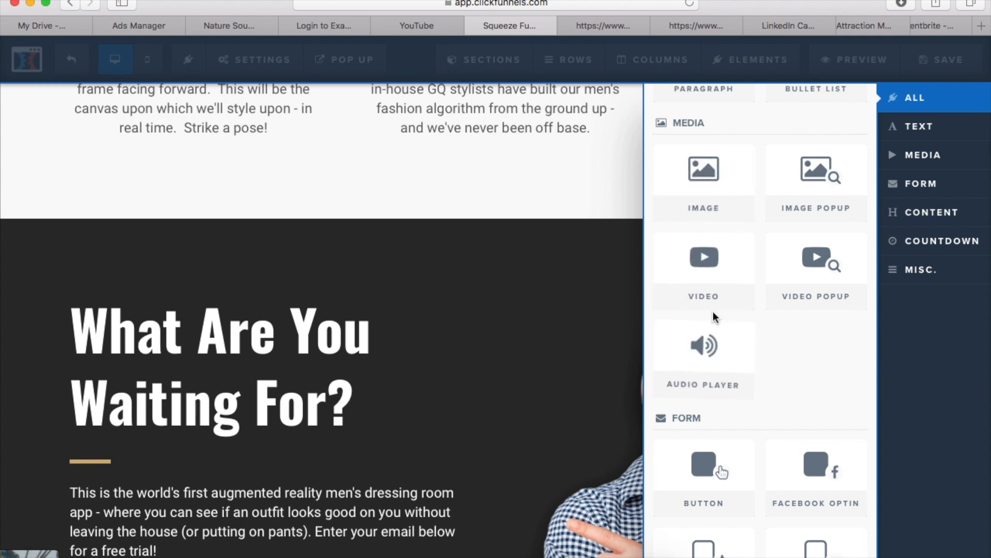
pyautogui.scroll(-3, 718, 312)
pyautogui.scroll(-1, 719, 304)
pyautogui.scroll(3, 723, 310)
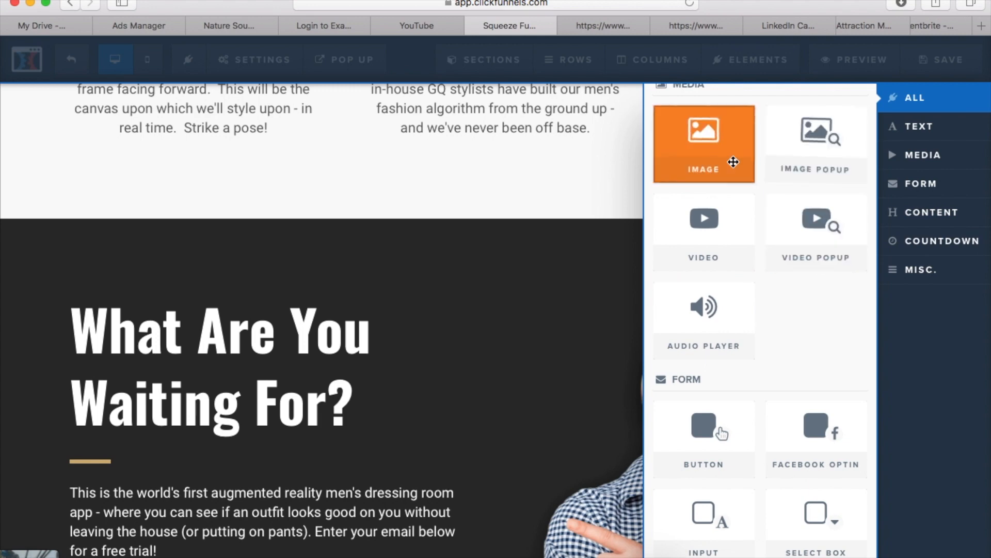
pyautogui.scroll(-3, 728, 310)
pyautogui.scroll(-2, 726, 333)
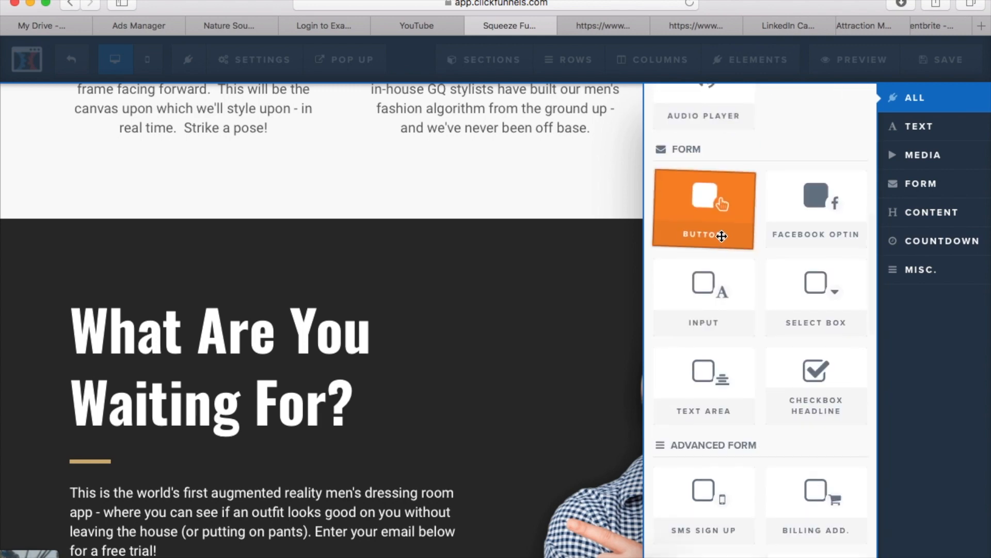
pyautogui.moveTo(712, 206); pyautogui.dragTo(510, 361)
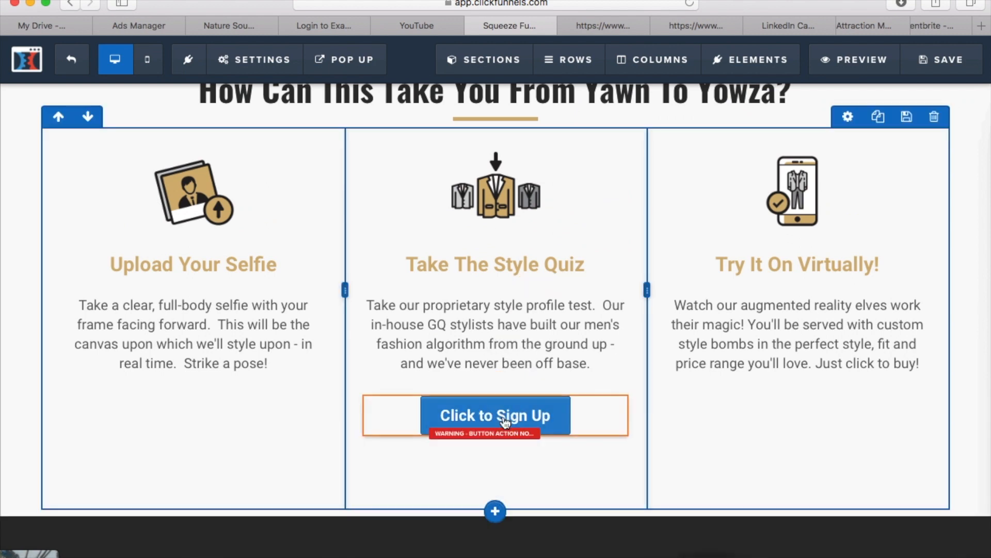
# Try the submit form action on the added button, and set its action to Go To Next Step In Funnel
pyautogui.click(544, 418)
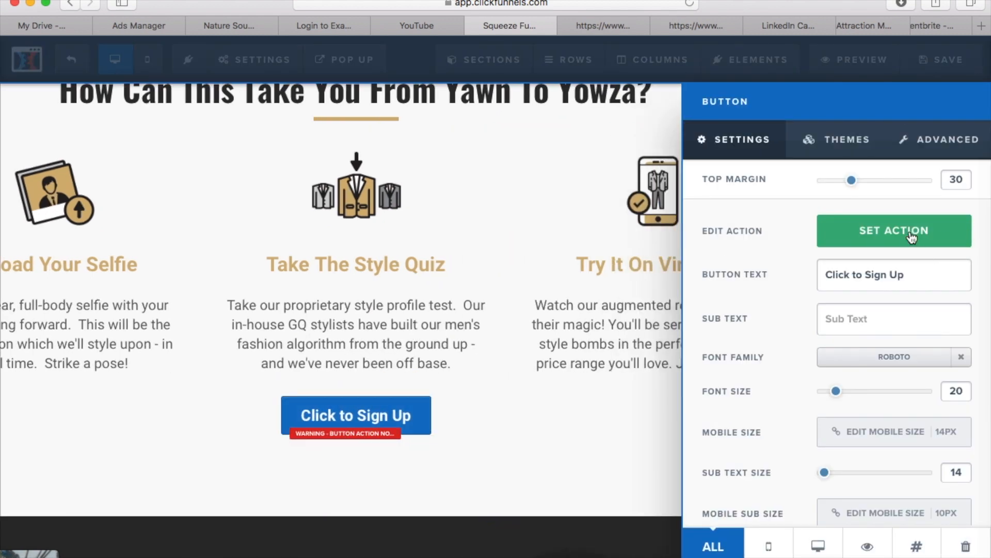
pyautogui.click(912, 237)
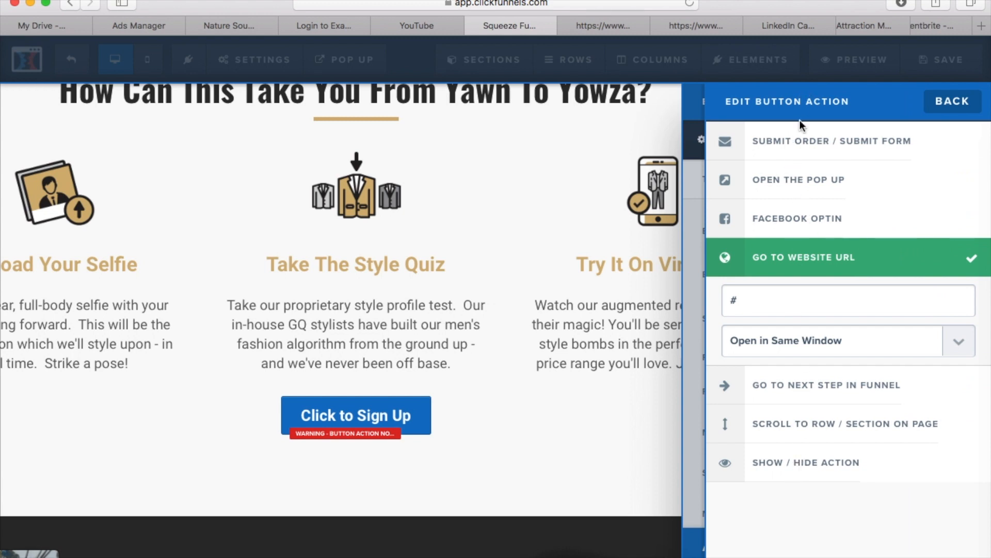
pyautogui.click(818, 222)
pyautogui.click(816, 175)
pyautogui.click(822, 148)
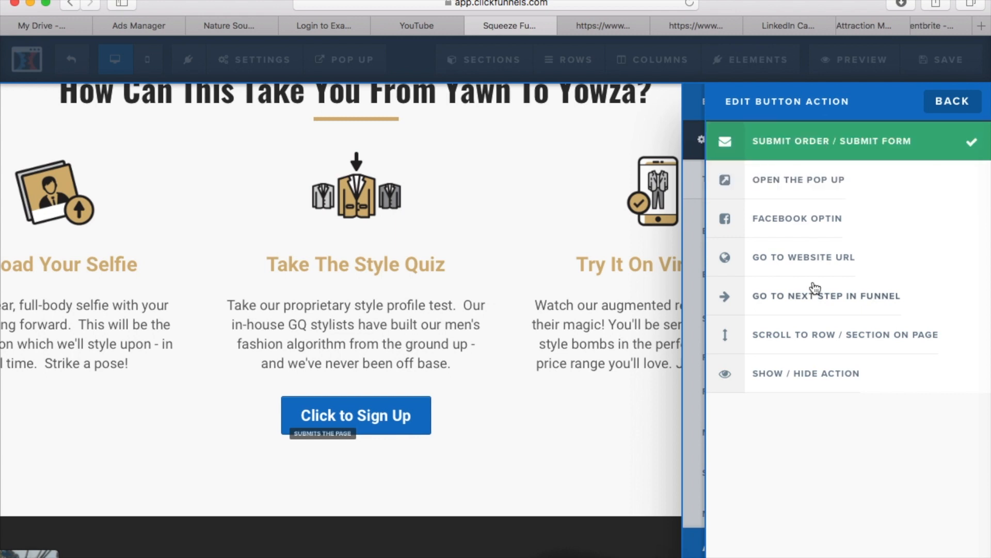
pyautogui.click(823, 294)
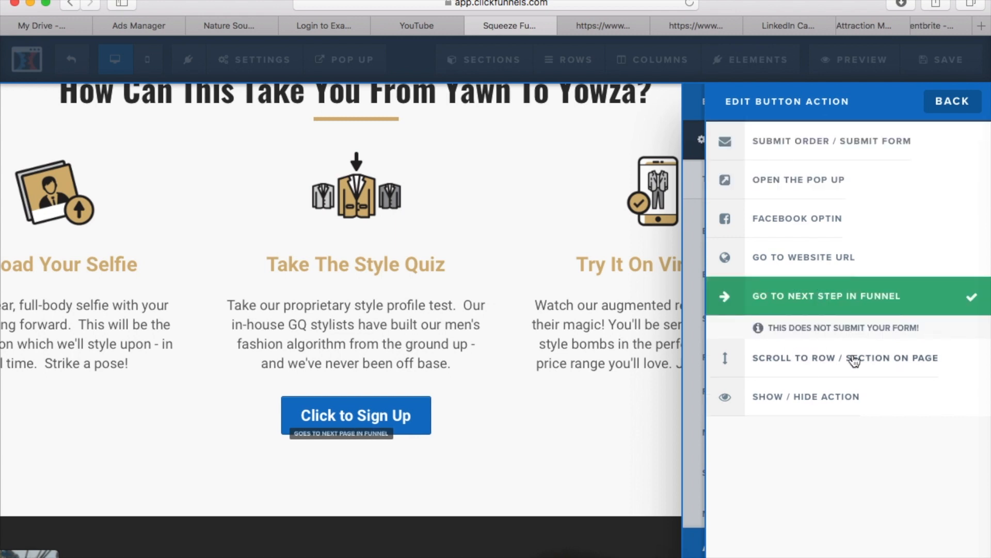
pyautogui.click(676, 409)
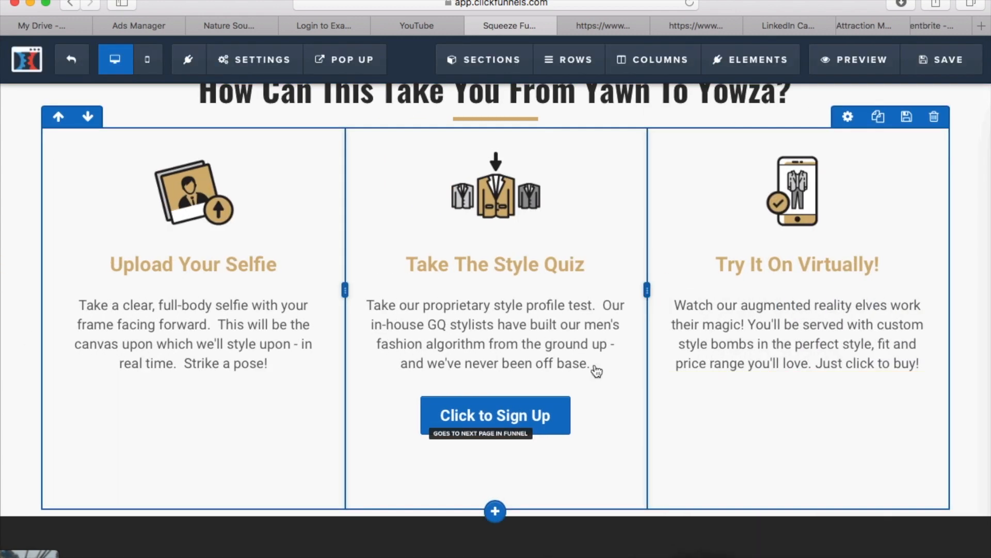
# Change the added button's text to "HELLO! Click here"
pyautogui.click(549, 398)
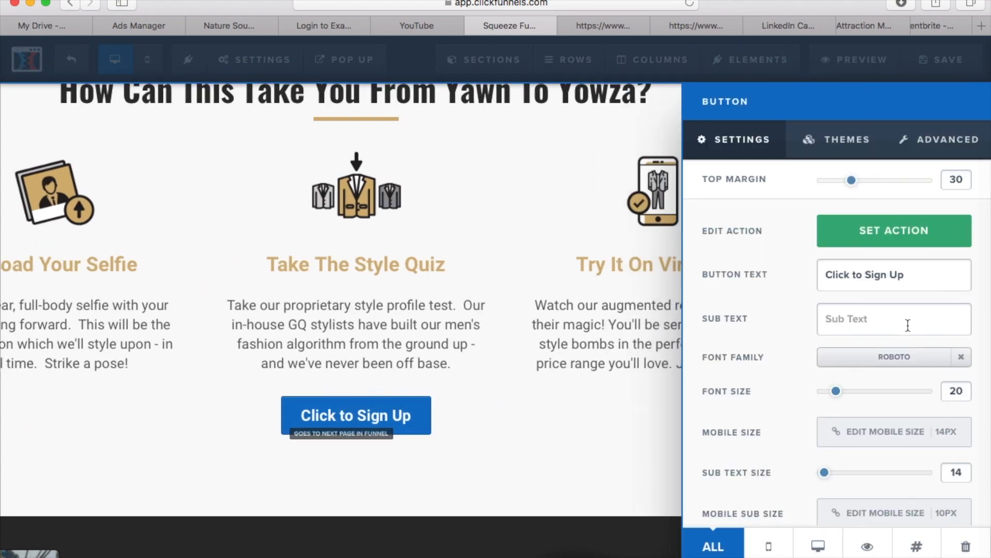
pyautogui.scroll(-3, 907, 325)
pyautogui.scroll(2, 907, 253)
pyautogui.tripleClick(909, 230)
pyautogui.write('qaDOCUBLDS')
pyautogui.press('BackSpace')
pyautogui.press('BackSpace')
pyautogui.press('BackSpace')
pyautogui.press('BackSpace')
pyautogui.press('BackSpace')
pyautogui.press('BackSpace')
pyautogui.press('BackSpace')
pyautogui.press('BackSpace')
pyautogui.press('BackSpace')
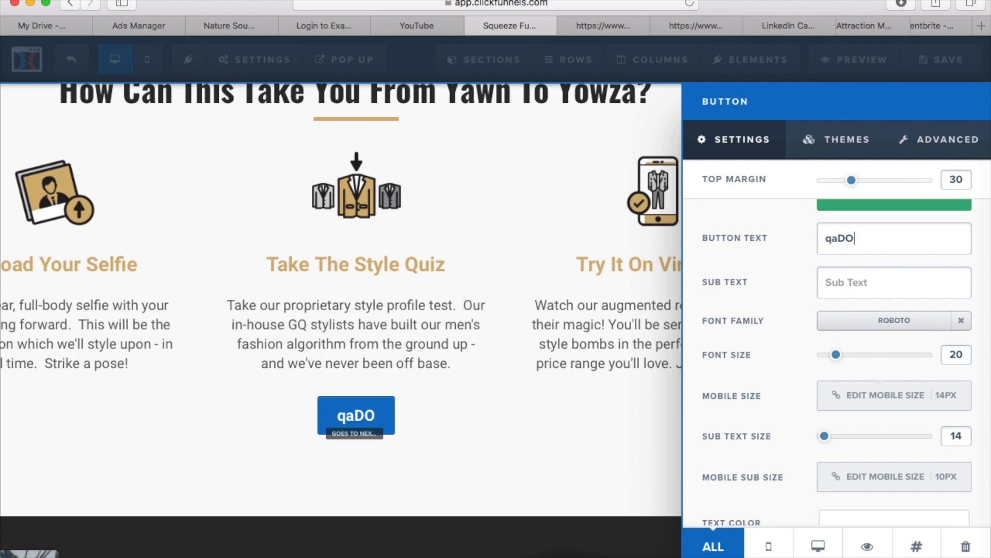
pyautogui.write('HELLO!')
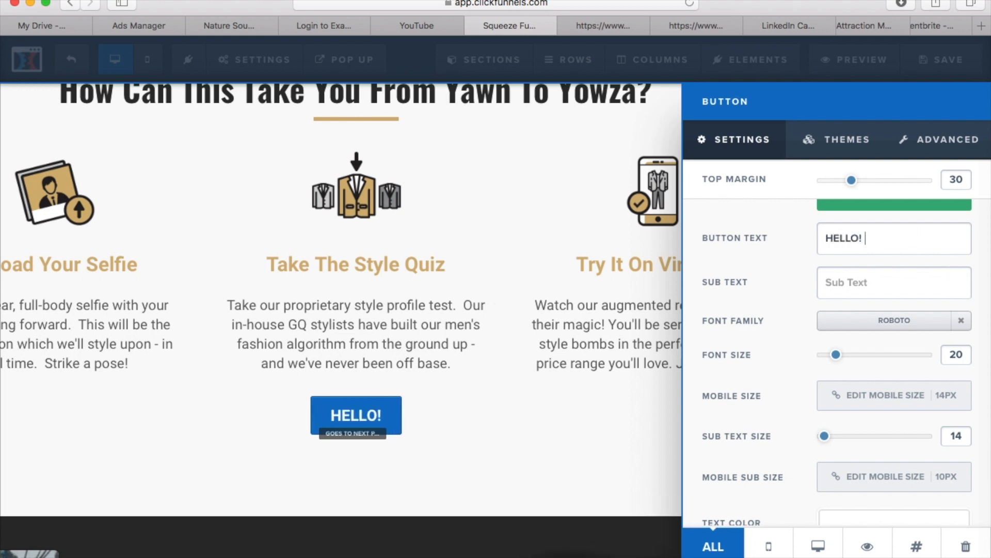
pyautogui.write(' Click here')
# Set the button's font size to 22 and its text color to golden yellow #f1b61b
pyautogui.scroll(-3, 938, 337)
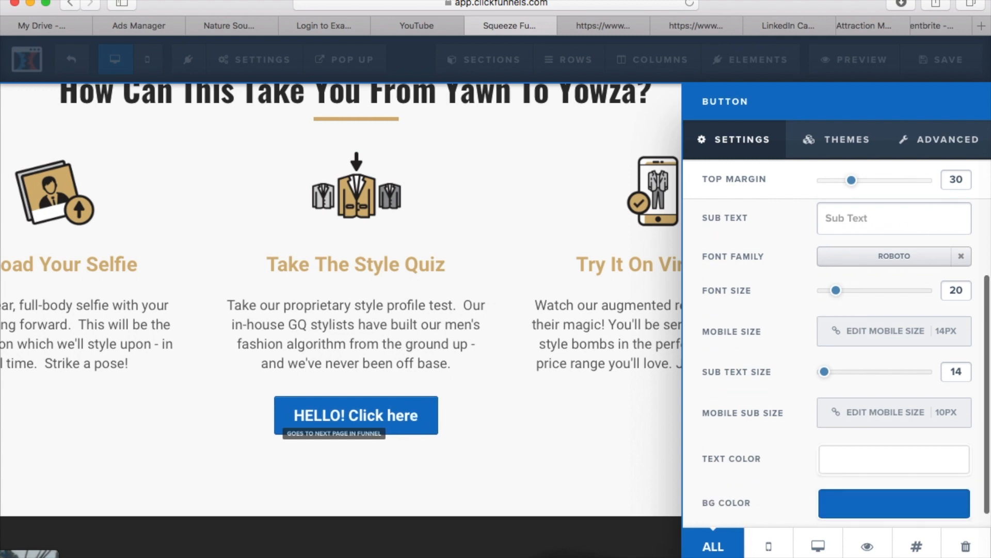
pyautogui.moveTo(839, 282)
pyautogui.mouseDown()
pyautogui.moveTo(974, 306)
pyautogui.moveTo(825, 290)
pyautogui.moveTo(852, 281)
pyautogui.moveTo(841, 283)
pyautogui.mouseUp()
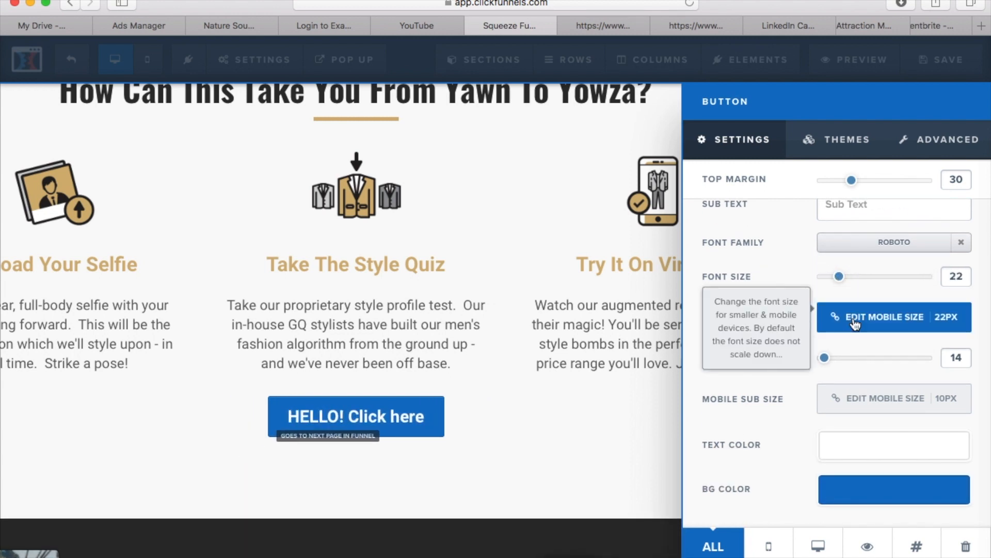
pyautogui.click(849, 447)
pyautogui.click(804, 362)
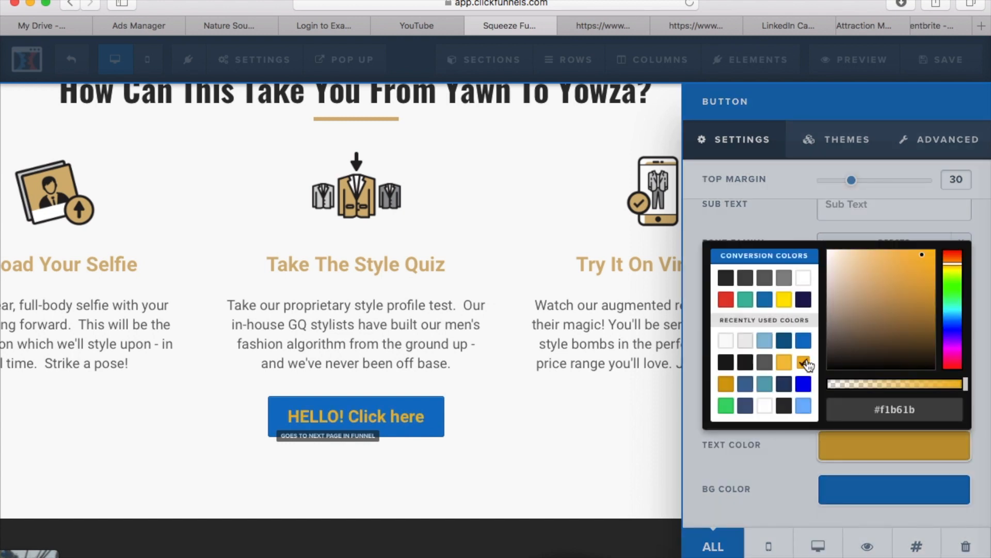
# Set the button's background color to white
pyautogui.click(846, 490)
pyautogui.click(846, 490)
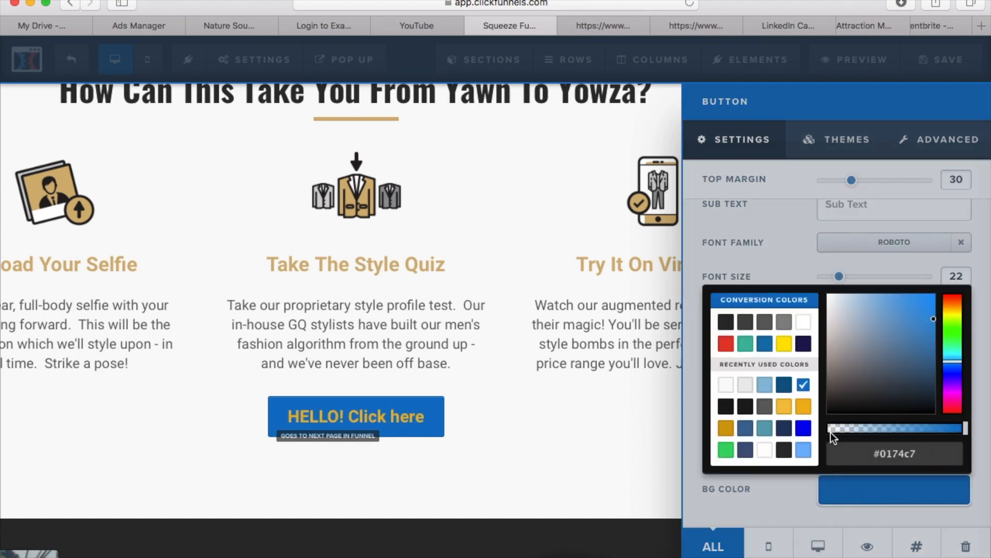
pyautogui.click(804, 323)
pyautogui.click(831, 287)
pyautogui.scroll(3, 885, 207)
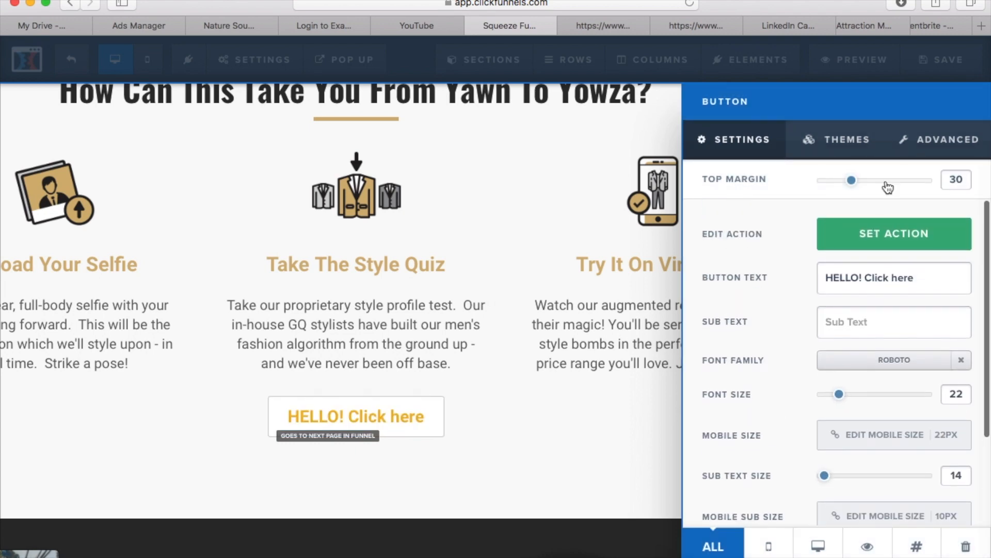
# Apply the Blue Button theme to the "HELLO! Click here" button
pyautogui.click(847, 141)
pyautogui.click(851, 266)
pyautogui.click(851, 353)
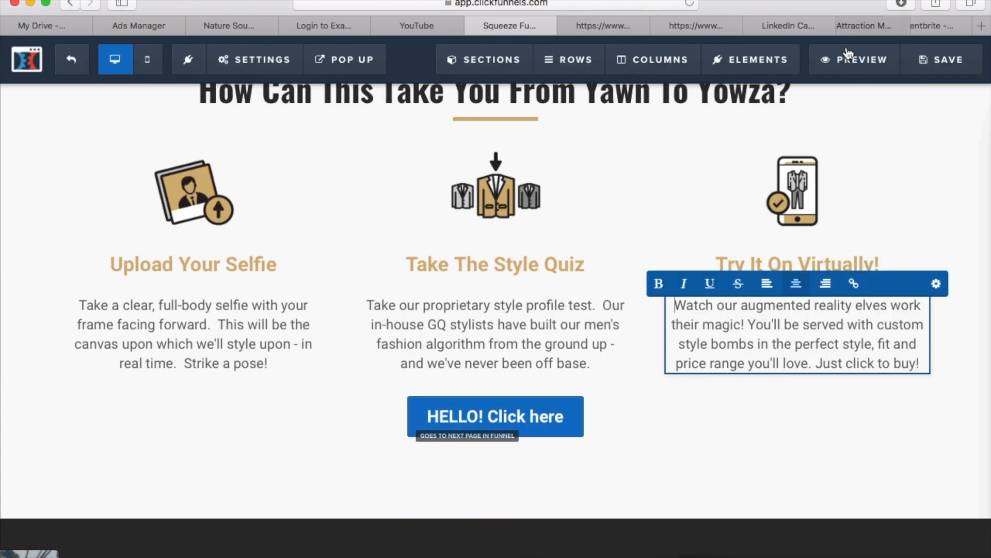
# Apply the Light Green Button theme to the "HELLO! Click here" button
pyautogui.click(555, 417)
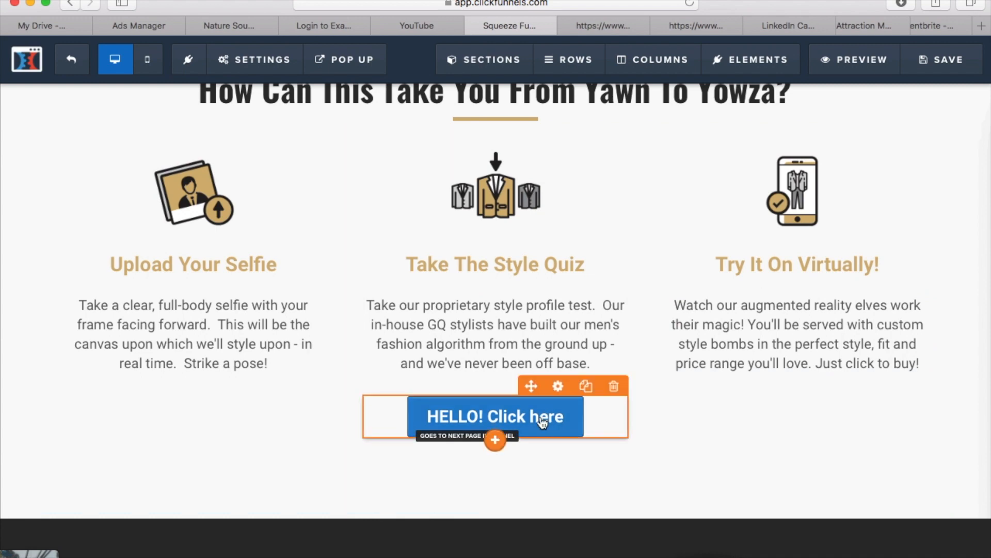
pyautogui.click(563, 403)
pyautogui.click(837, 139)
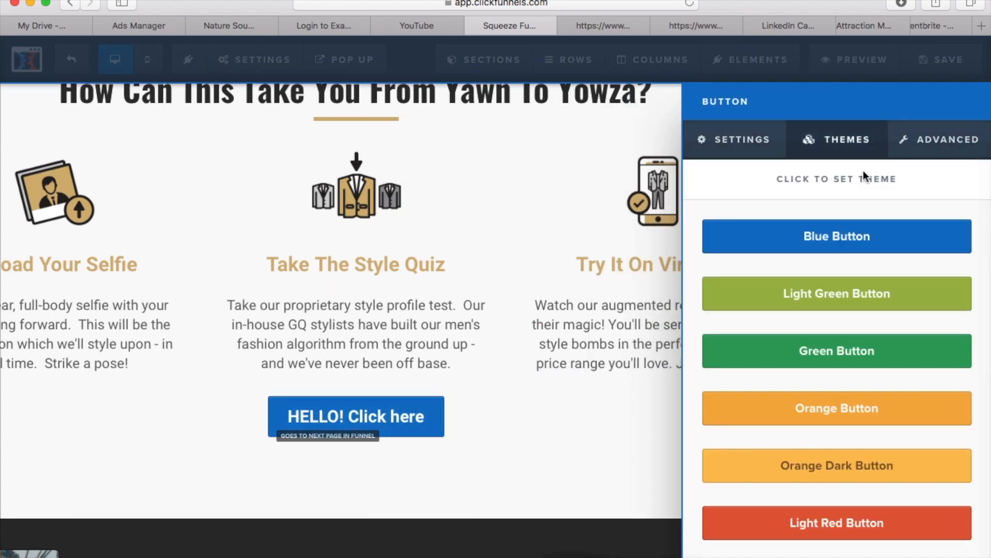
pyautogui.scroll(-5, 836, 353)
pyautogui.click(836, 331)
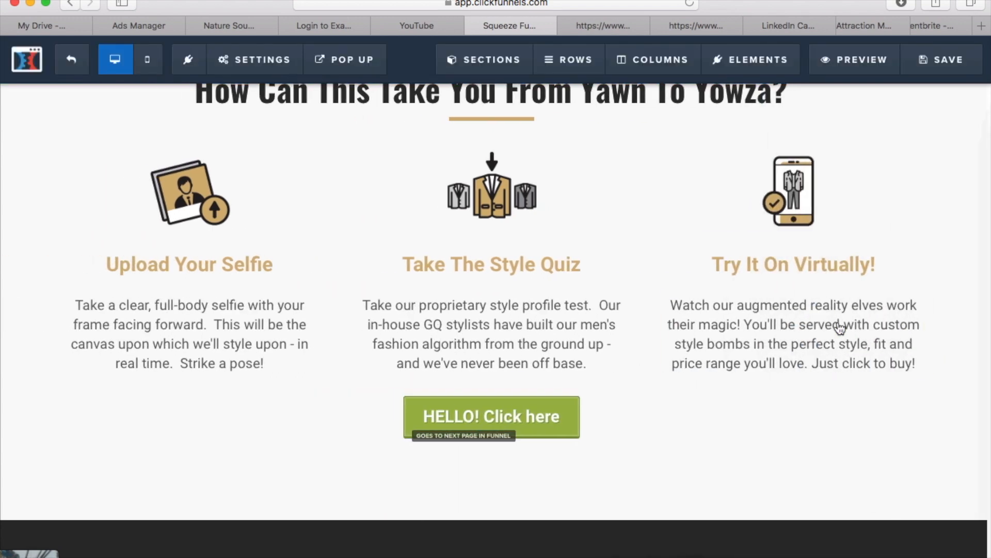
# Set the "HELLO! Click here" button's width to Fill Width
pyautogui.click(558, 389)
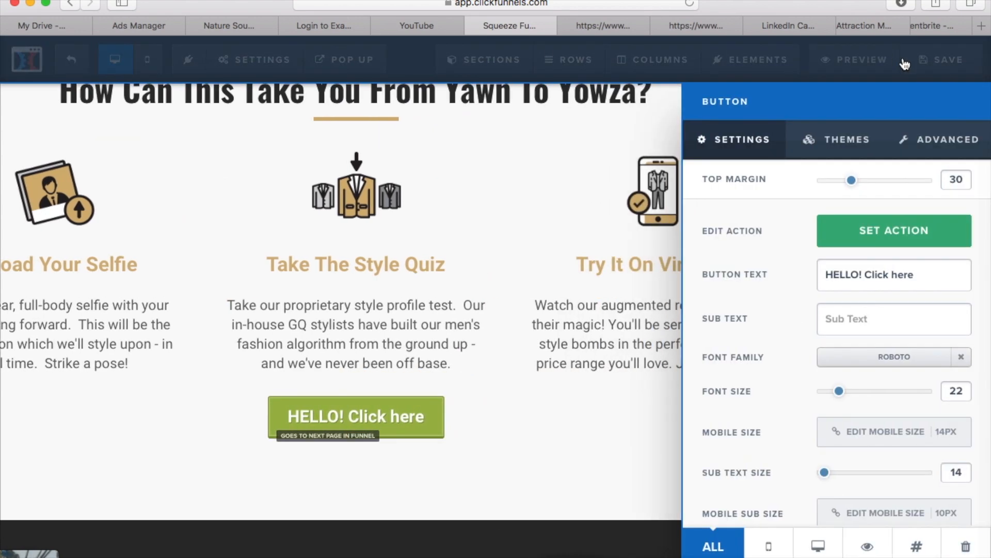
pyautogui.click(951, 151)
pyautogui.scroll(-2, 899, 258)
pyautogui.scroll(2, 900, 258)
pyautogui.click(912, 234)
pyautogui.click(903, 244)
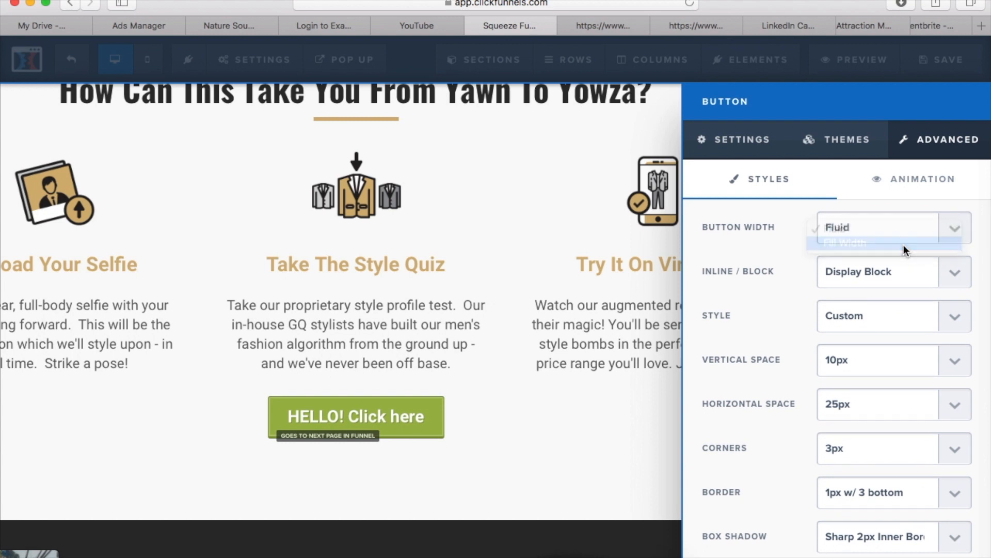
# Check the button's Inline / Block and Style options, keeping Display Block and Custom
pyautogui.click(948, 274)
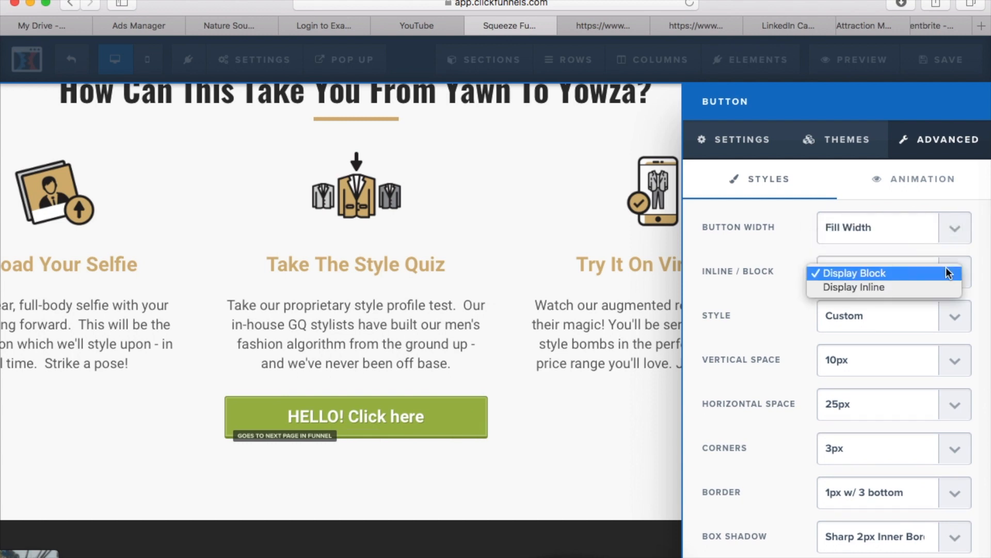
pyautogui.click(948, 273)
pyautogui.scroll(-3, 949, 274)
pyautogui.click(929, 244)
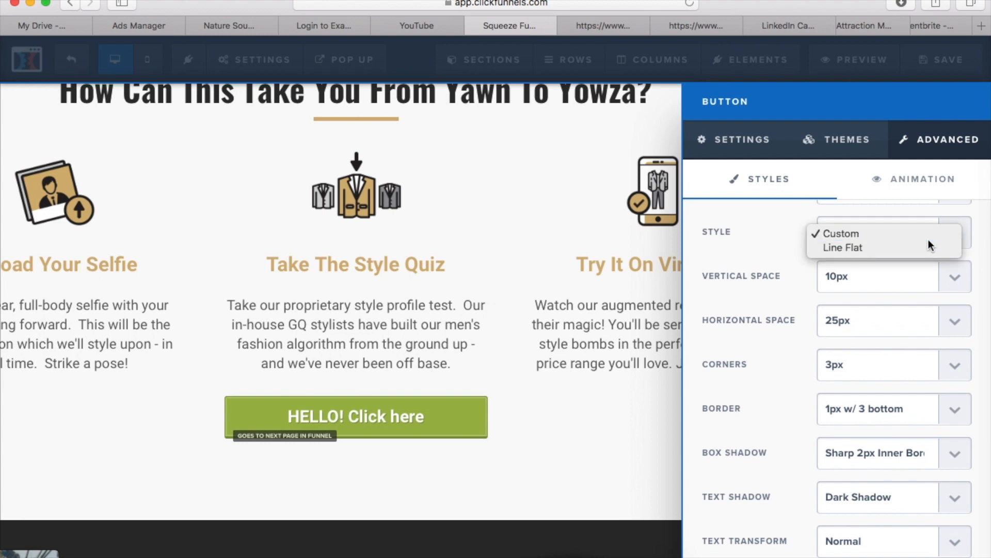
pyautogui.click(928, 241)
pyautogui.scroll(-5, 928, 243)
pyautogui.scroll(-2, 929, 240)
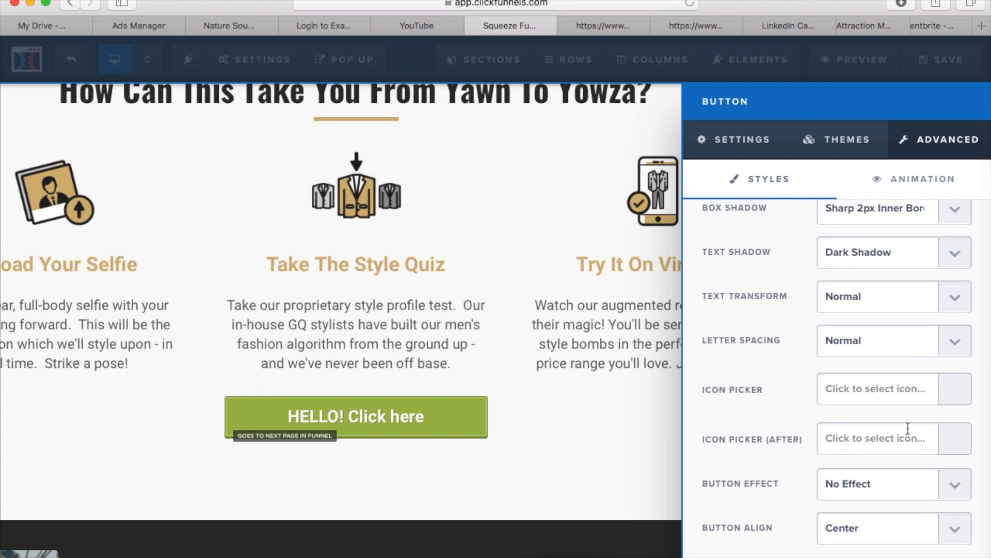
# Add the justified-lines icon after the button's text
pyautogui.click(941, 436)
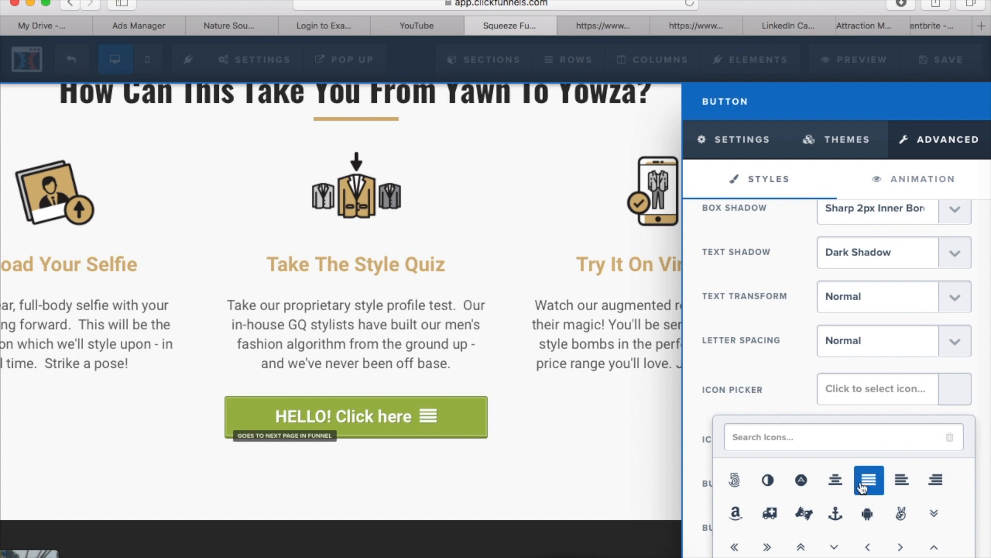
pyautogui.scroll(-3, 918, 305)
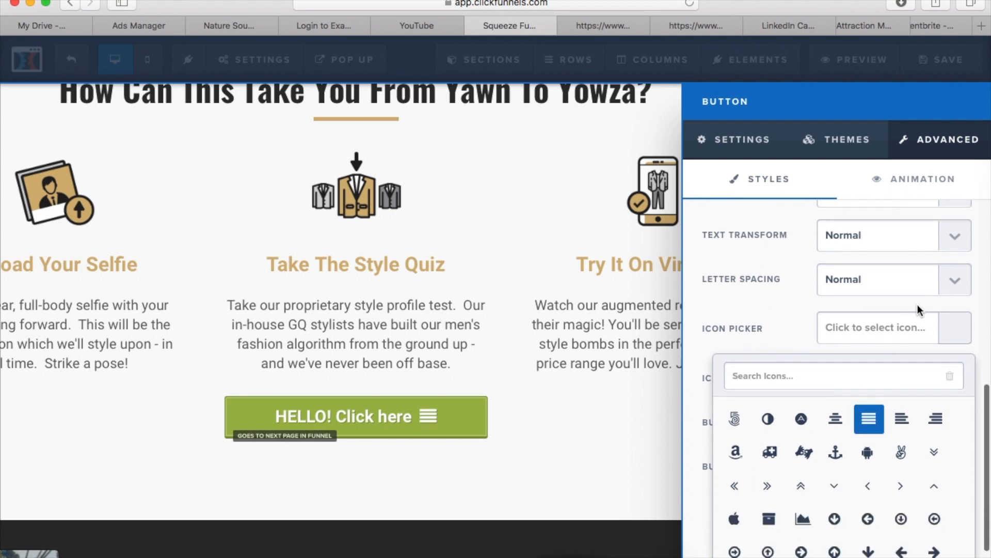
pyautogui.click(932, 325)
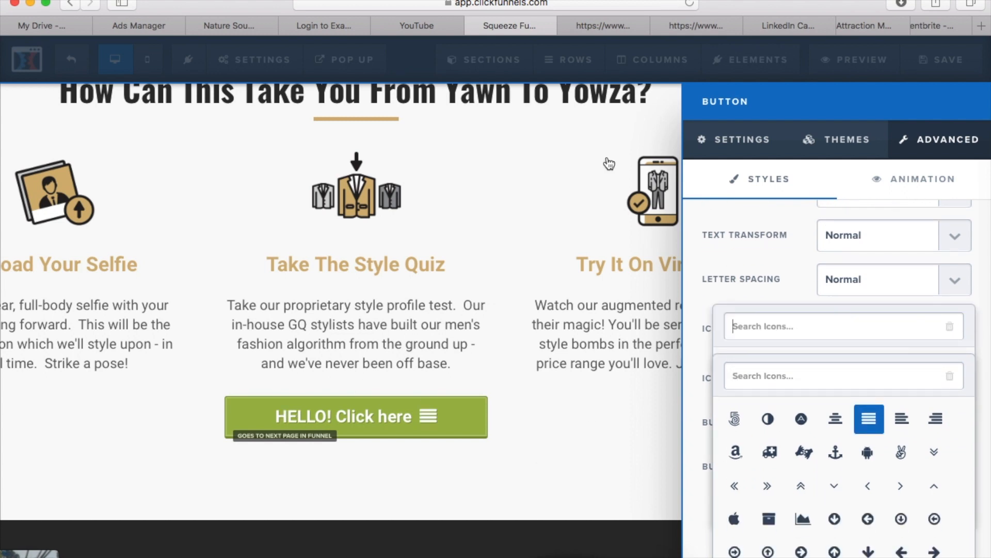
pyautogui.click(733, 151)
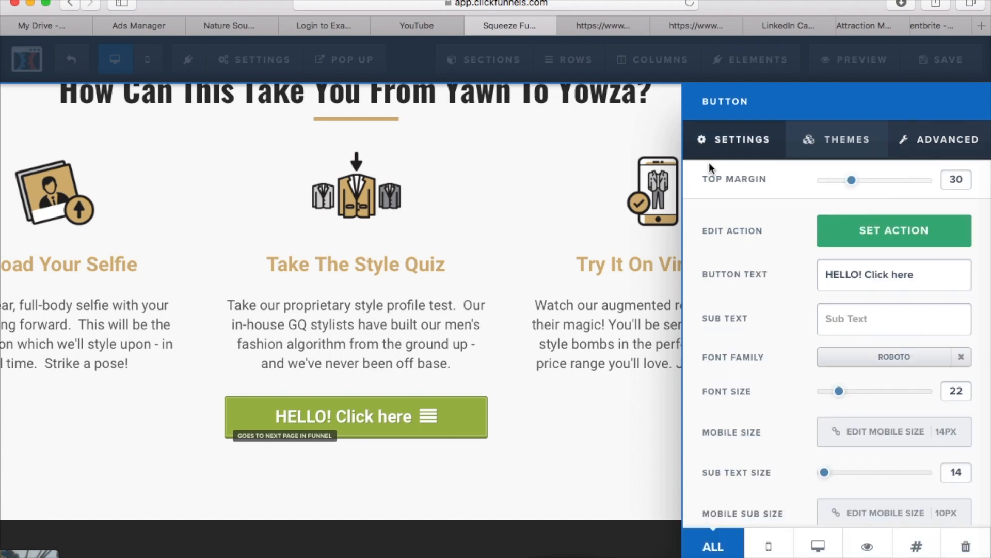
pyautogui.scroll(-5, 866, 462)
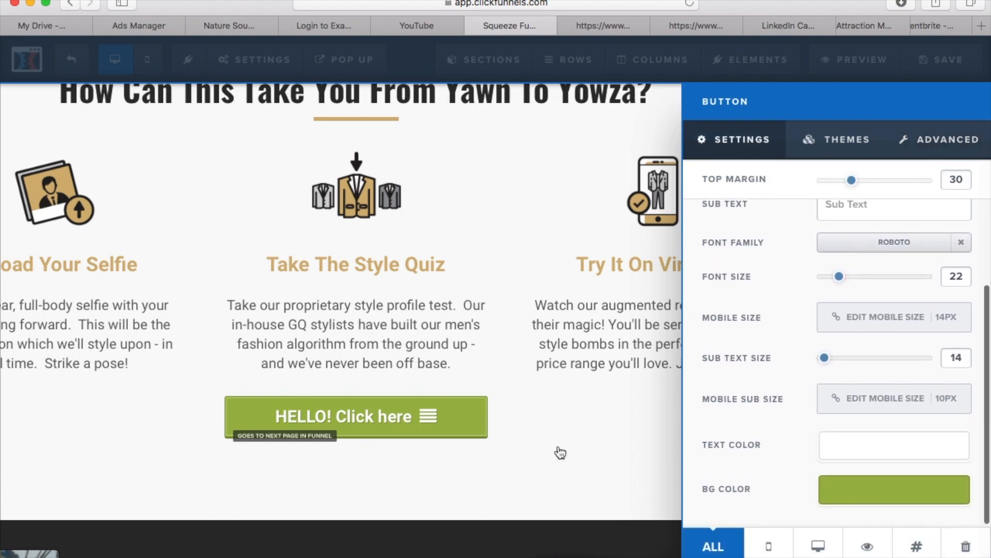
pyautogui.click(571, 435)
# Add a date countdown element and place it above the "HELLO! Click here" button in the Take The Style Quiz column
pyautogui.scroll(-10, 571, 437)
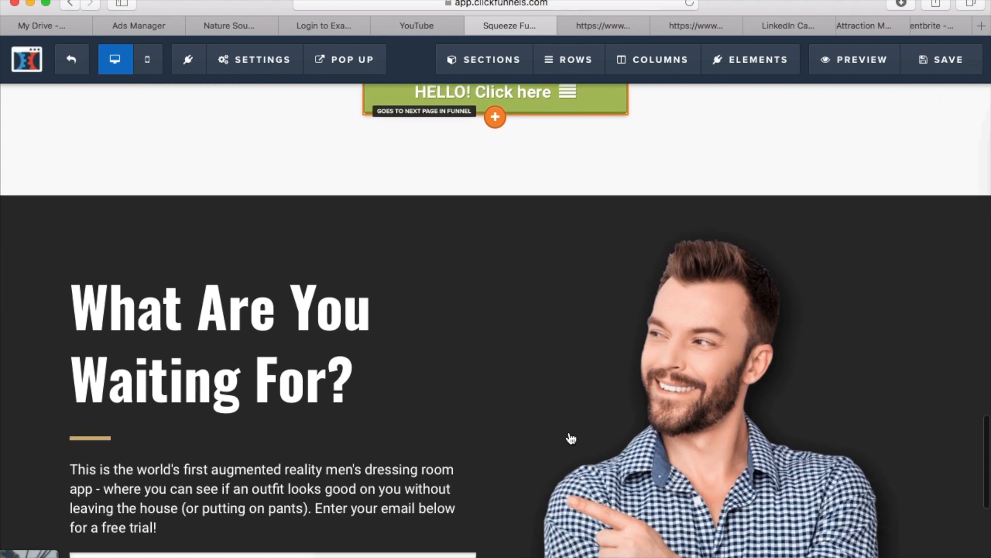
pyautogui.scroll(4, 571, 439)
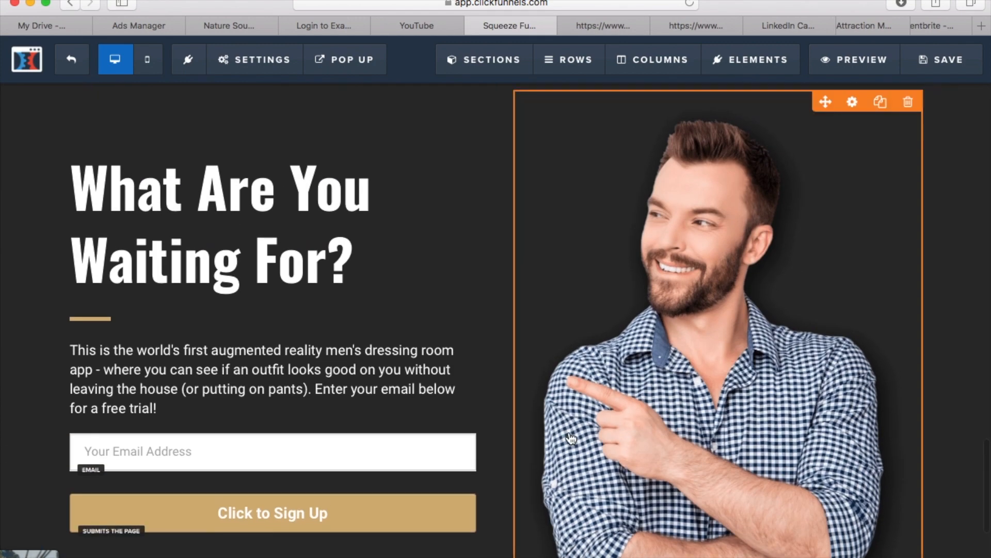
pyautogui.moveTo(745, 62)
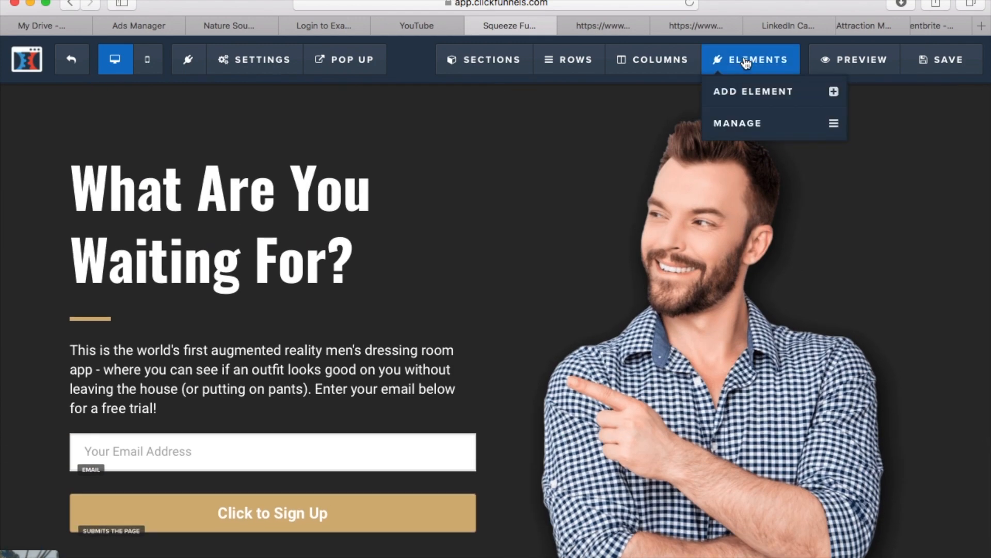
pyautogui.click(754, 97)
pyautogui.scroll(-15, 758, 341)
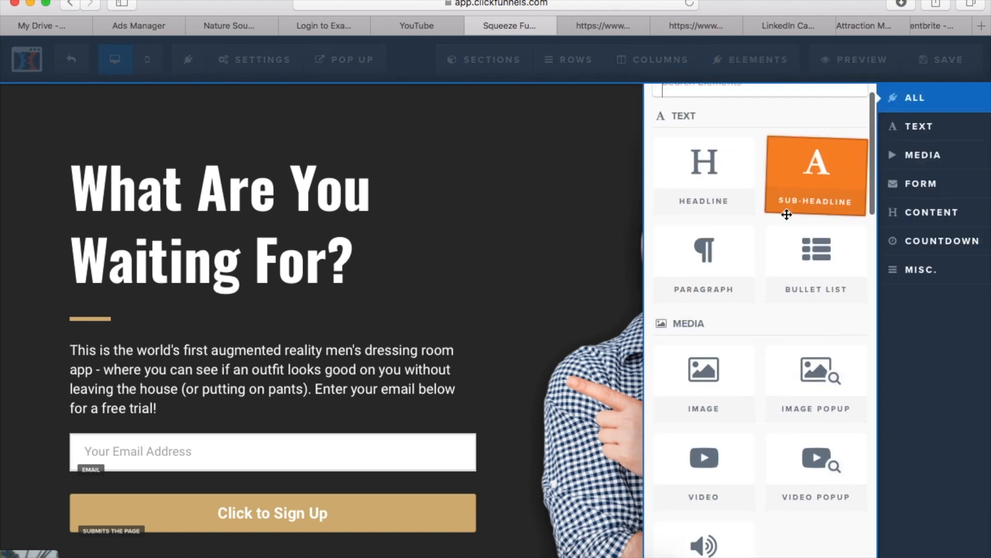
pyautogui.scroll(3, 758, 346)
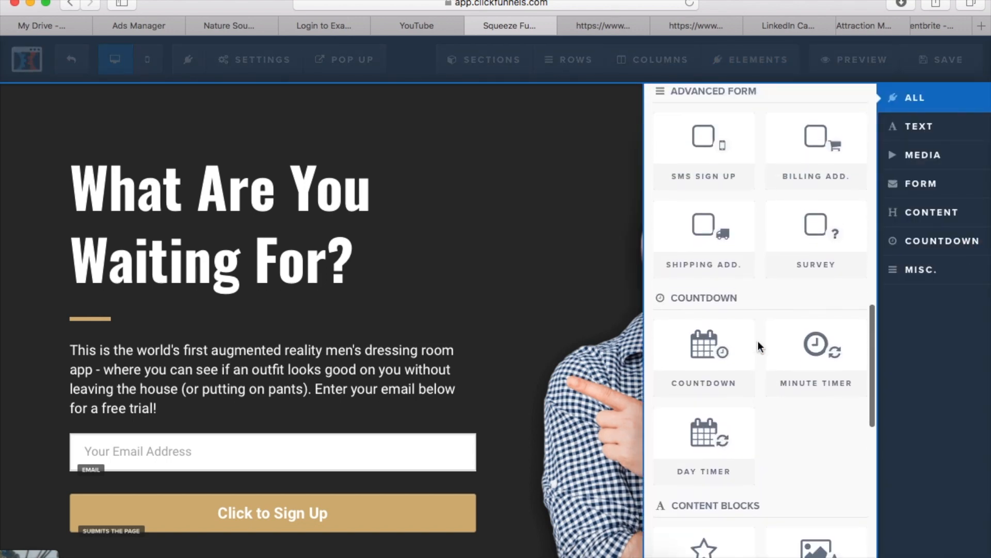
pyautogui.scroll(-2, 710, 382)
pyautogui.moveTo(714, 284); pyautogui.dragTo(274, 445)
pyautogui.scroll(-5, 273, 443)
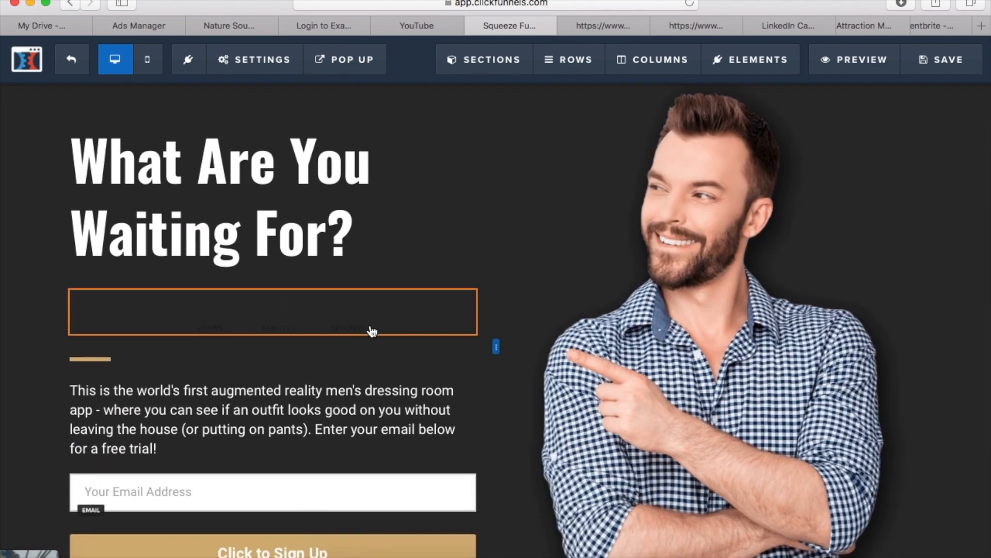
pyautogui.moveTo(345, 326); pyautogui.dragTo(513, 274)
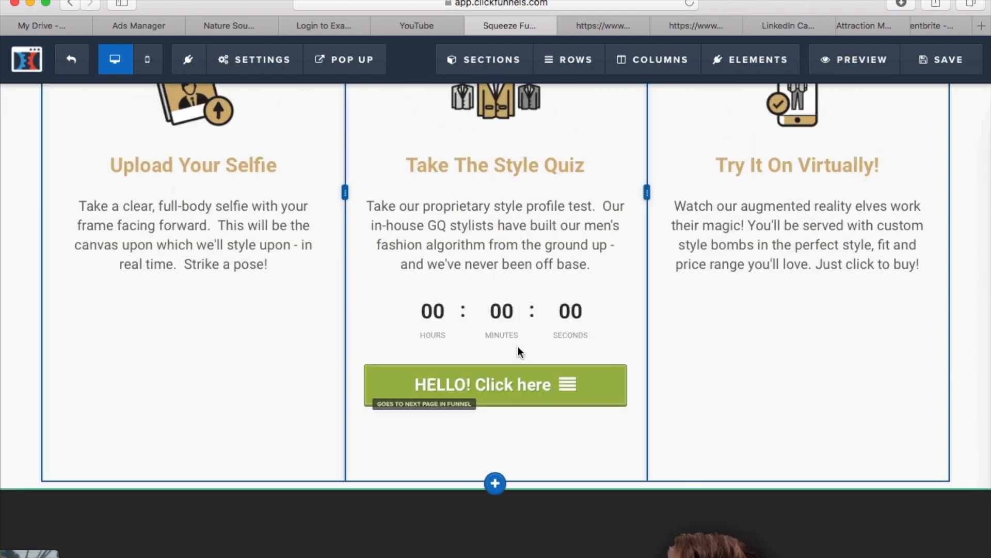
pyautogui.scroll(3, 517, 331)
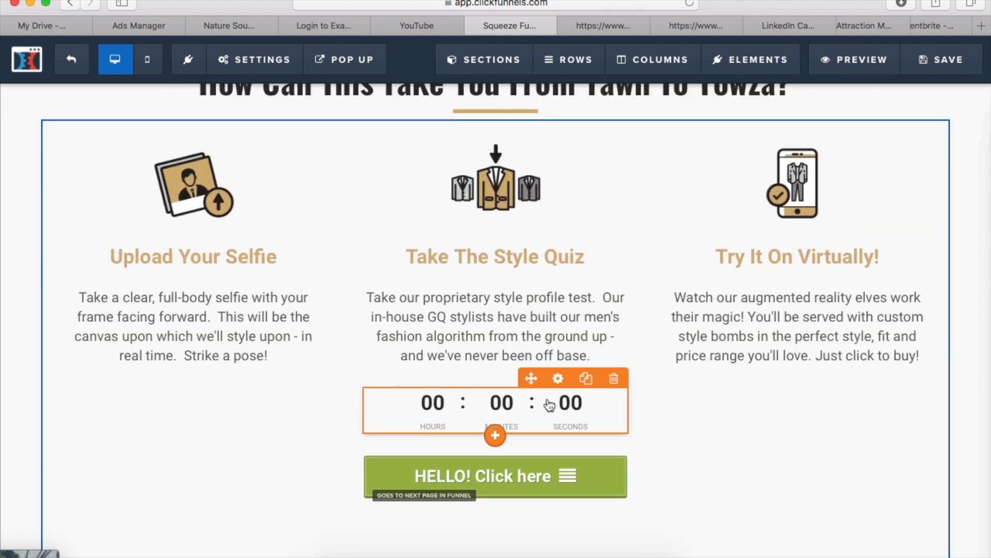
# Set the countdown's end time to 6 AM
pyautogui.click(558, 378)
pyautogui.click(900, 288)
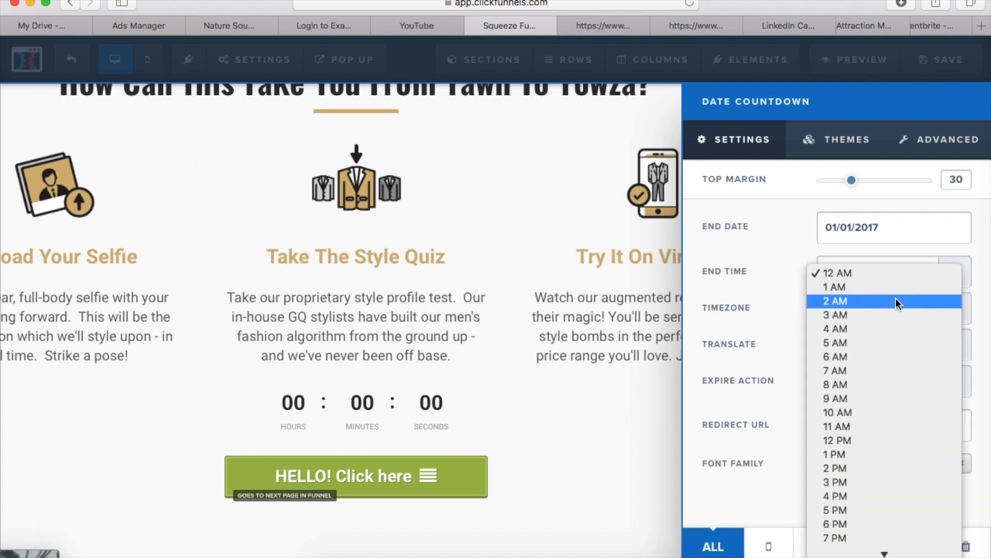
pyautogui.click(885, 351)
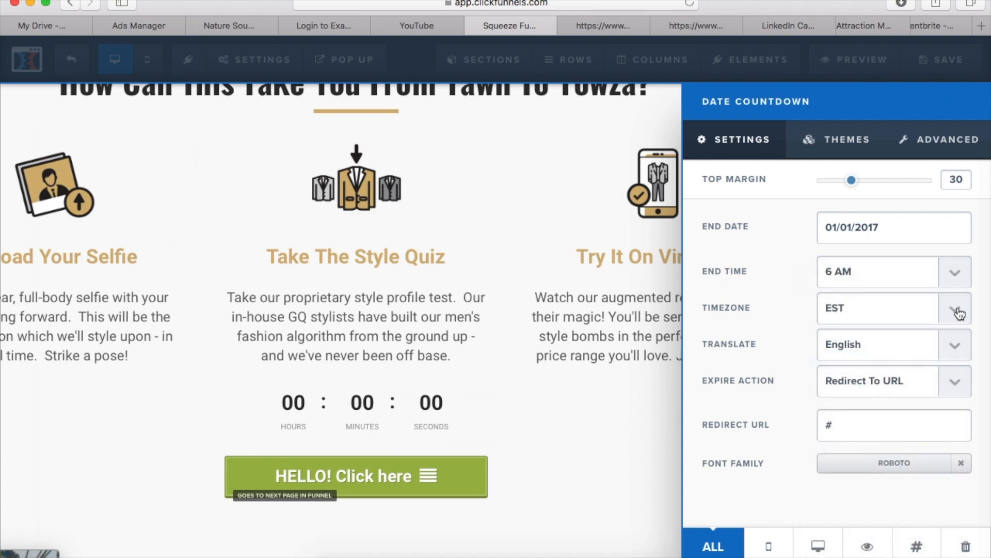
# Try the plain red digits theme on the countdown, and apply the theme with white outlined circles
pyautogui.click(836, 139)
pyautogui.click(852, 432)
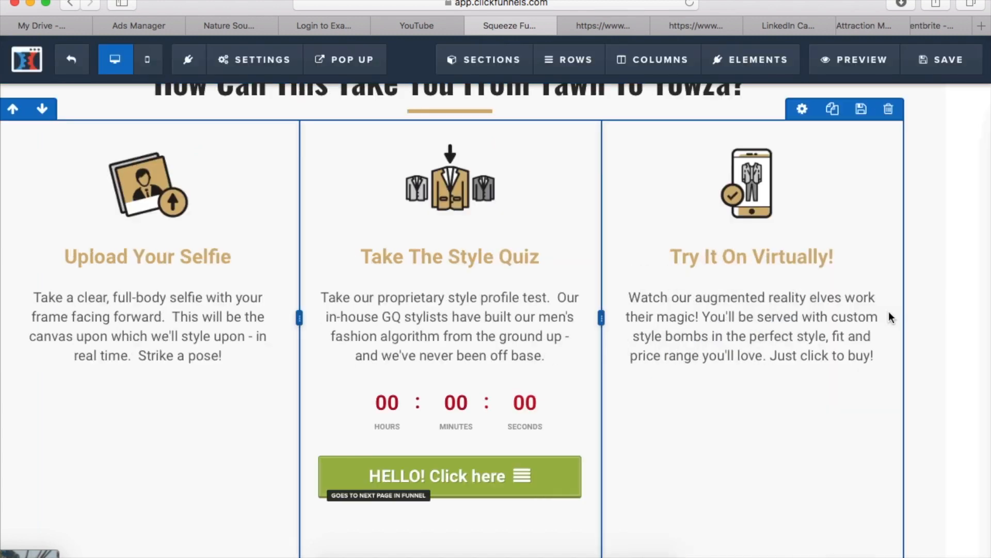
pyautogui.click(558, 378)
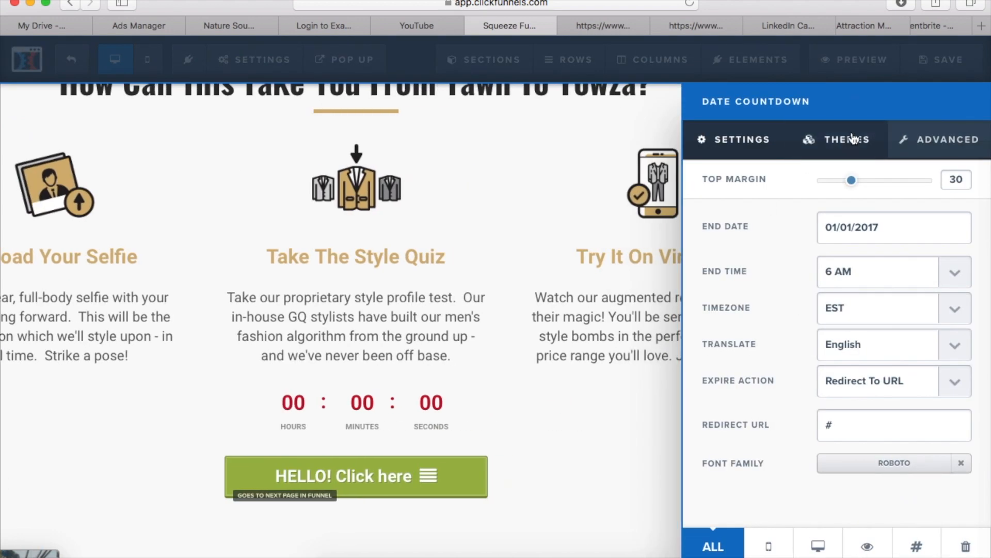
pyautogui.click(853, 139)
pyautogui.scroll(-10, 847, 274)
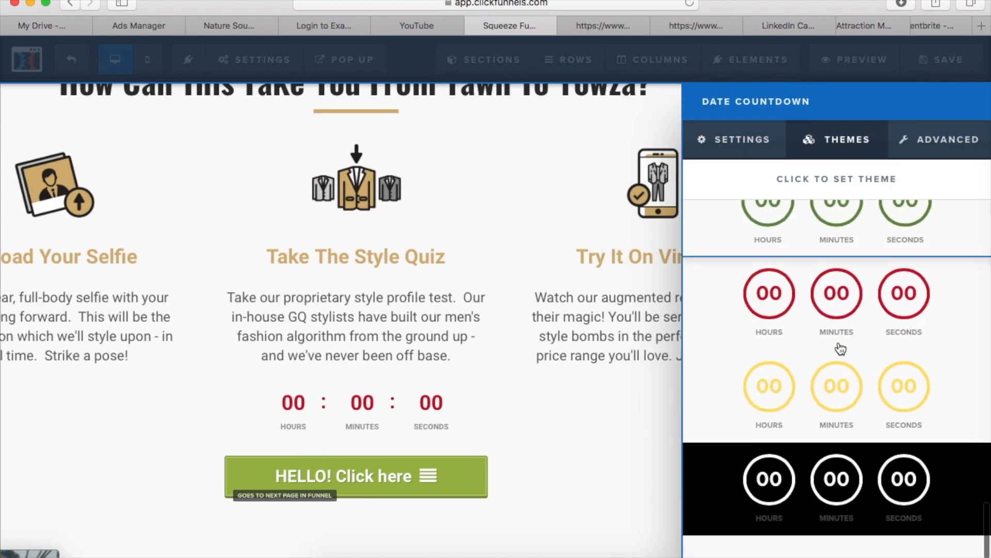
pyautogui.click(832, 470)
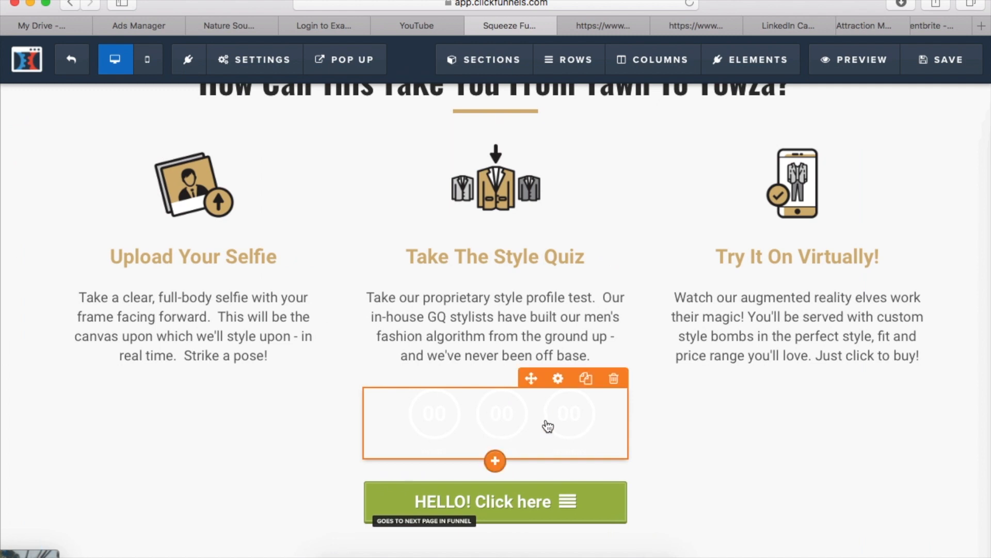
# Review the countdown's advanced styles, available themes and general settings
pyautogui.click(548, 426)
pyautogui.click(940, 140)
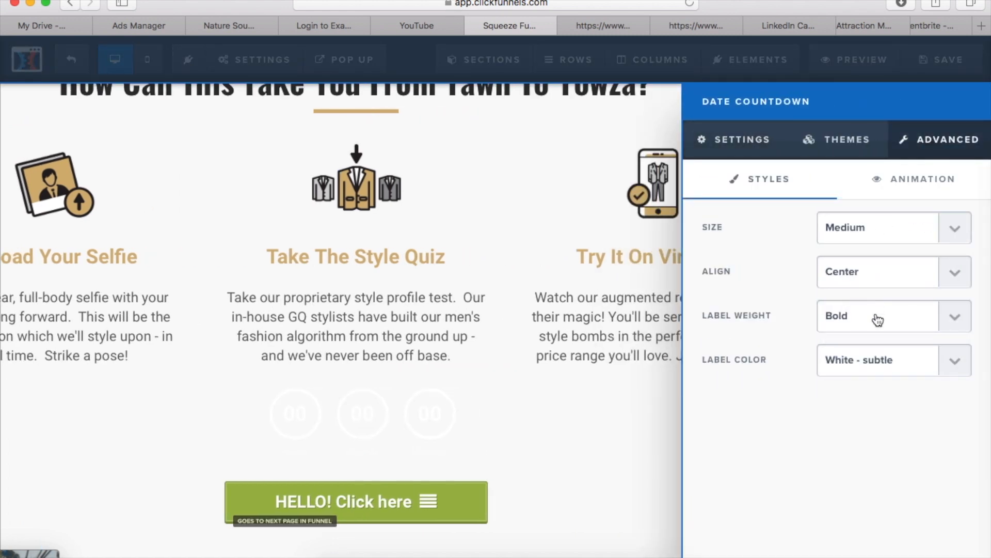
pyautogui.click(838, 139)
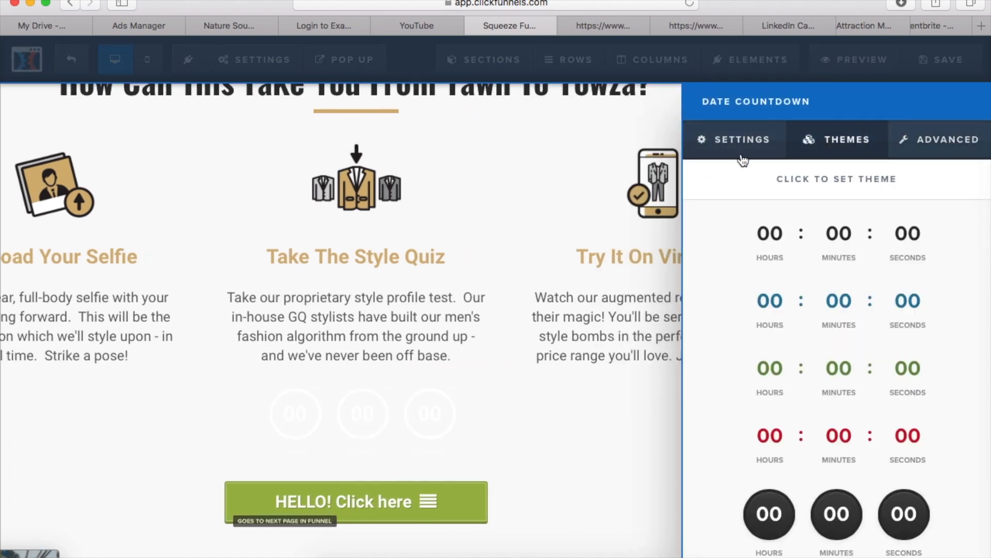
pyautogui.click(735, 154)
pyautogui.click(405, 430)
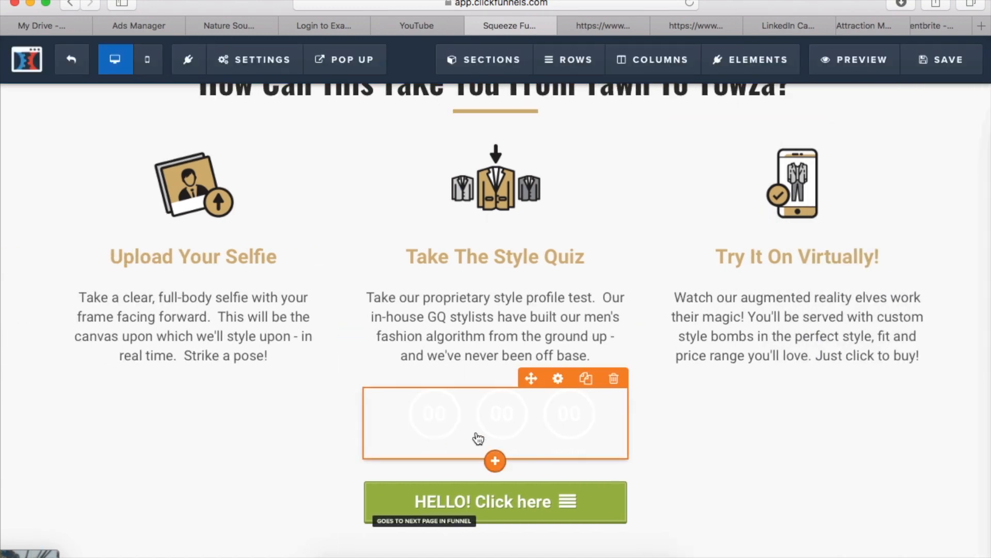
pyautogui.click(574, 418)
pyautogui.click(575, 418)
pyautogui.scroll(8, 594, 310)
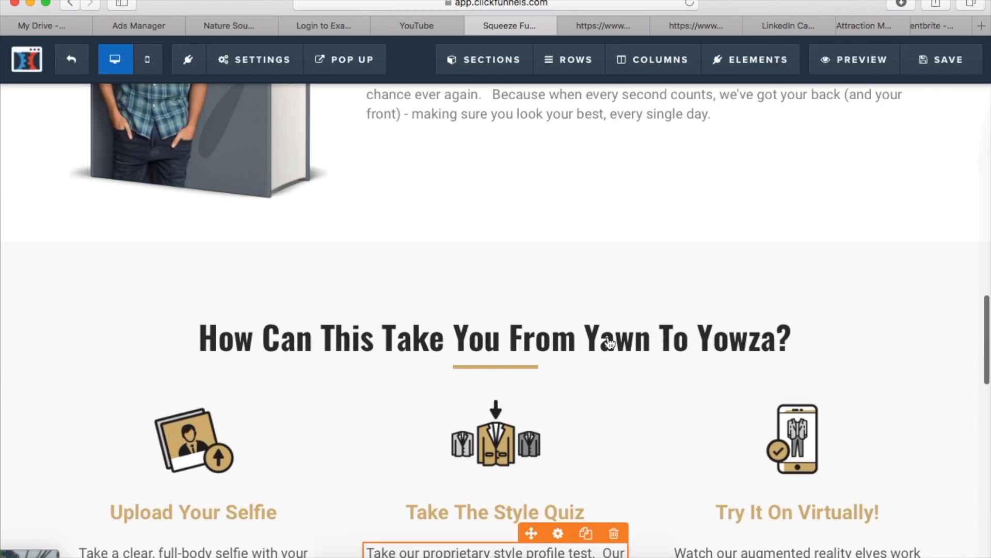
pyautogui.scroll(3, 565, 276)
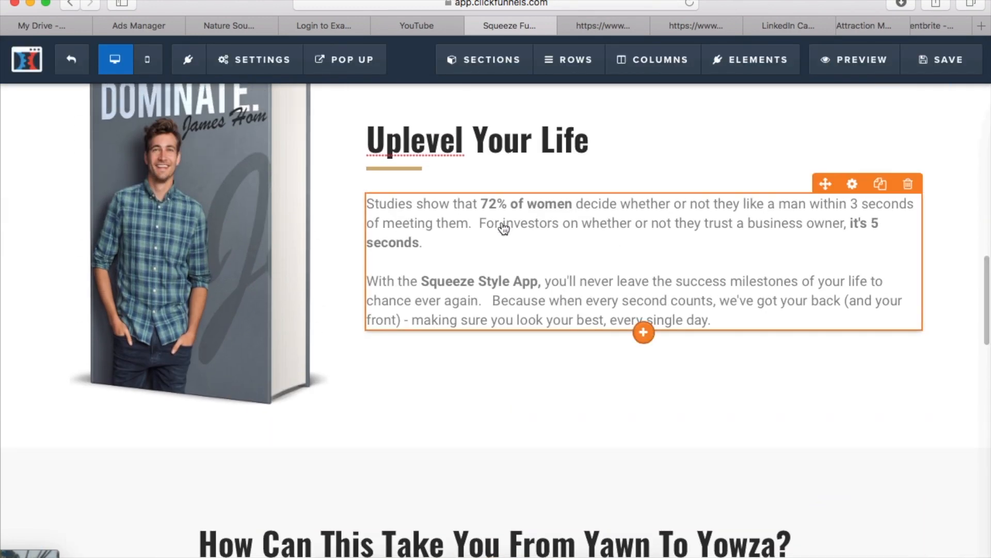
pyautogui.scroll(3, 504, 227)
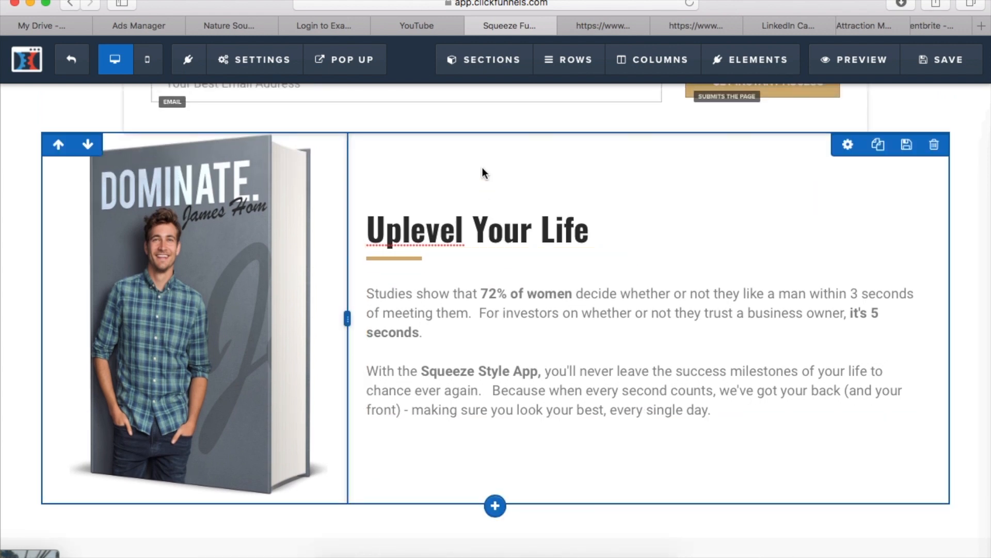
pyautogui.scroll(15, 484, 172)
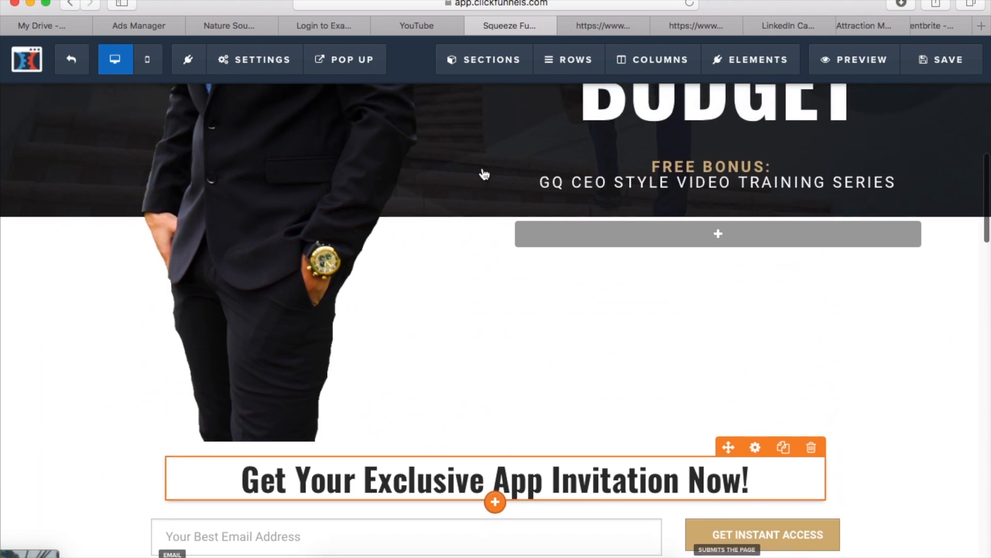
# Add a Social Share element to the empty column below the FREE BONUS video training text
pyautogui.scroll(12, 484, 172)
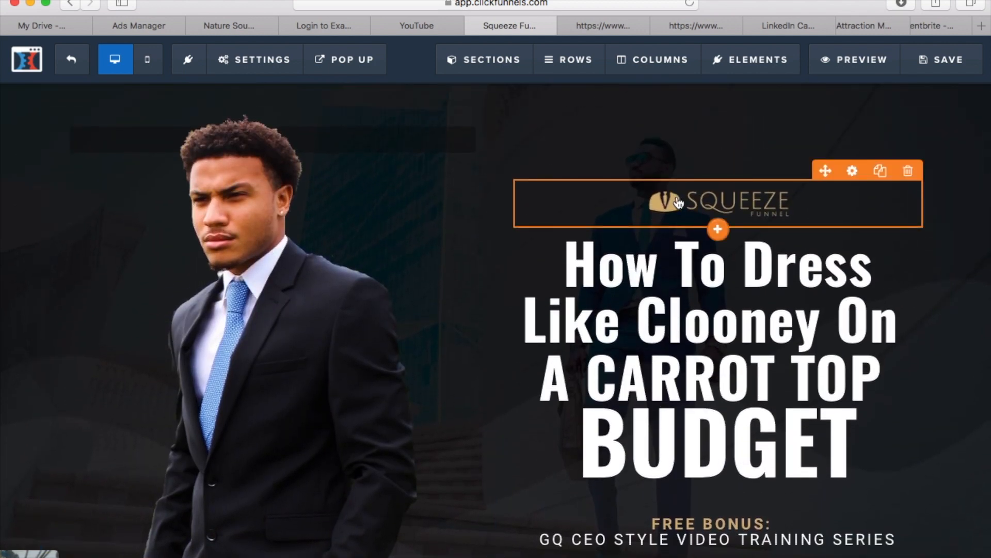
pyautogui.scroll(-6, 678, 202)
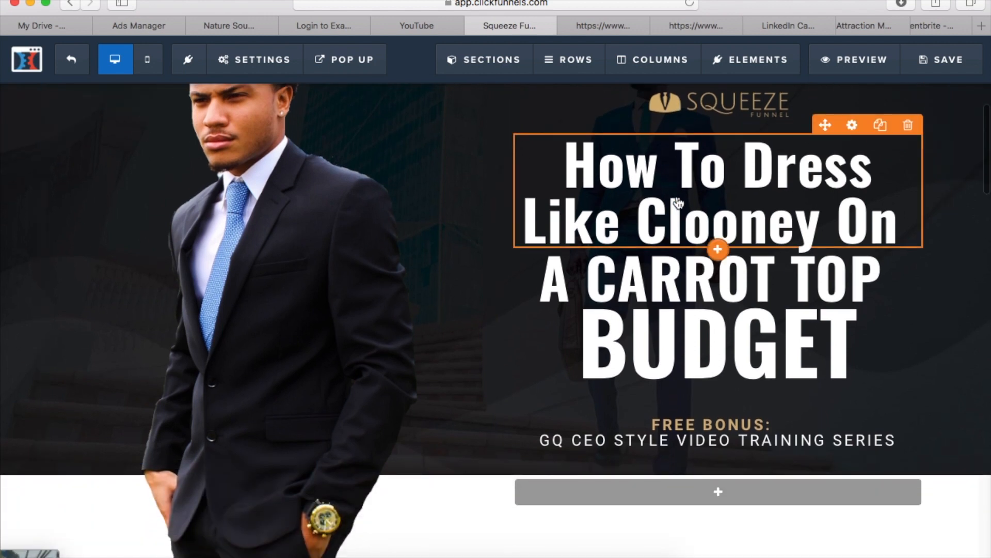
pyautogui.scroll(-7, 677, 201)
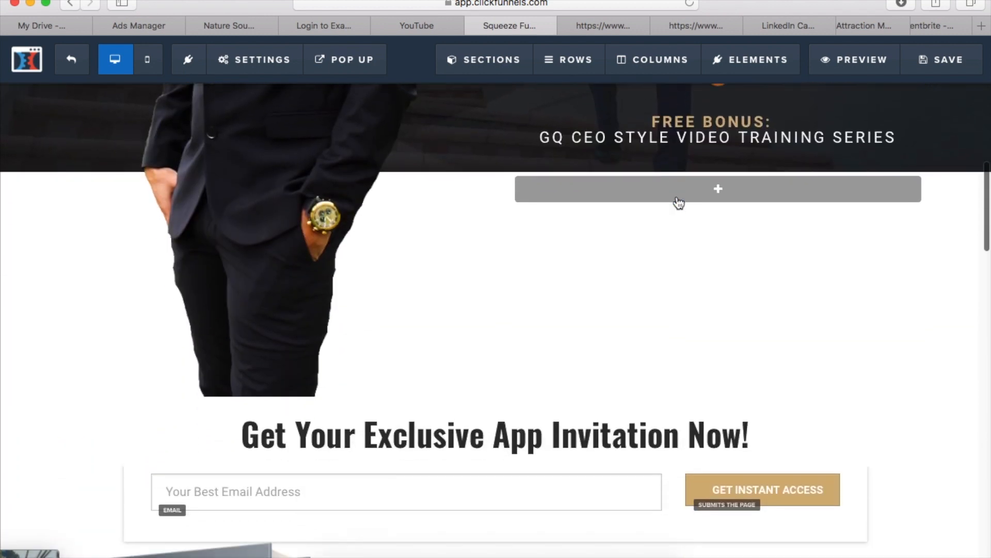
pyautogui.scroll(-4, 658, 226)
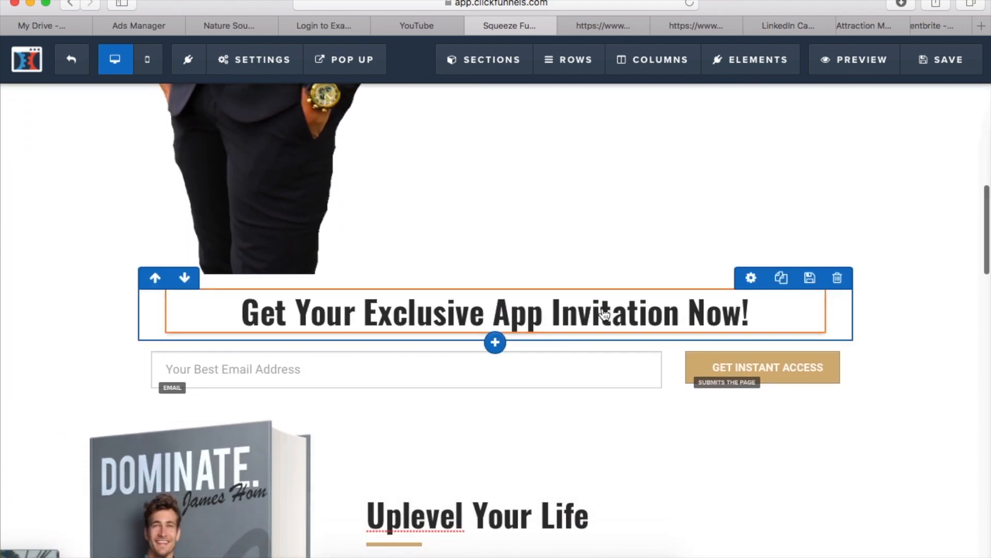
pyautogui.scroll(-3, 605, 323)
pyautogui.scroll(8, 602, 310)
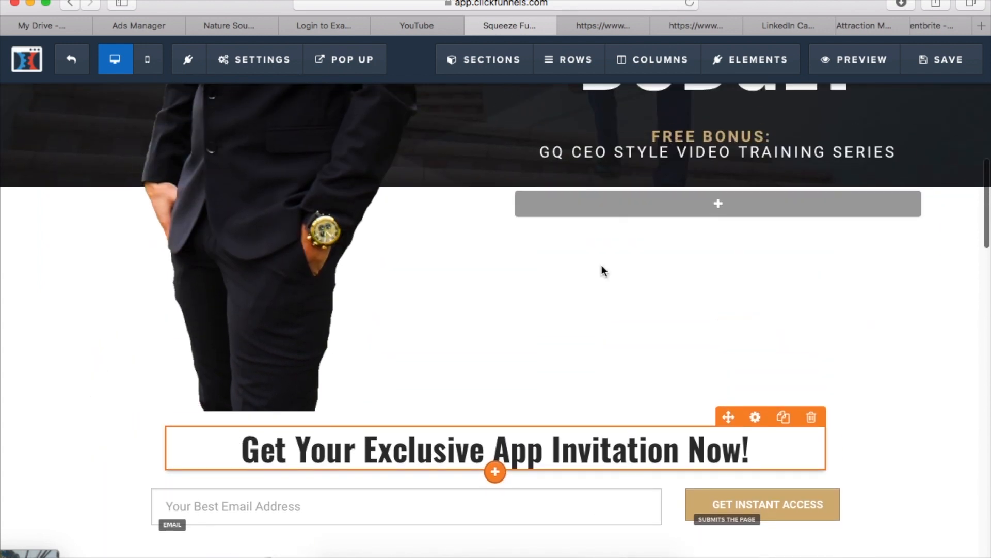
pyautogui.moveTo(761, 60)
pyautogui.click(758, 85)
pyautogui.scroll(-10, 797, 245)
pyautogui.moveTo(723, 401); pyautogui.dragTo(727, 451)
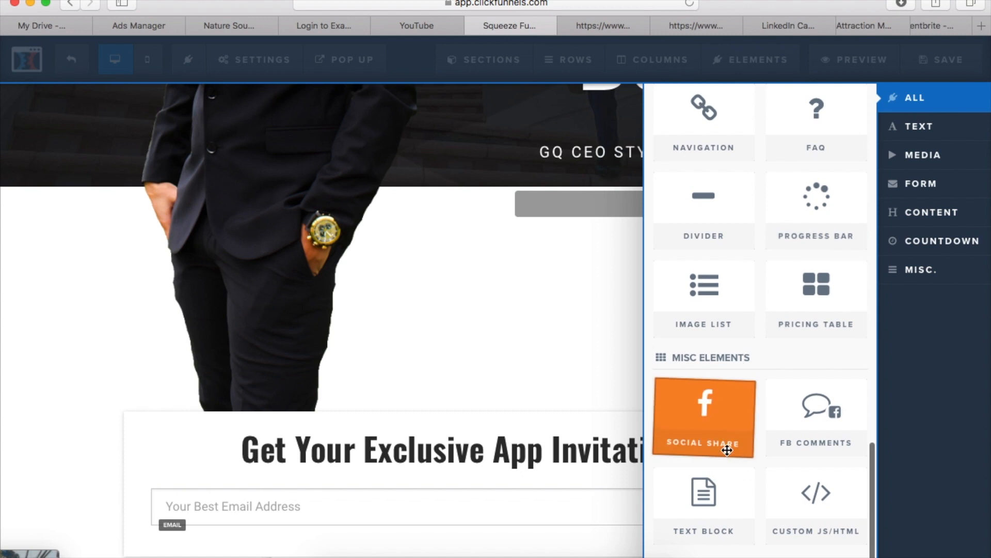
pyautogui.moveTo(635, 364); pyautogui.dragTo(601, 238)
pyautogui.moveTo(647, 205); pyautogui.dragTo(650, 207)
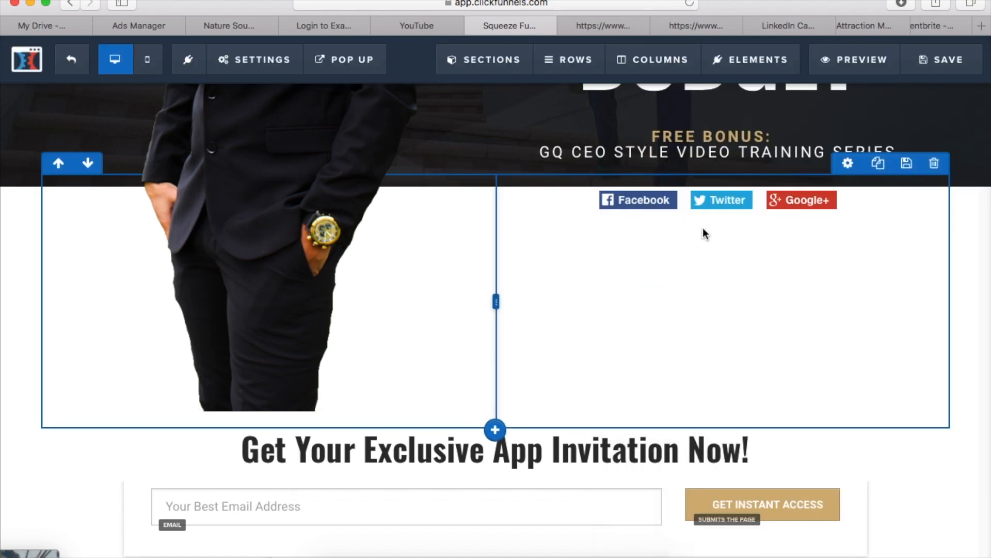
# Apply the plain blue icon-and-text theme to the Facebook, Twitter and Google+ share buttons
pyautogui.click(841, 206)
pyautogui.click(854, 157)
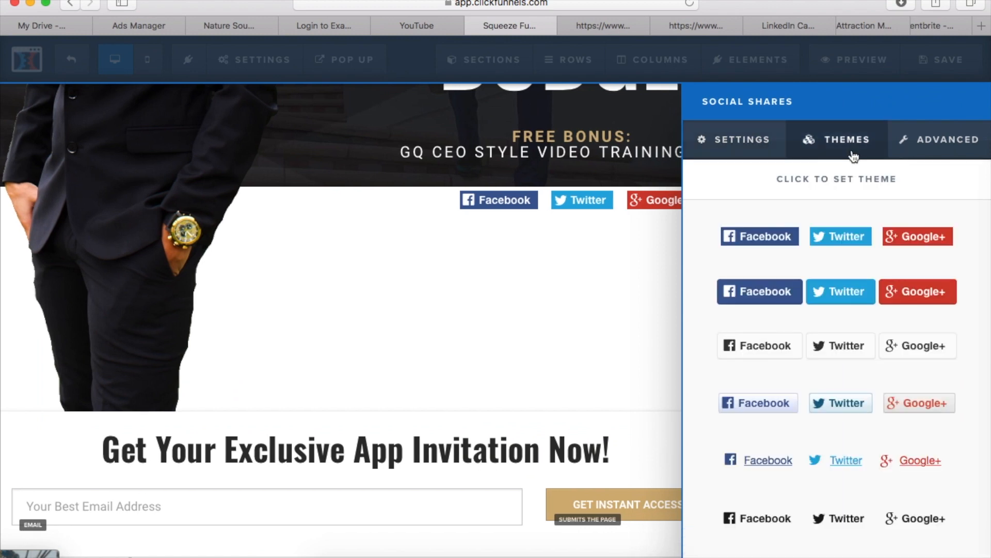
pyautogui.scroll(-5, 836, 289)
pyautogui.scroll(2, 822, 356)
pyautogui.scroll(-2, 800, 465)
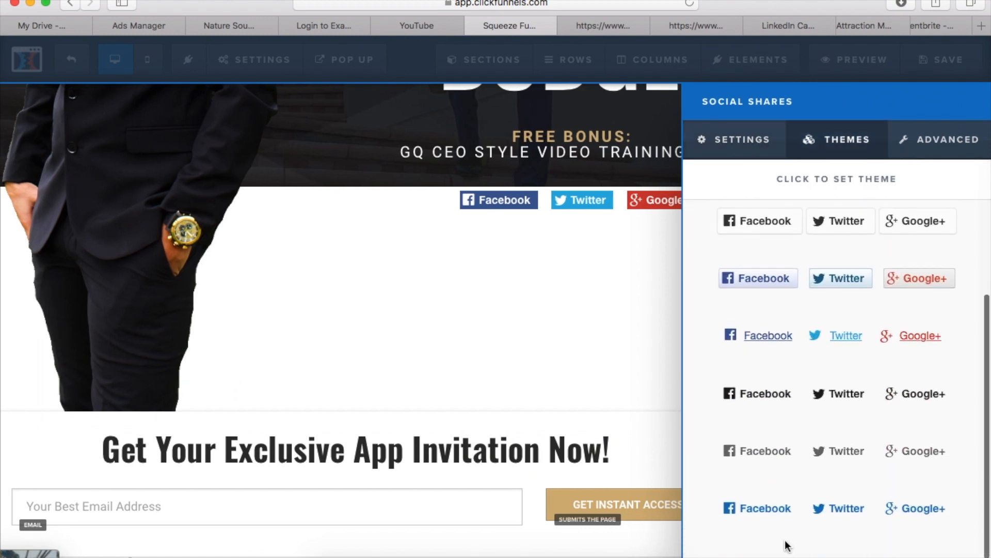
pyautogui.click(790, 513)
pyautogui.click(704, 312)
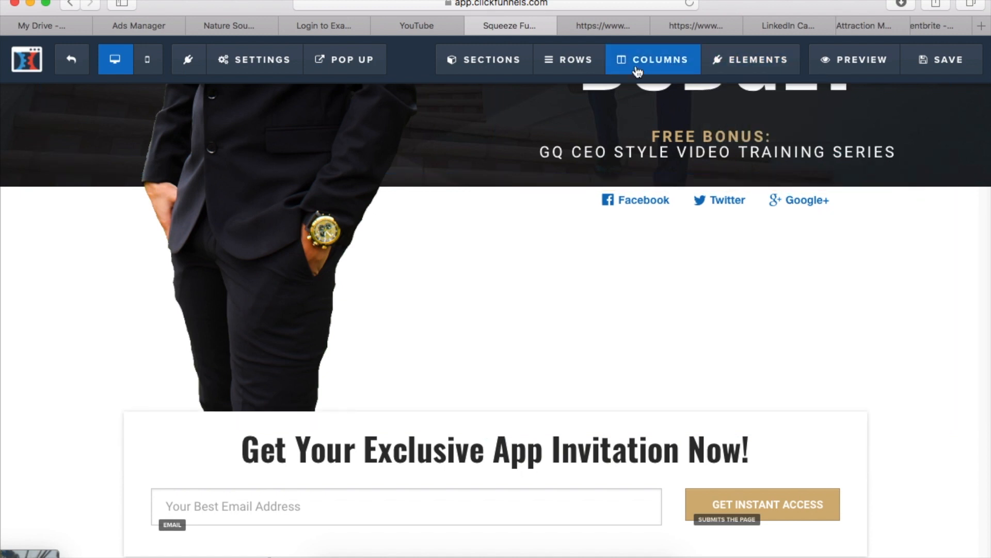
# Add a new section above the hero section at the beginning of the page
pyautogui.moveTo(556, 78)
pyautogui.moveTo(491, 61)
pyautogui.click(514, 96)
pyautogui.moveTo(726, 165)
pyautogui.mouseDown()
pyautogui.moveTo(712, 195)
pyautogui.moveTo(568, 193)
pyautogui.moveTo(531, 397)
pyautogui.moveTo(527, 50)
pyautogui.moveTo(525, 126)
pyautogui.moveTo(494, 106)
pyautogui.moveTo(509, 178)
pyautogui.mouseUp()
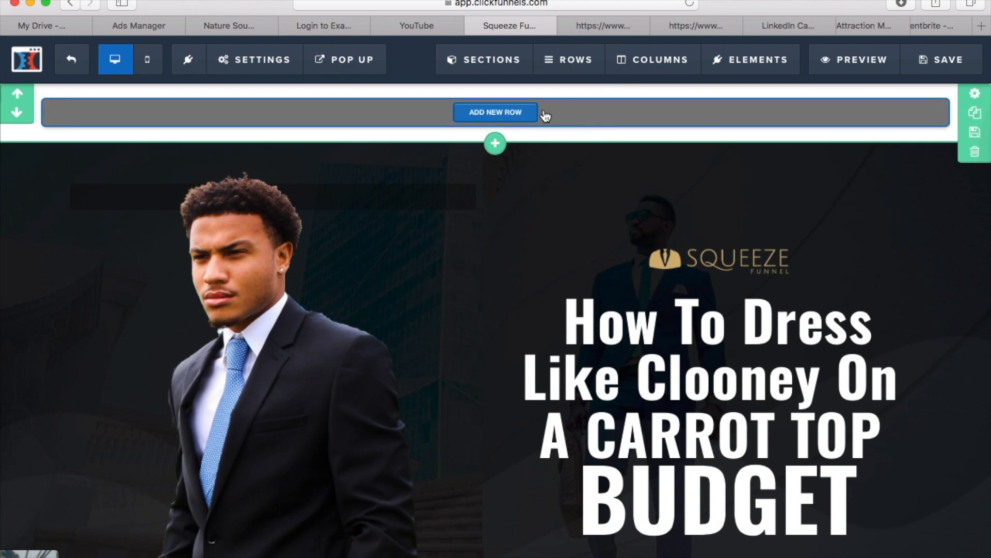
# Insert a three-column row in the new section and widen its middle column into the third one
pyautogui.click(543, 113)
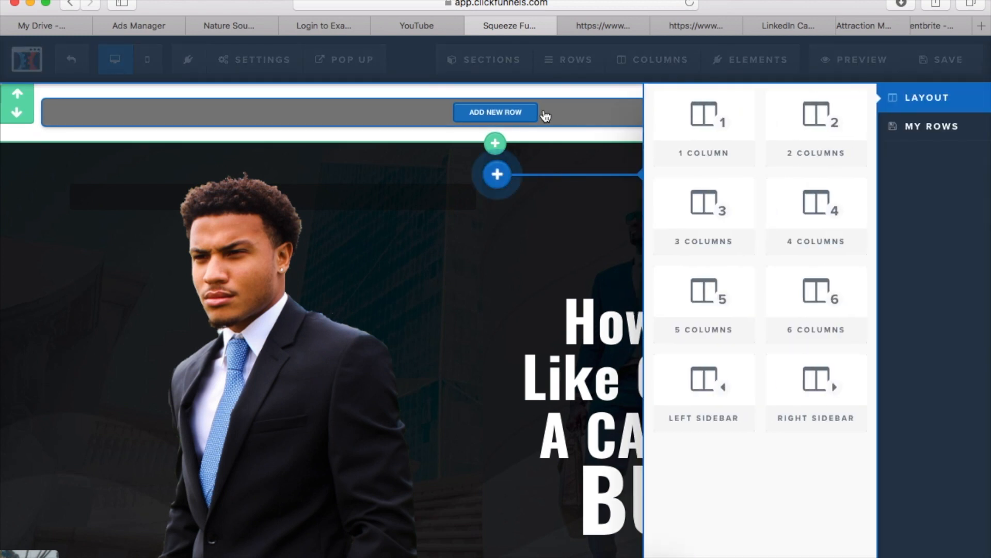
pyautogui.click(531, 173)
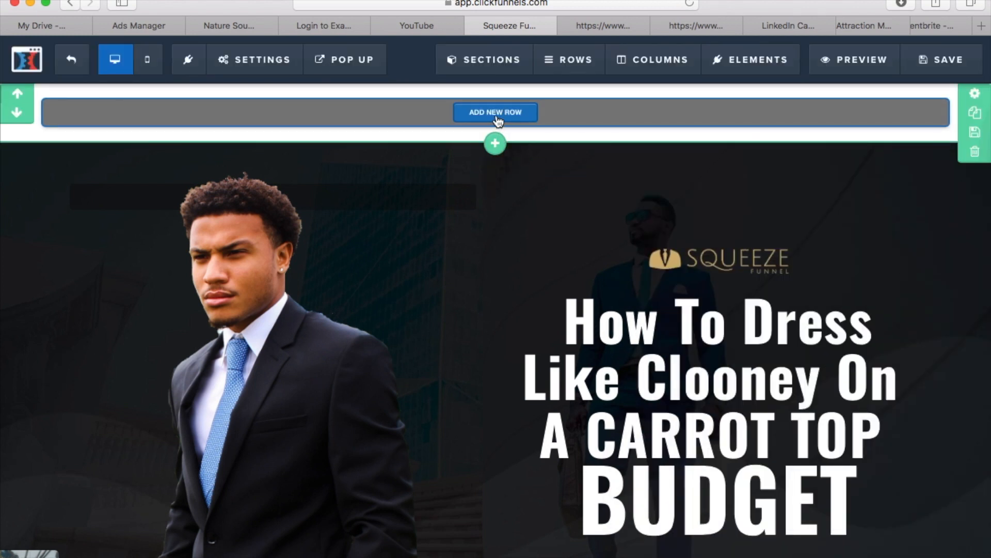
pyautogui.click(495, 114)
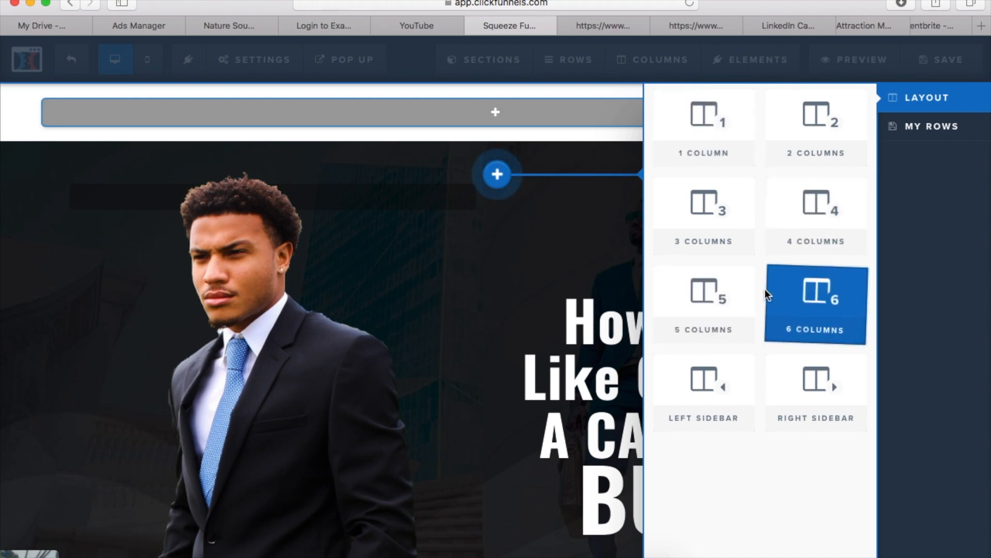
pyautogui.click(728, 216)
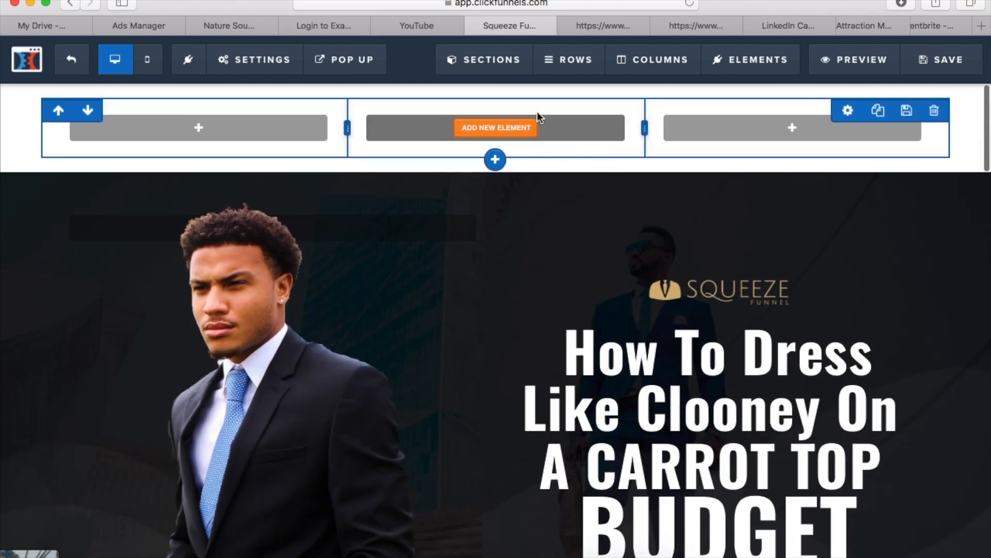
pyautogui.moveTo(695, 129); pyautogui.dragTo(698, 129)
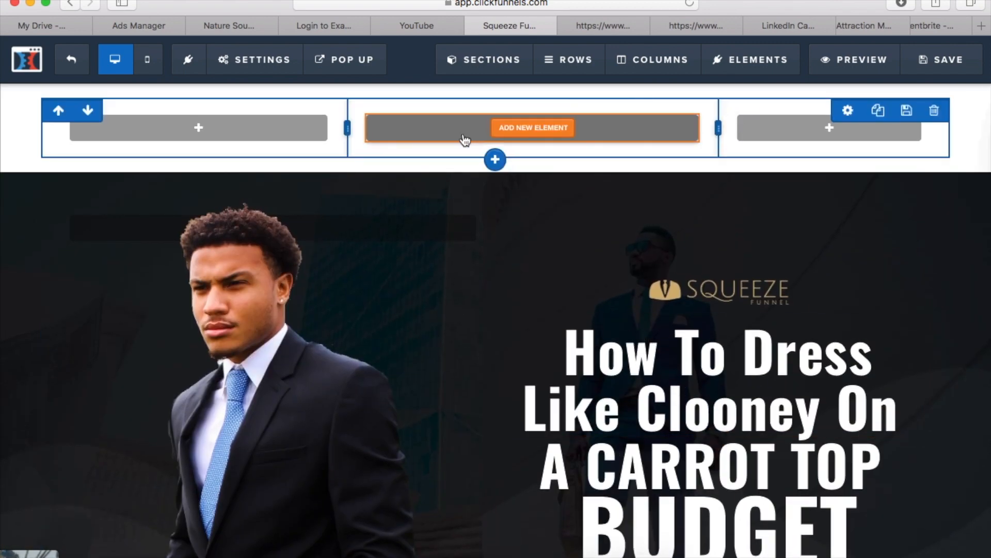
# Add an Image element to the first column and another to the middle column of the new row
pyautogui.click(310, 123)
pyautogui.moveTo(719, 409); pyautogui.dragTo(245, 124)
pyautogui.click(555, 124)
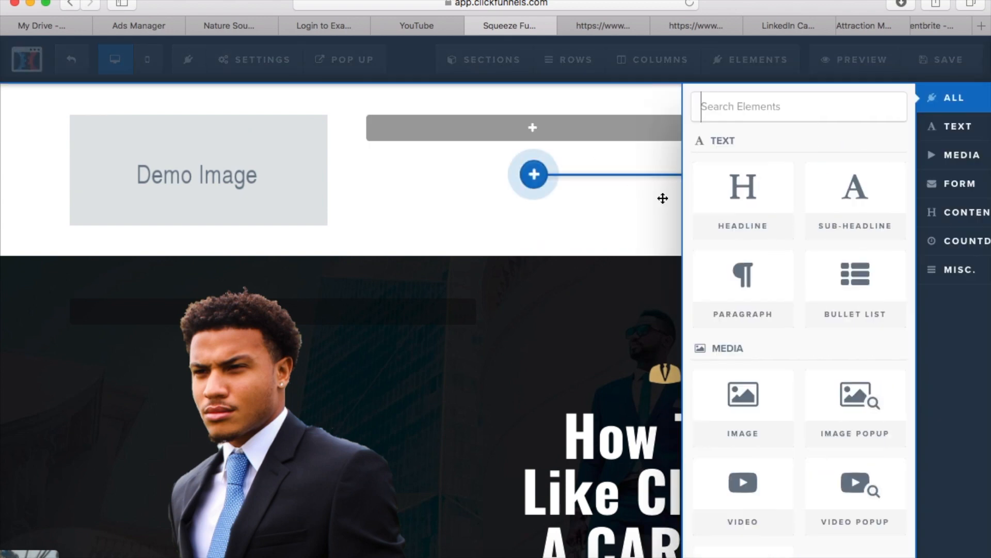
pyautogui.moveTo(593, 233); pyautogui.dragTo(551, 128)
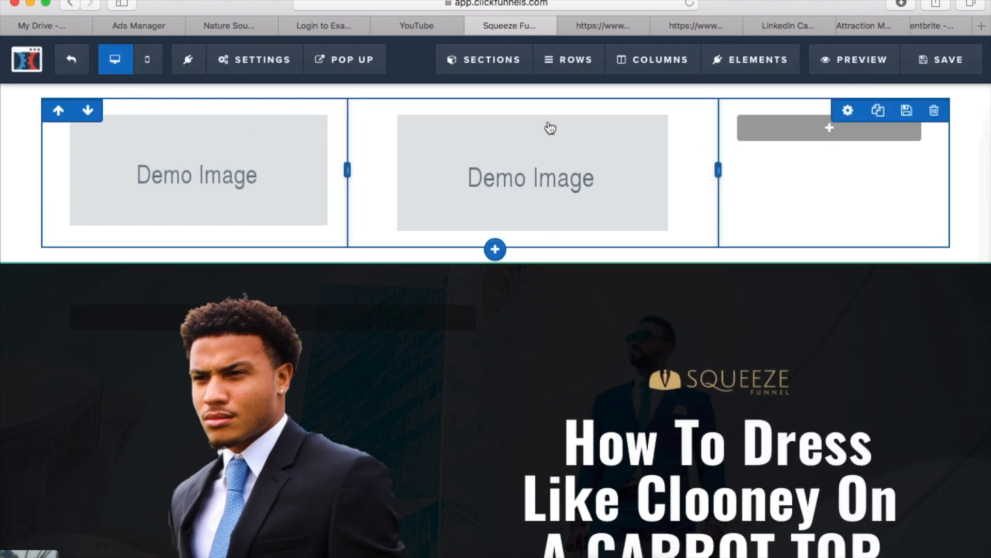
# Set the magenta cartoon face as the row's background and the man buttoning his black suit as the first column's image
pyautogui.click(178, 213)
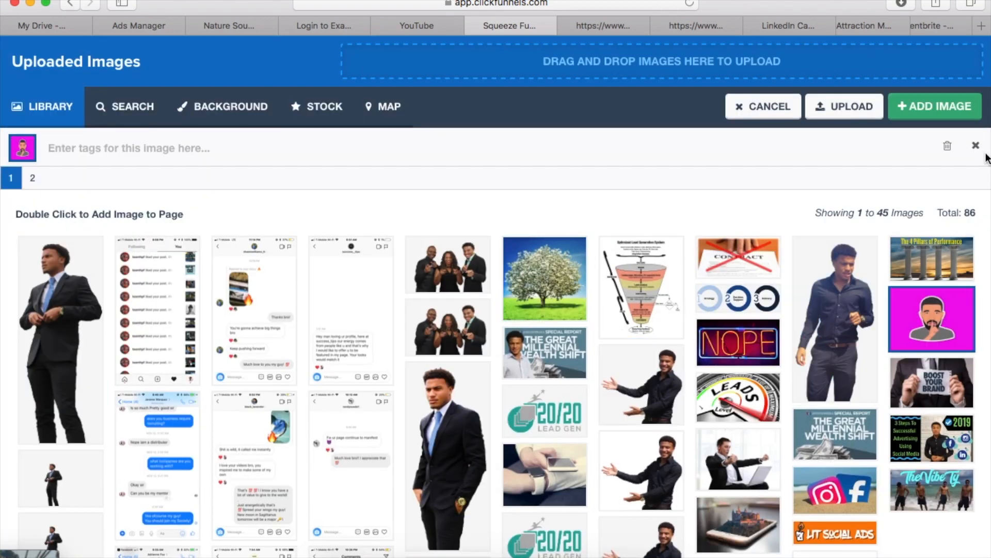
pyautogui.click(956, 110)
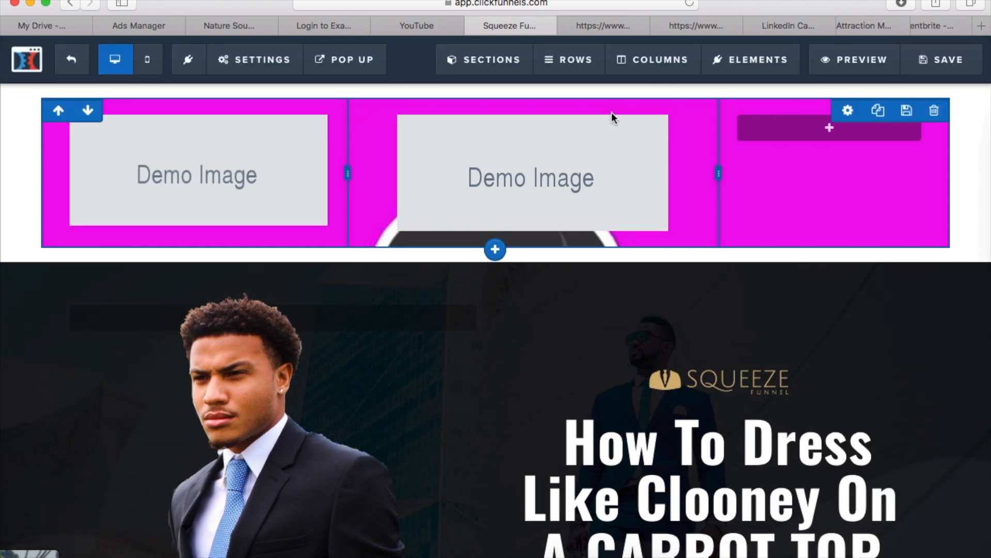
pyautogui.click(192, 186)
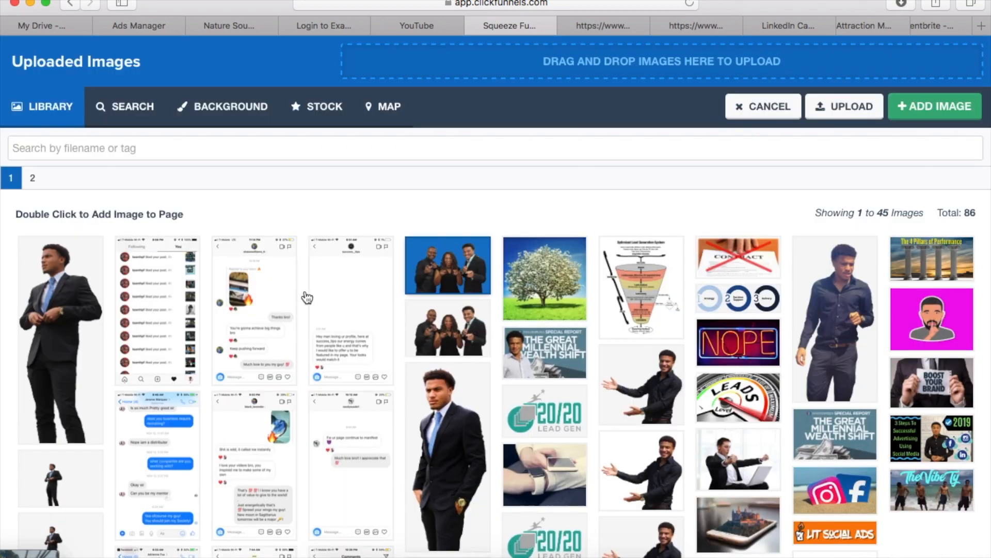
pyautogui.click(60, 321)
pyautogui.click(969, 109)
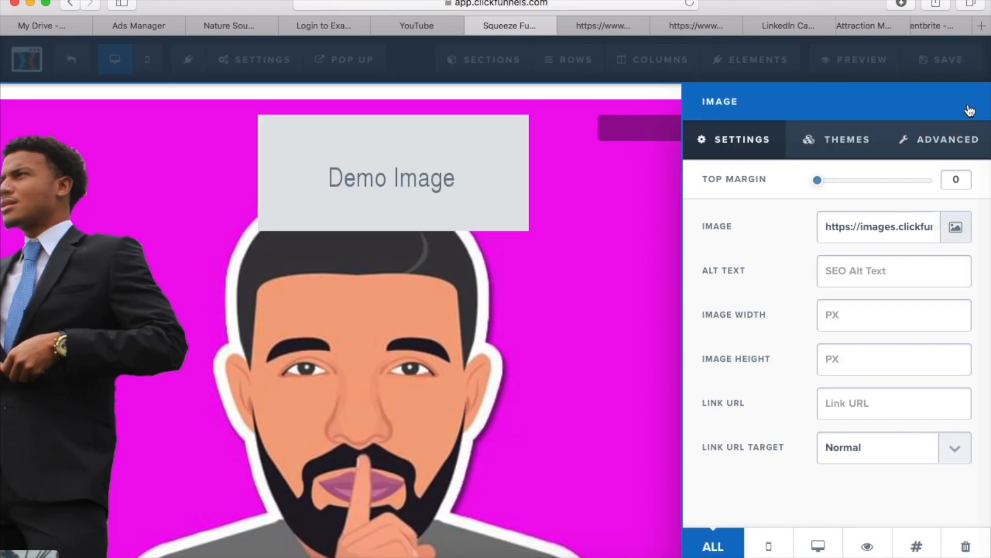
# Replace the middle column's demo image with the money tree picture, and try a wider first column before narrowing it again
pyautogui.click(447, 169)
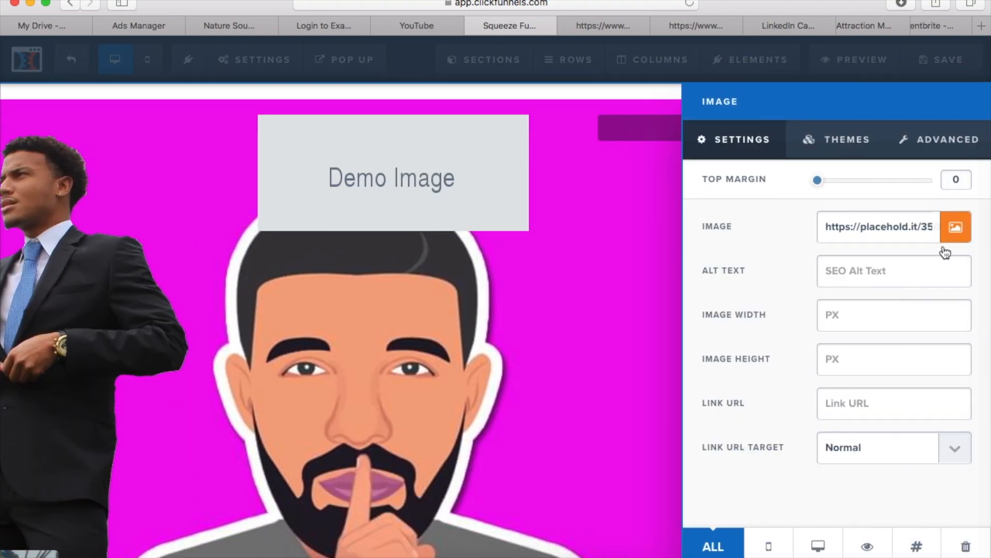
pyautogui.click(956, 235)
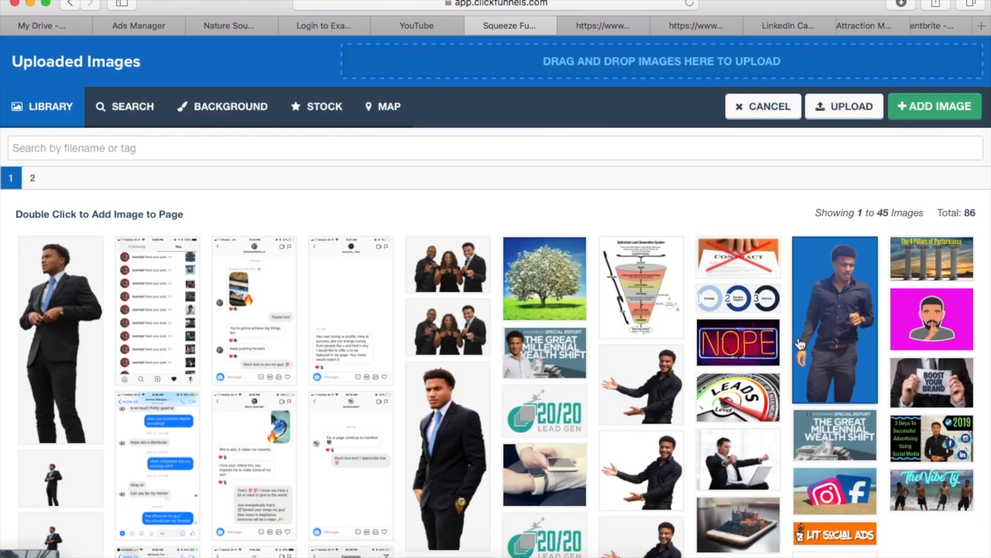
pyautogui.click(938, 99)
pyautogui.click(483, 343)
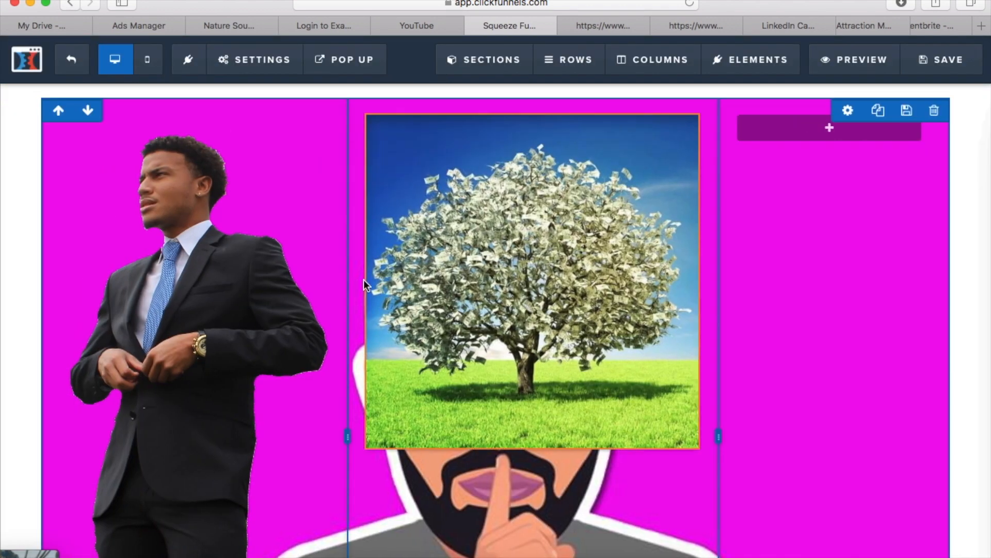
pyautogui.moveTo(345, 434); pyautogui.dragTo(622, 395)
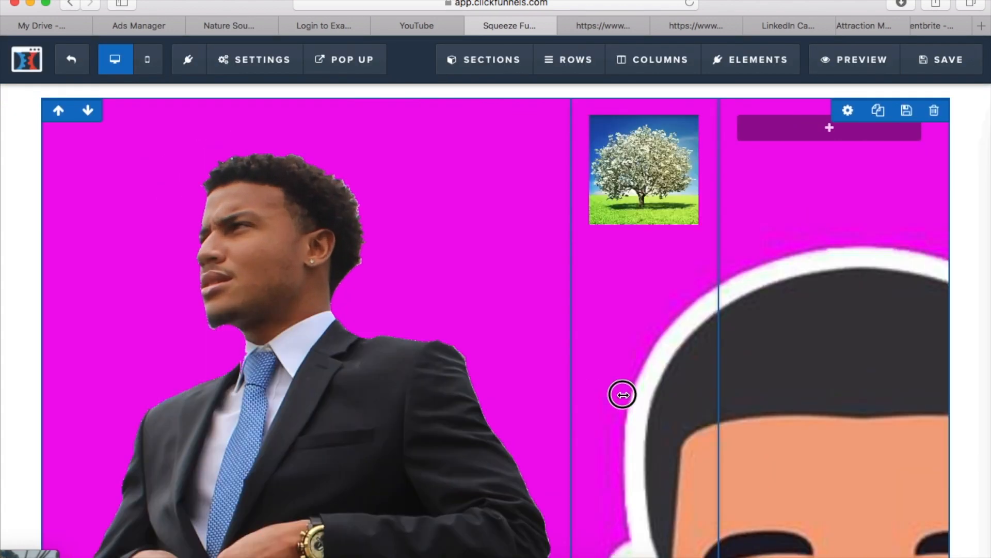
pyautogui.moveTo(512, 399); pyautogui.dragTo(432, 354)
# Delete the magenta section above the hero section and confirm the deletion
pyautogui.scroll(-10, 432, 354)
pyautogui.scroll(10, 432, 355)
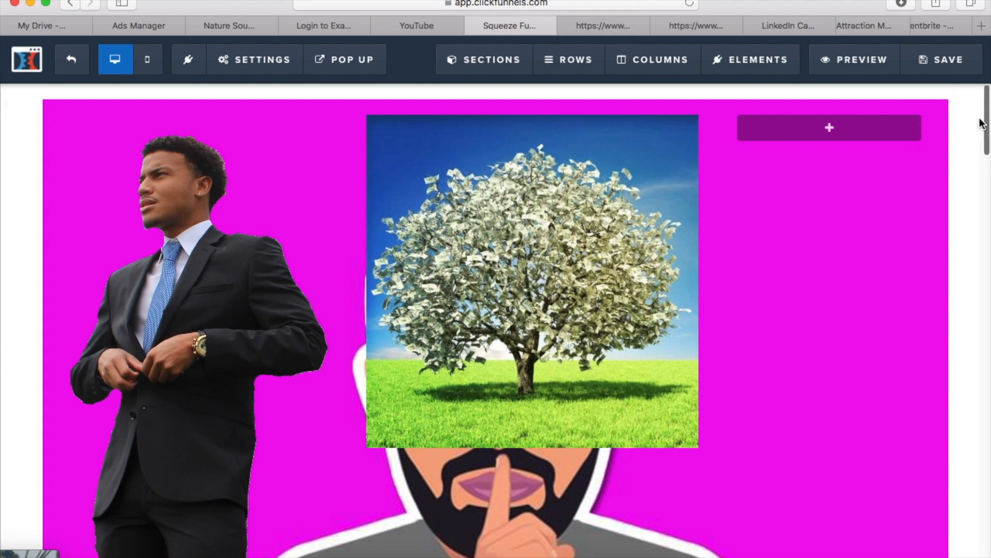
pyautogui.click(975, 154)
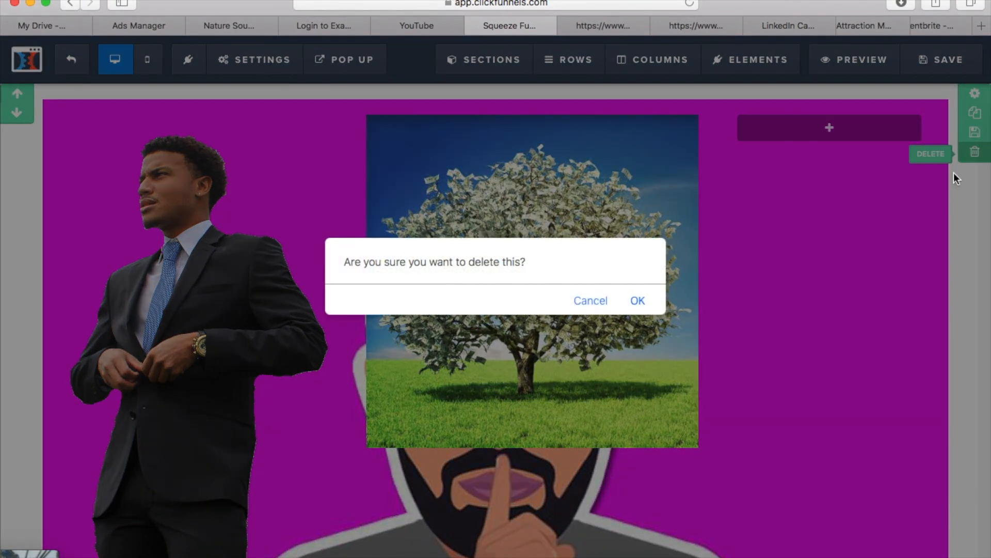
pyautogui.click(642, 300)
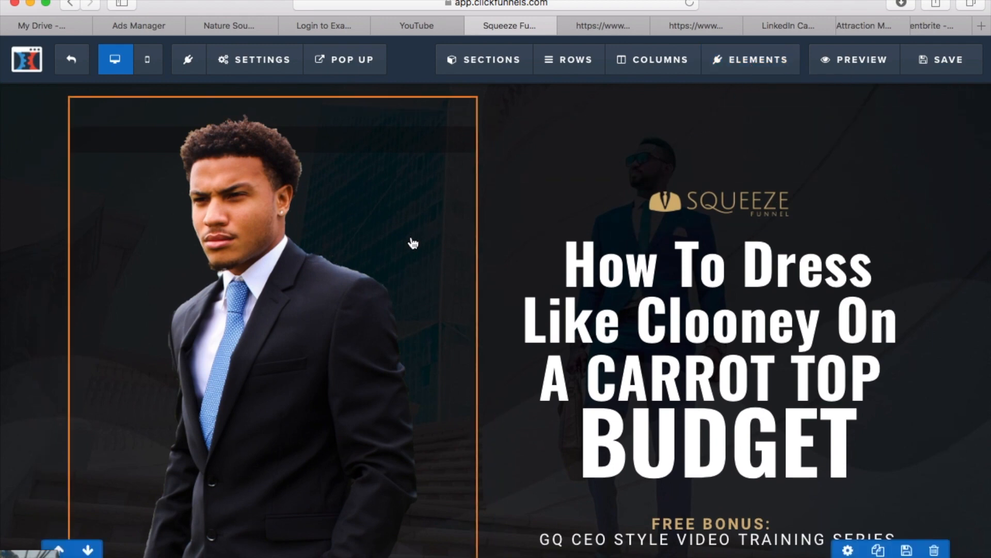
# Review the page in the mobile layout, and return to the desktop layout
pyautogui.scroll(-5, 411, 243)
pyautogui.scroll(-10, 412, 243)
pyautogui.scroll(2, 207, 155)
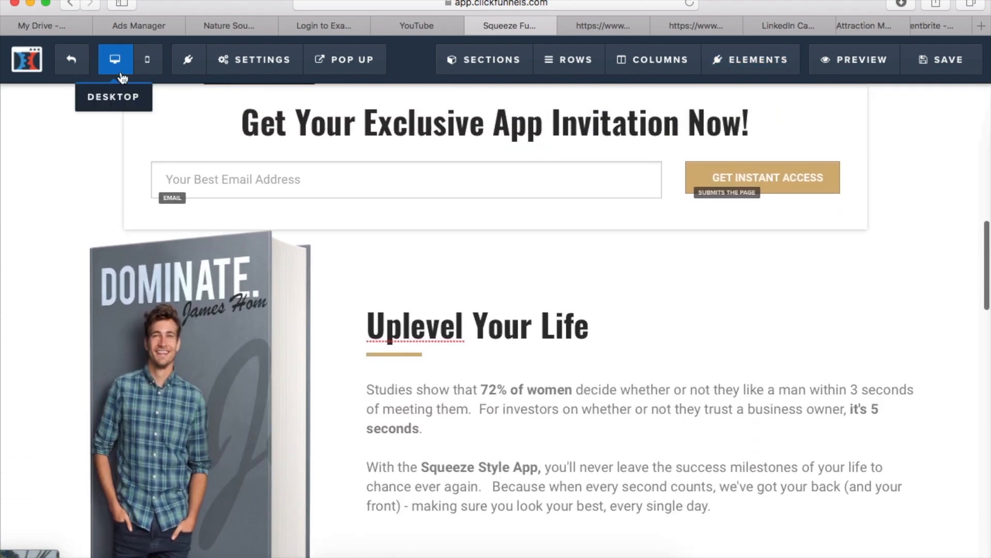
pyautogui.click(147, 70)
pyautogui.scroll(-10, 407, 234)
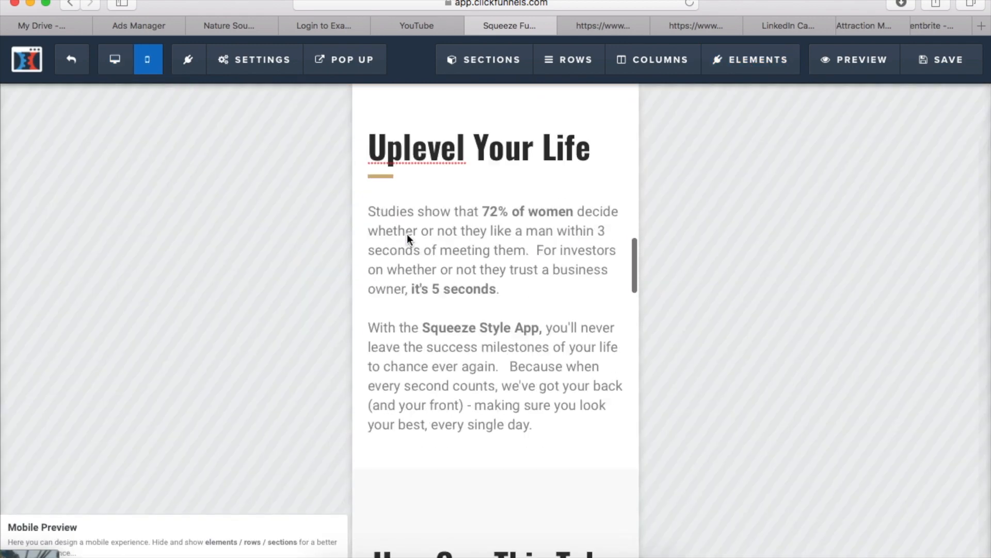
pyautogui.scroll(-10, 407, 236)
pyautogui.scroll(15, 479, 235)
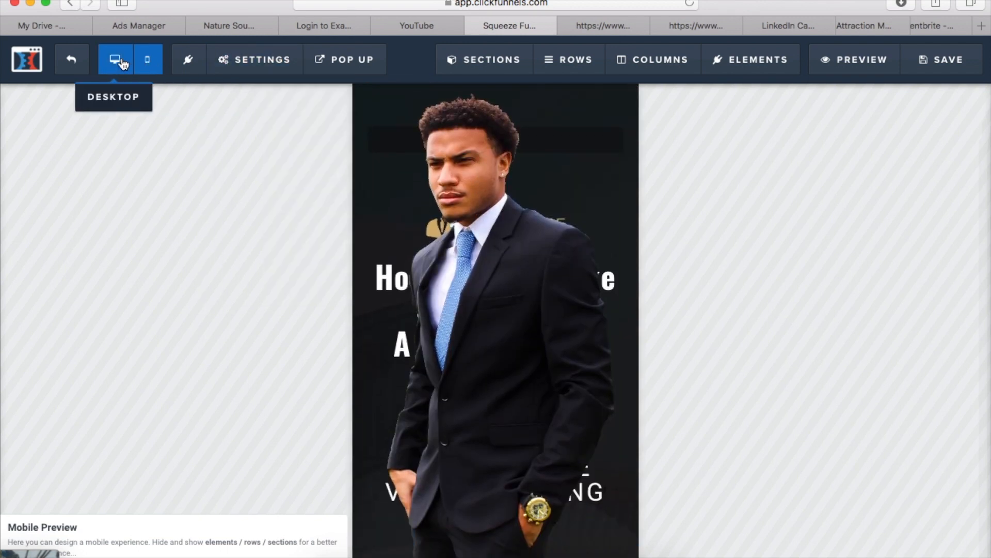
pyautogui.click(116, 61)
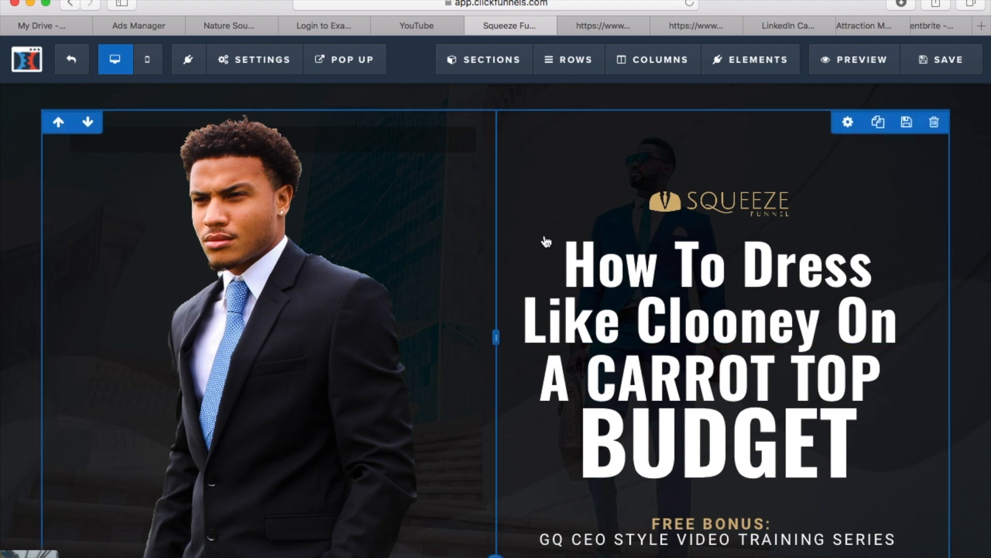
# Show the page's sign-up pop-up in the editor
pyautogui.scroll(-3, 490, 274)
pyautogui.scroll(3, 491, 274)
pyautogui.moveTo(369, 66)
pyautogui.click(379, 91)
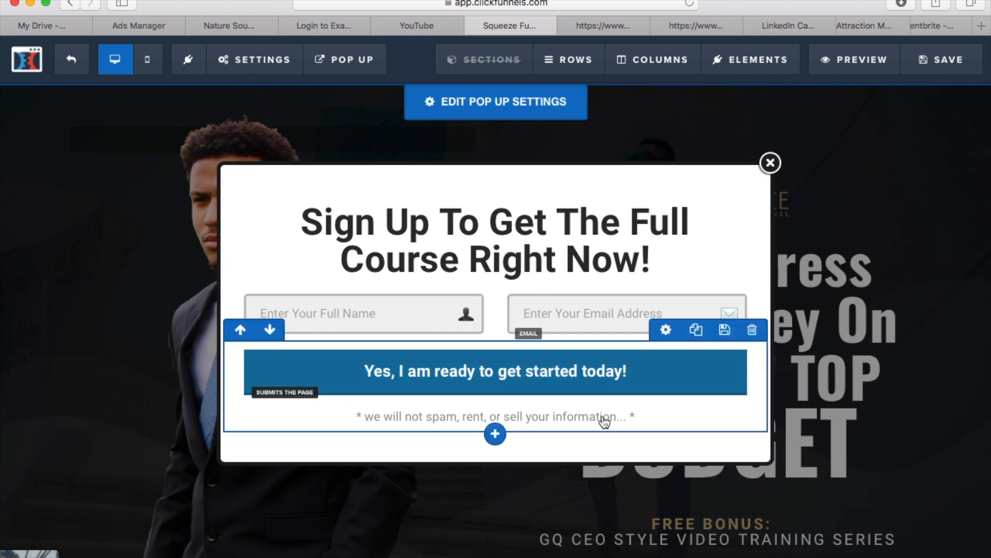
# Examine the media, form, advanced form and countdown elements that can be added to the pop-up
pyautogui.moveTo(750, 72)
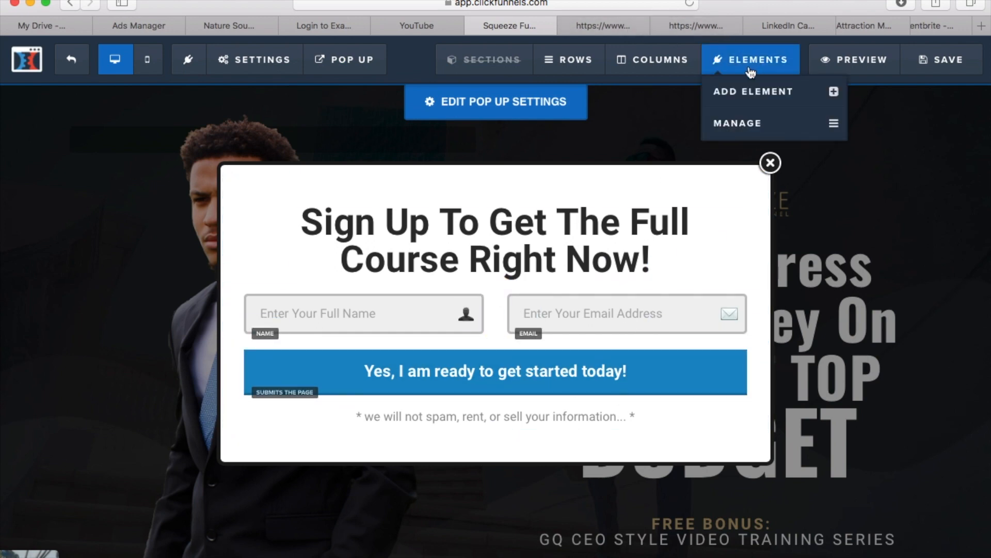
pyautogui.click(759, 101)
pyautogui.scroll(-4, 760, 330)
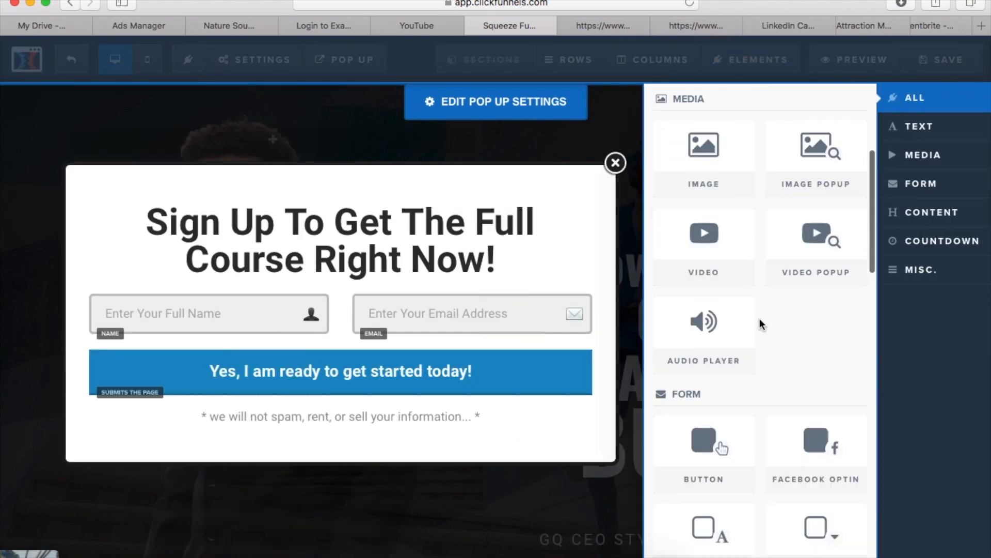
pyautogui.scroll(-10, 760, 319)
pyautogui.scroll(3, 760, 321)
pyautogui.scroll(-1, 760, 321)
pyautogui.scroll(2, 761, 321)
pyautogui.scroll(2, 803, 239)
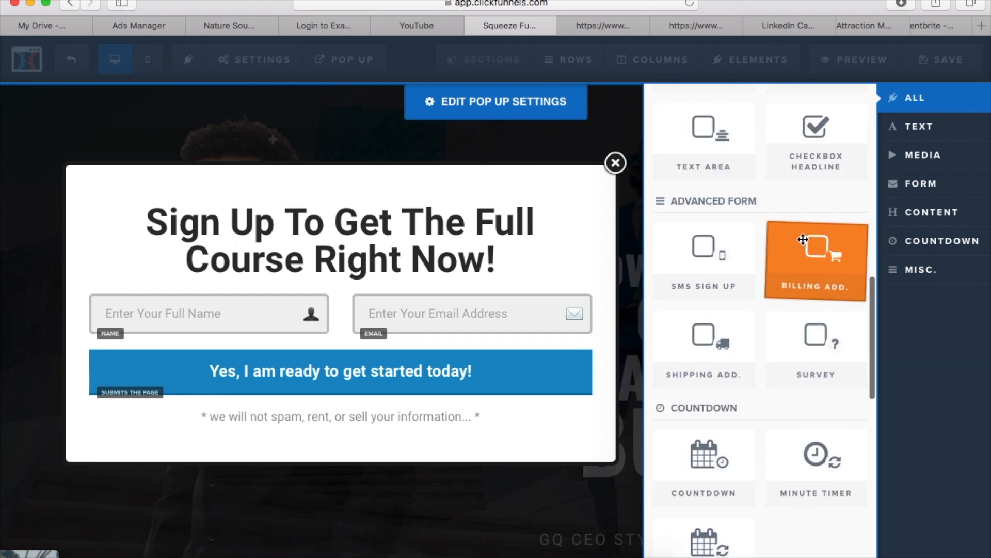
pyautogui.scroll(-2, 803, 240)
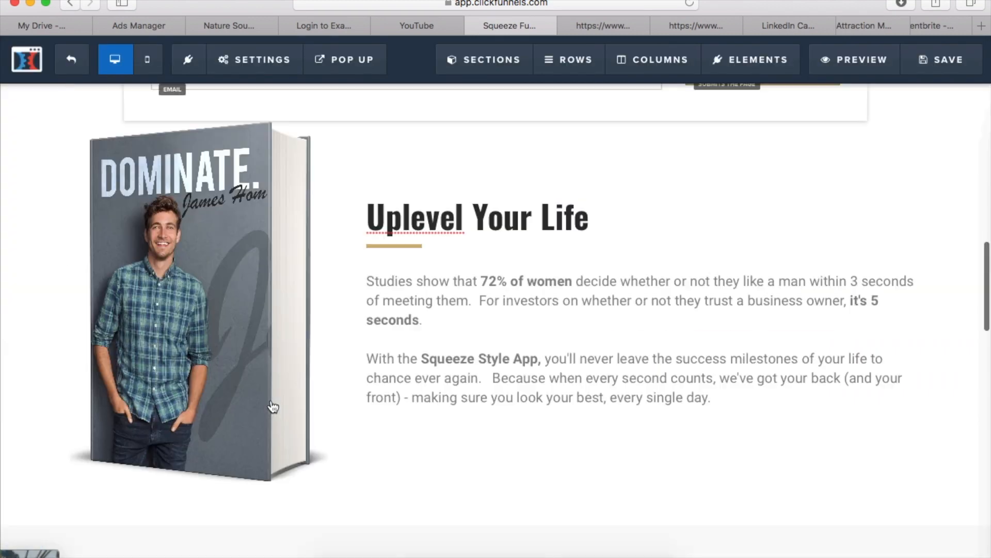
pyautogui.scroll(-10, 272, 407)
pyautogui.scroll(-3, 272, 408)
pyautogui.scroll(20, 272, 404)
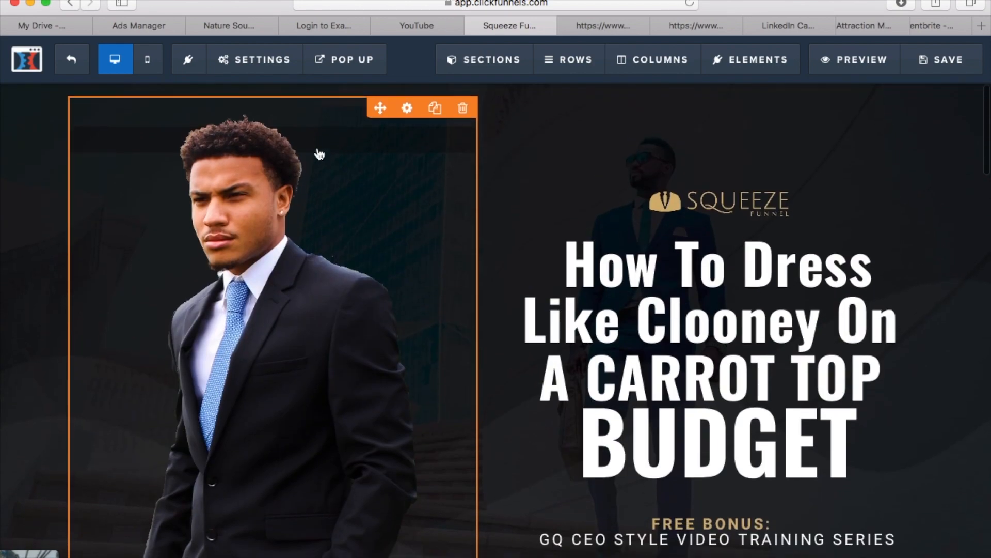
pyautogui.press('super+Tab')
pyautogui.moveTo(707, 372); pyautogui.dragTo(475, 160)
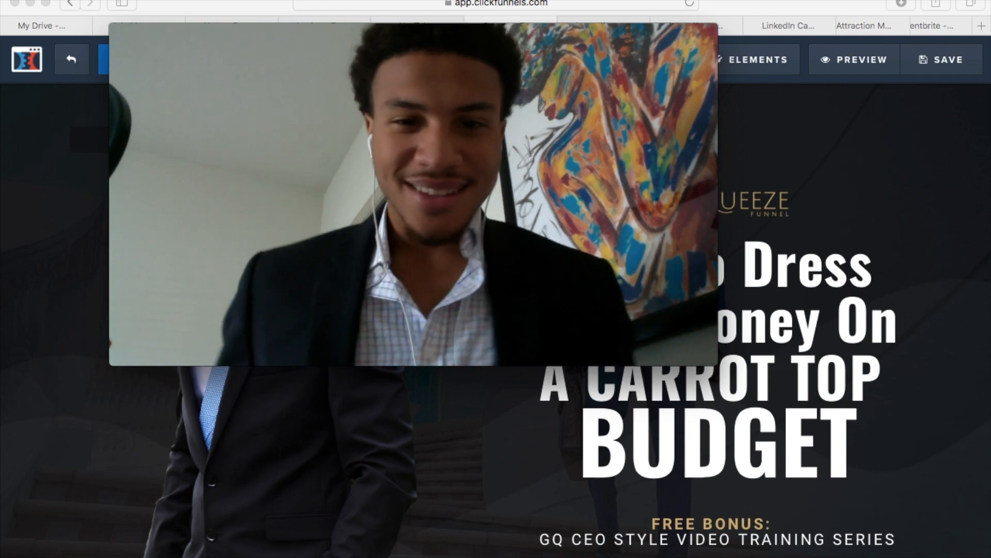
pyautogui.moveTo(459, 236)
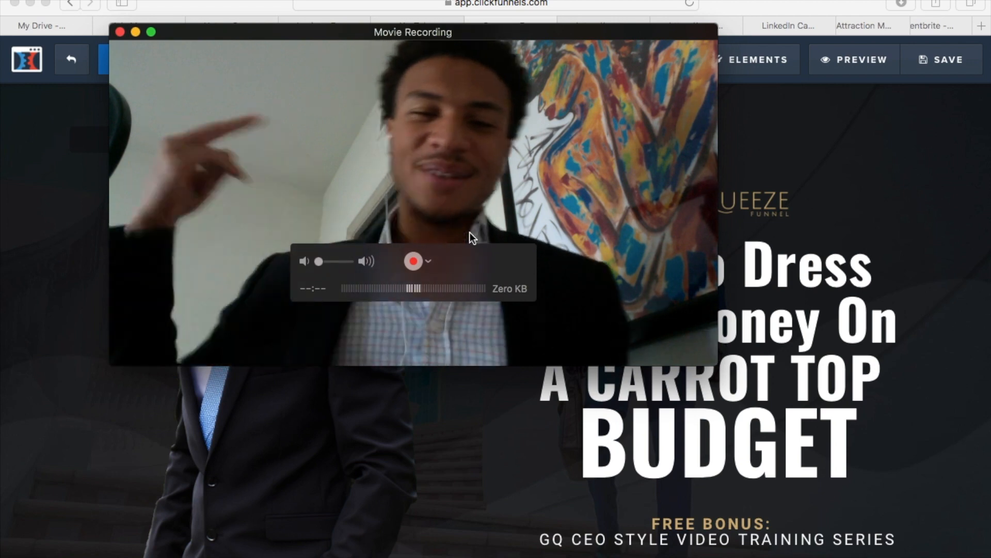